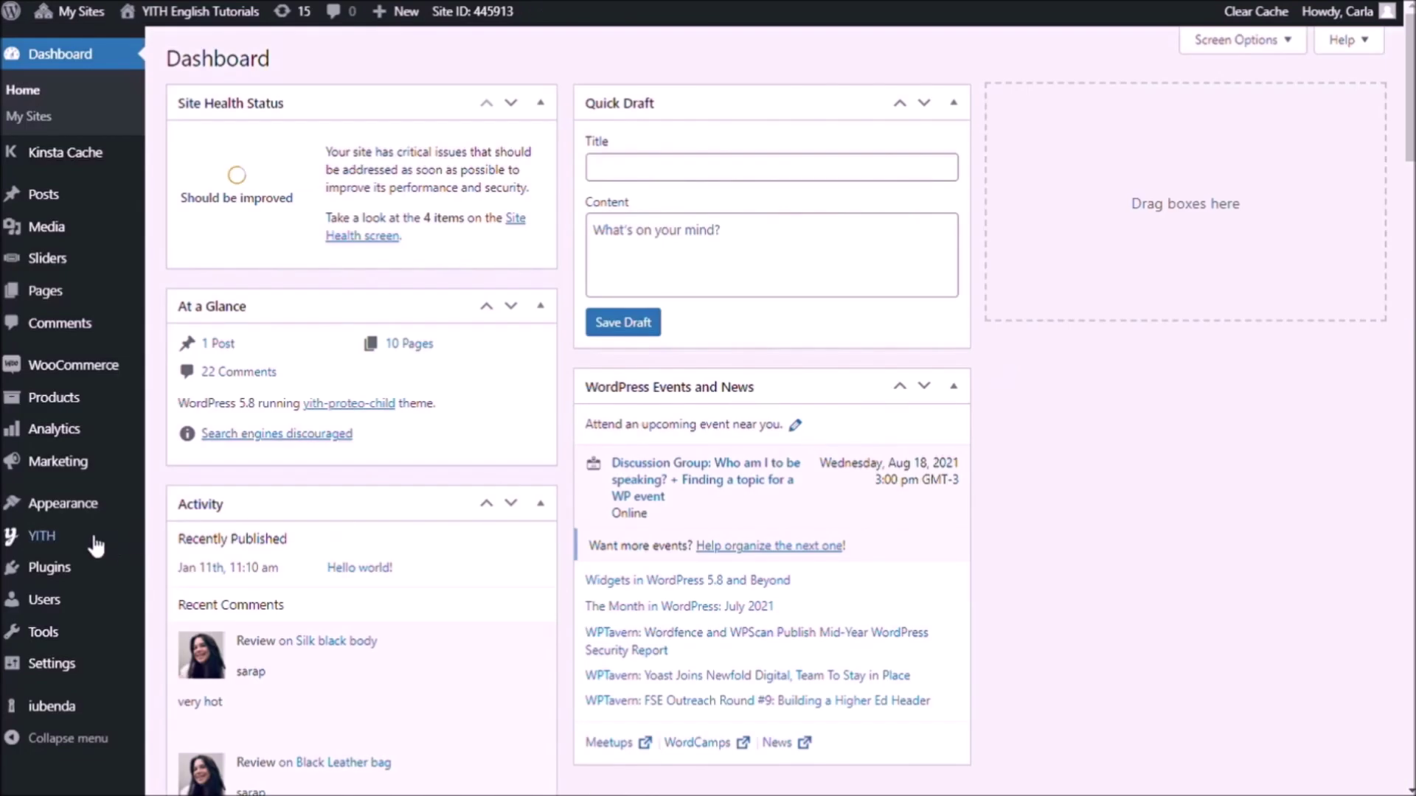
- Create a new options block in the YITH Product Add-ons settings and name it "Engagement ring"
mouse_move(100, 546)
click(190, 567)
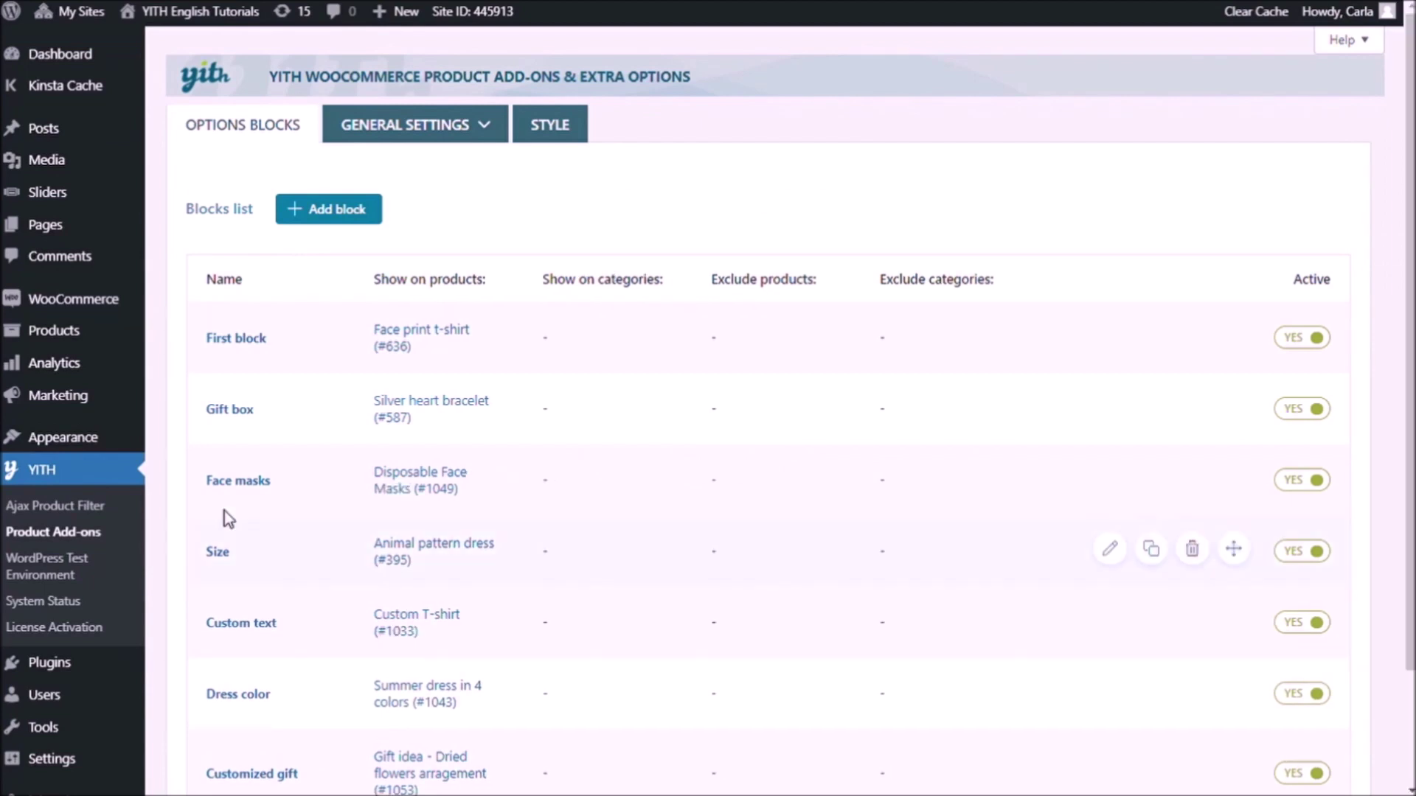
click(373, 214)
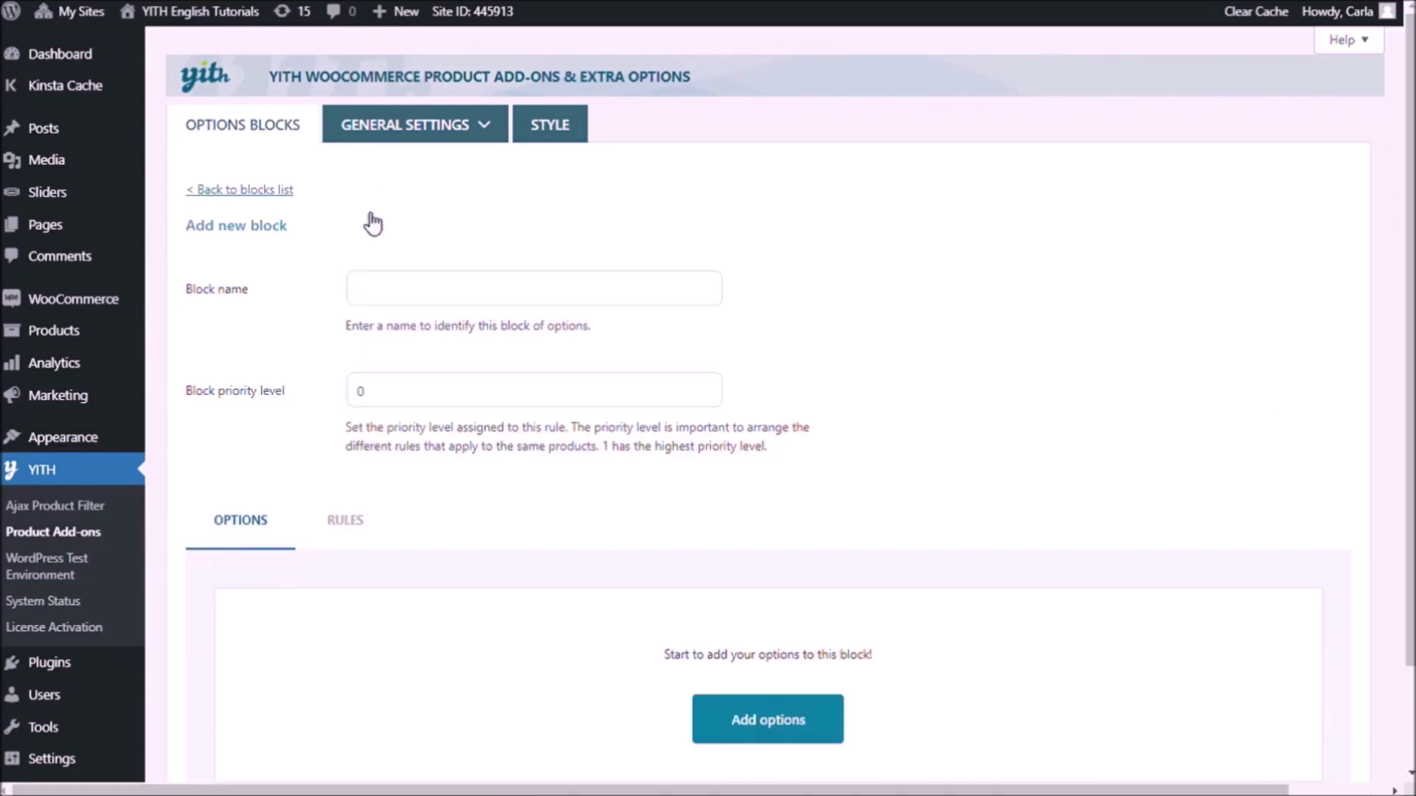
click(475, 295)
text(Engagement ring)
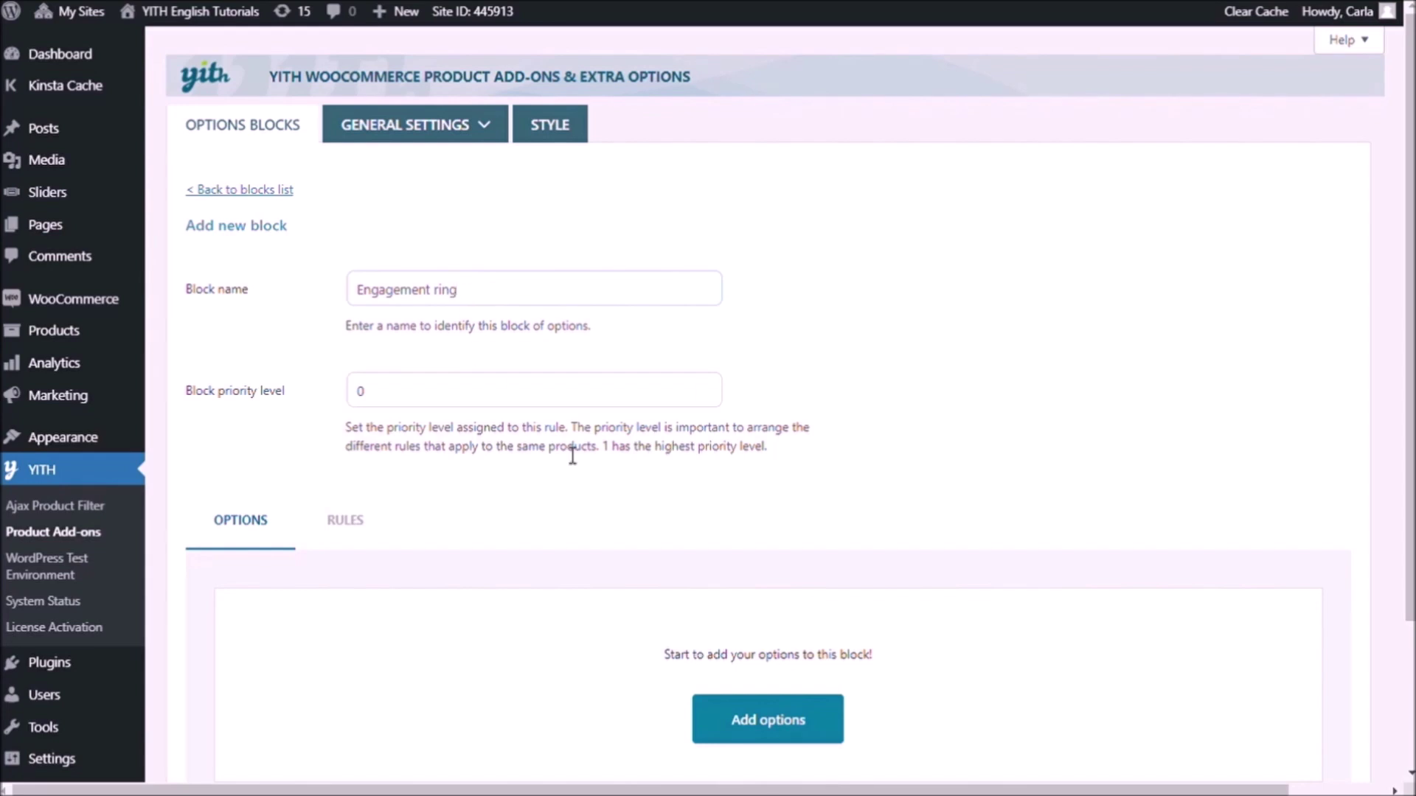
- Add a "Label or image" option to the Engagement ring block and title it "Metal type"
scroll(583, 509, down, 3)
click(783, 549)
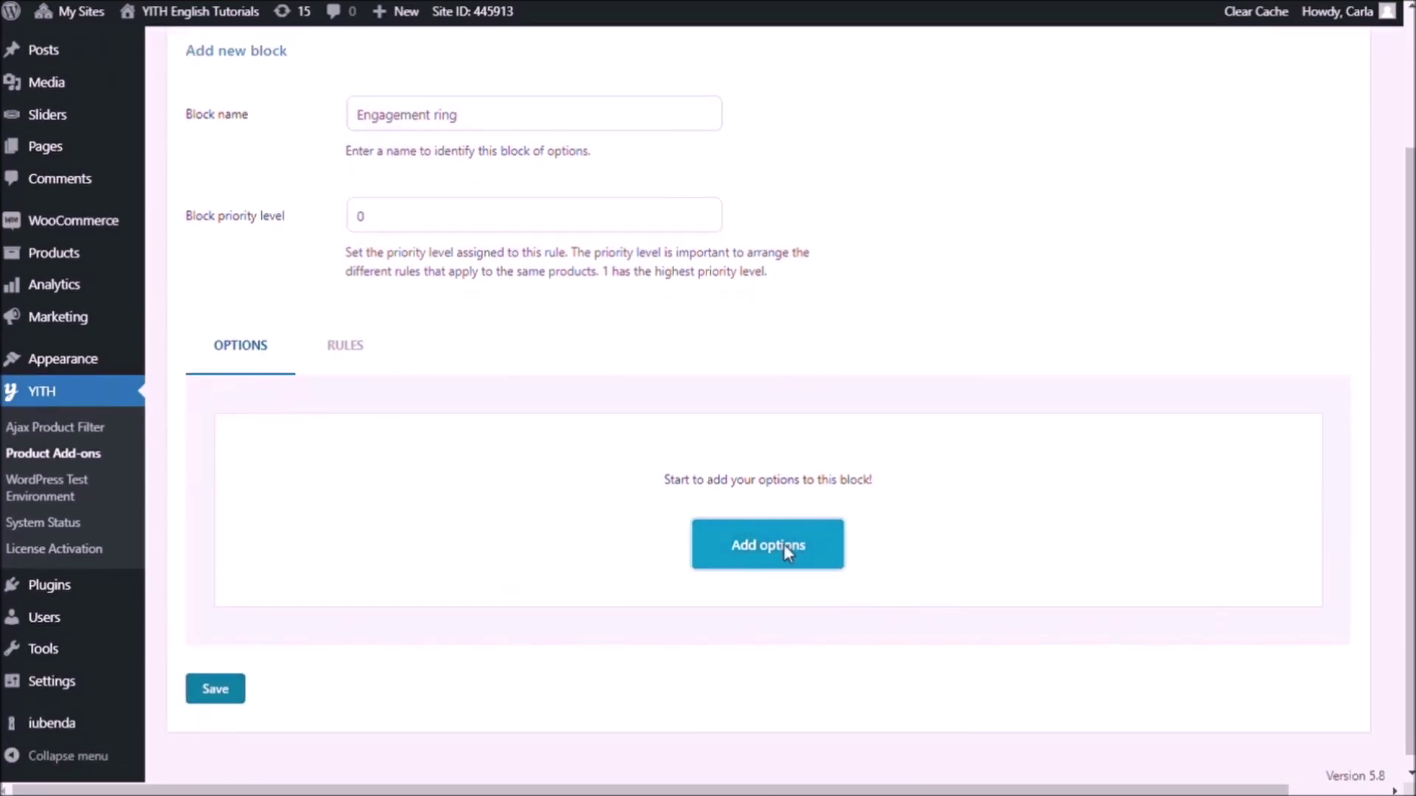
scroll(790, 553, down, 2)
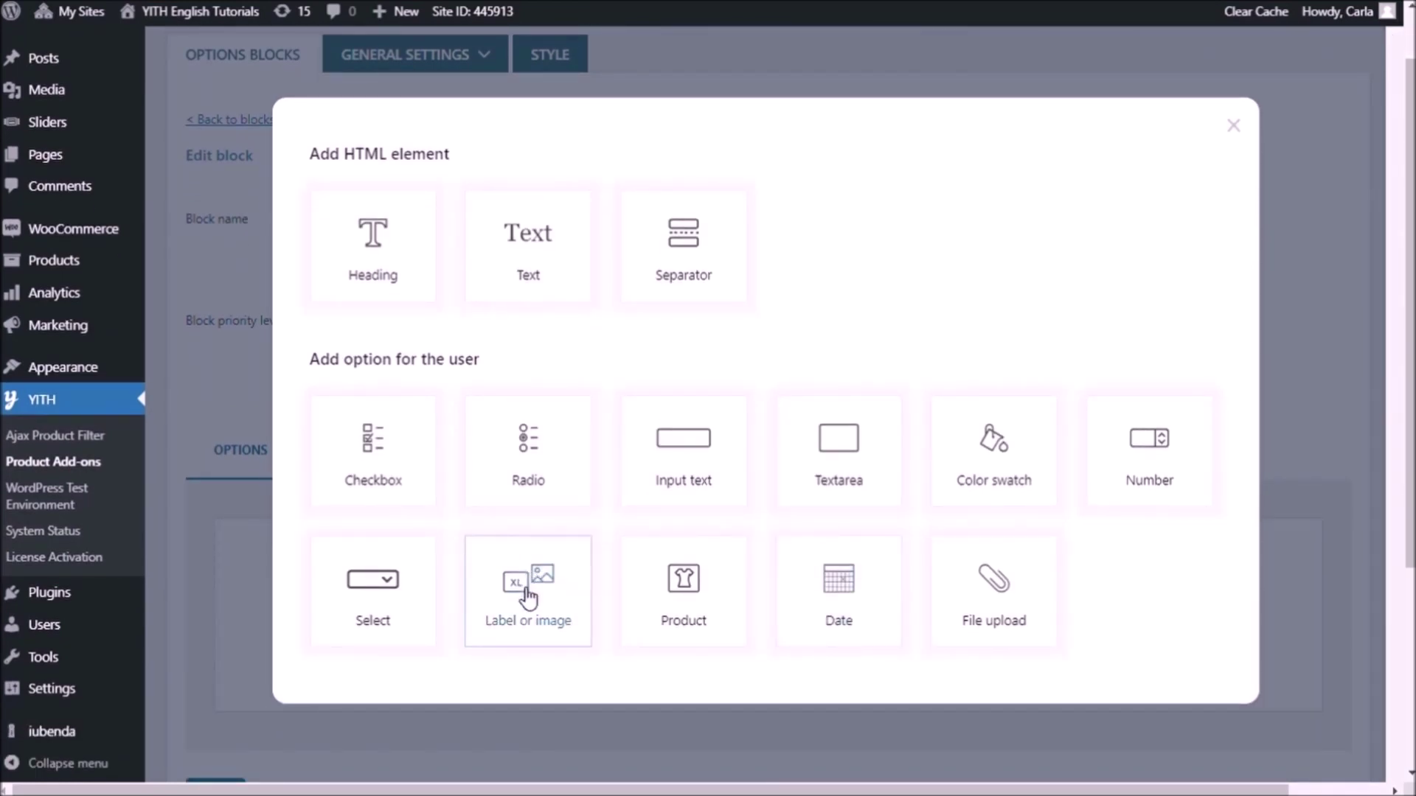
click(528, 596)
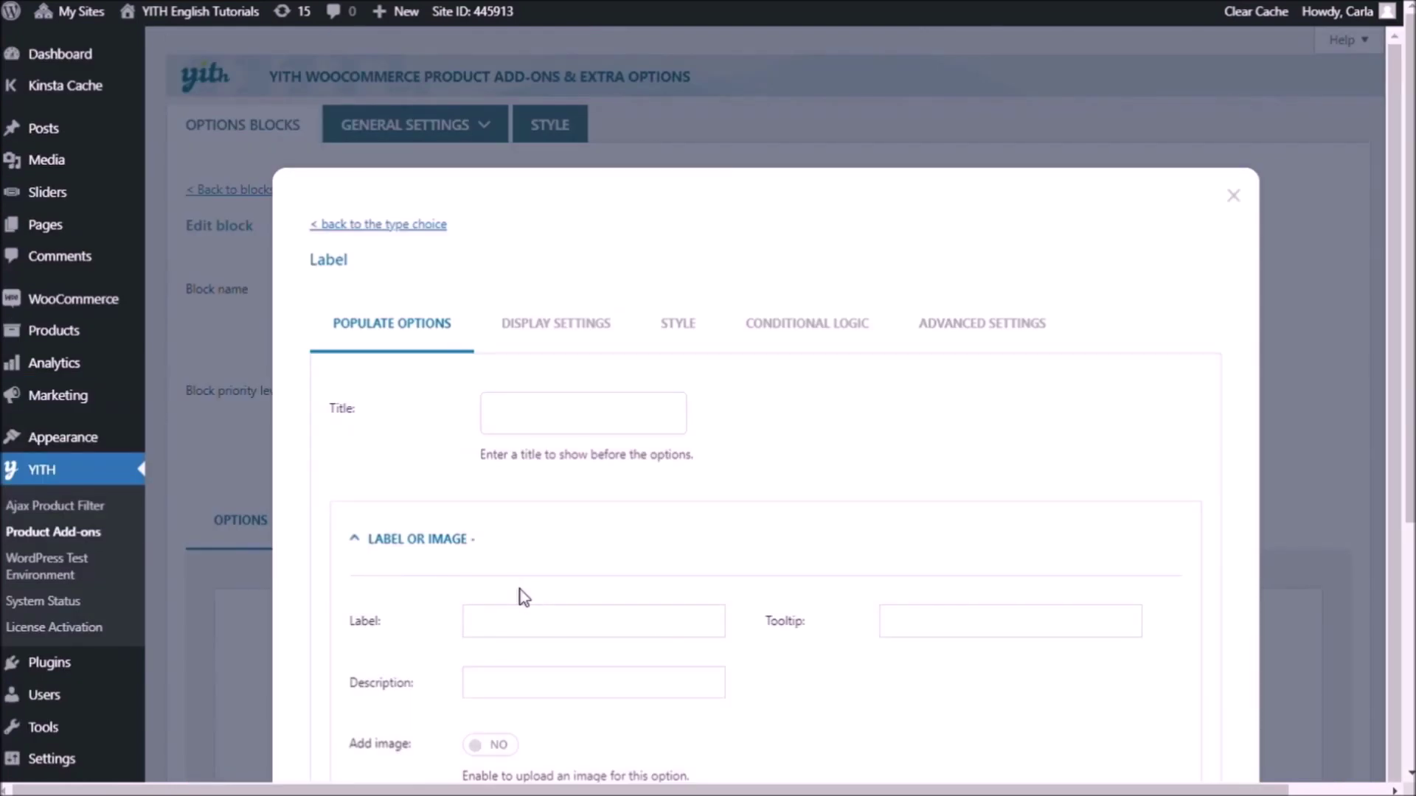
scroll(523, 596, down, 3)
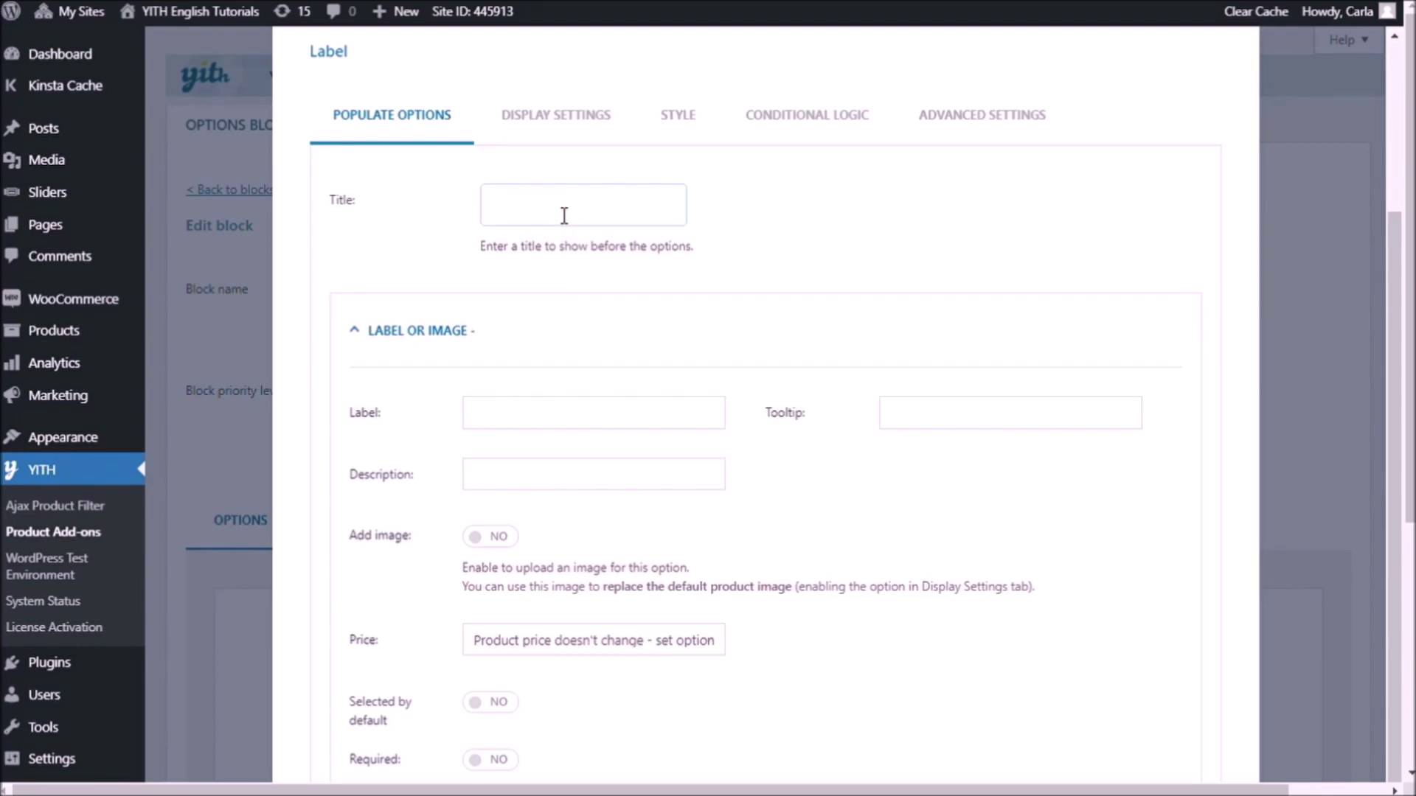
text(Metal type)
- Enter "14K Yellow Gold" as both the label and the tooltip of the first metal option
scroll(564, 215, down, 2)
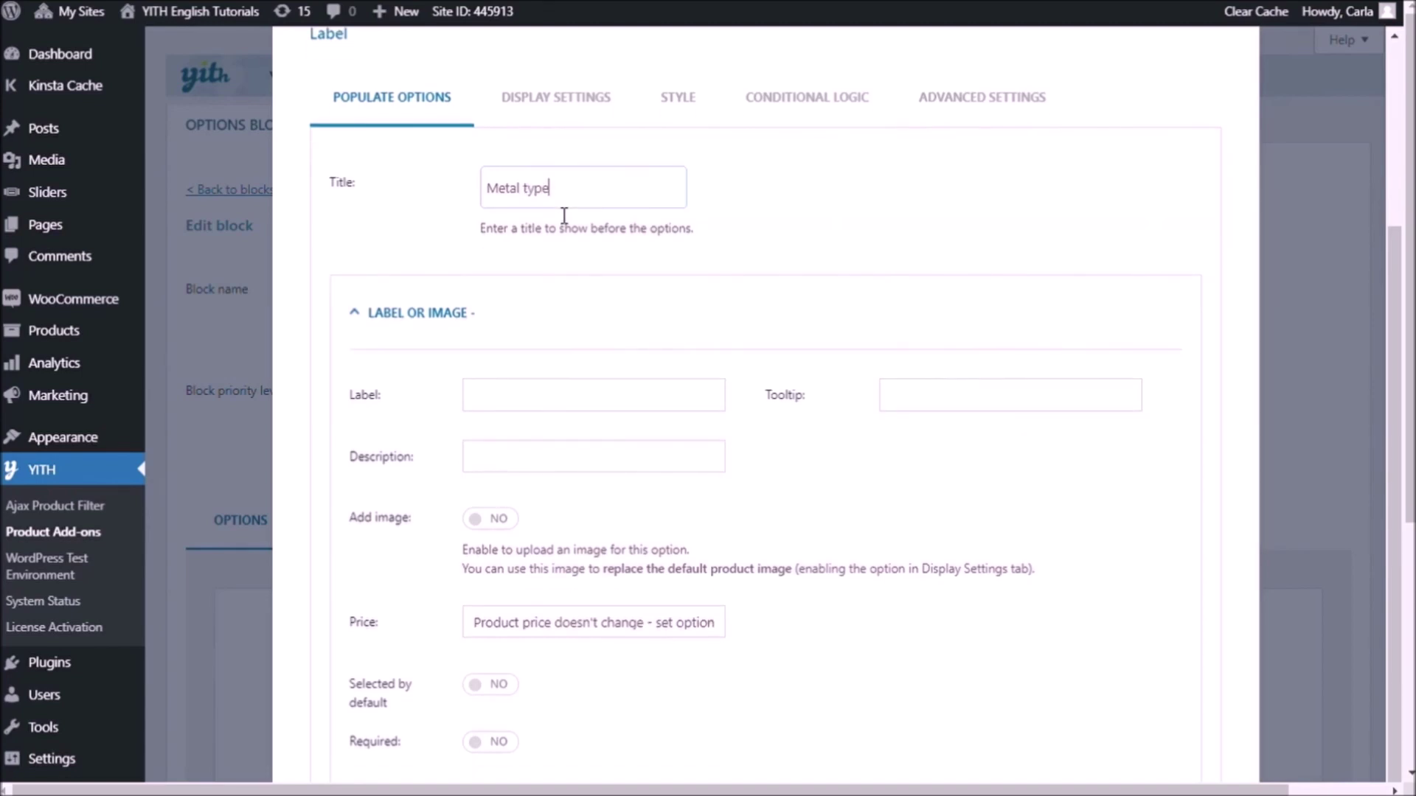
scroll(901, 268, down, 3)
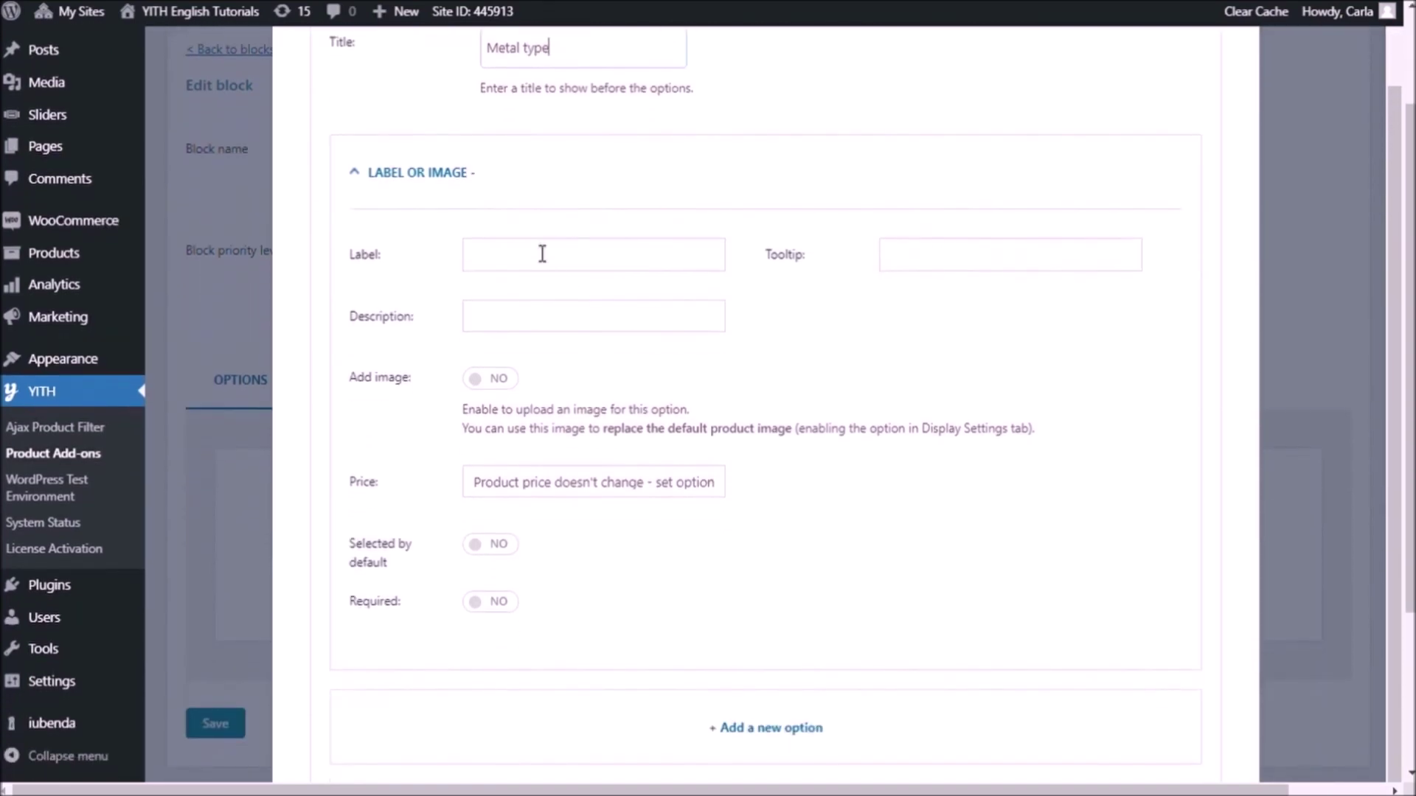
click(537, 252)
text(14K Yellow Gold)
click(1006, 276)
text(14K Ye)
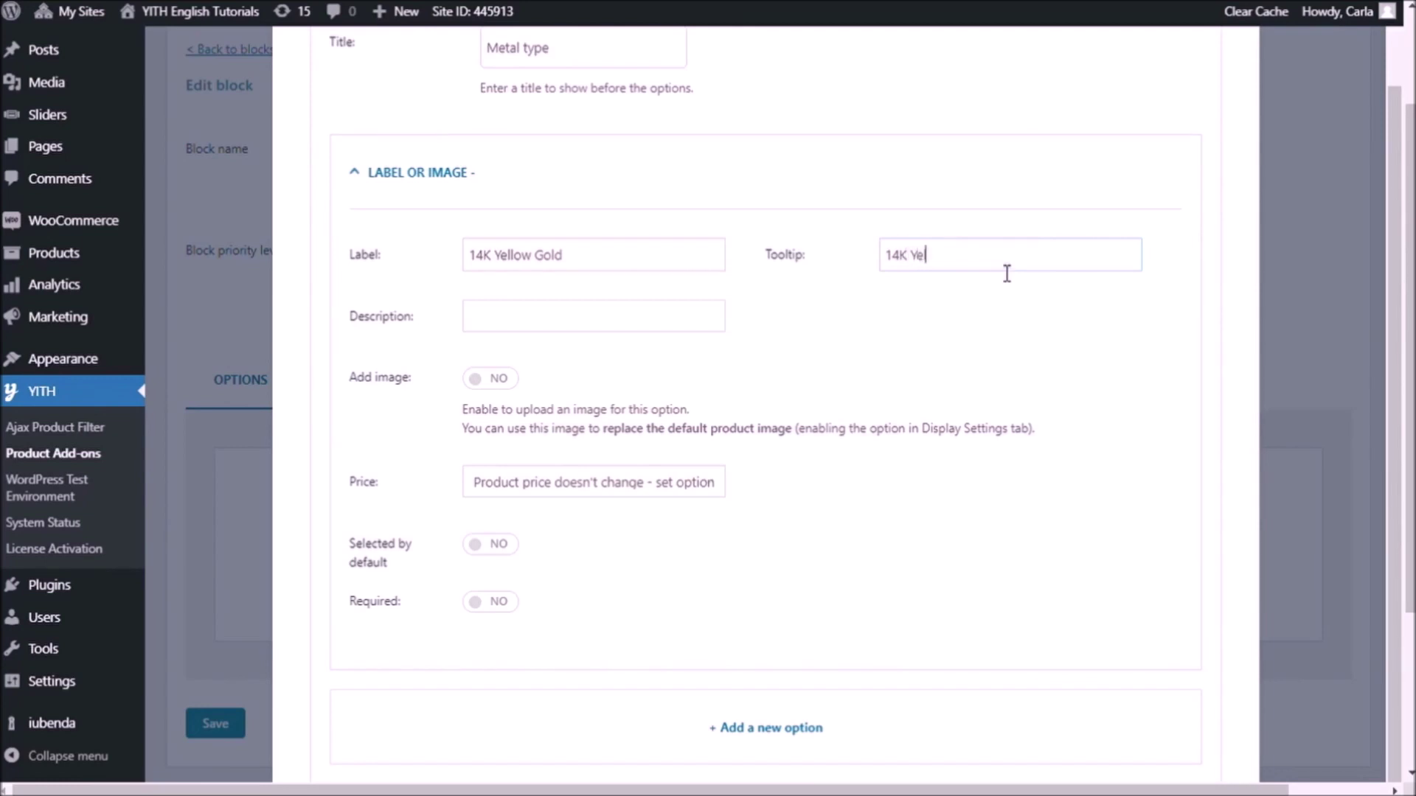
text(llow Gold)
- Give the 14K Yellow Gold option the media library image 14K_Yellow_Gold-2.png and make it selected by default
click(505, 381)
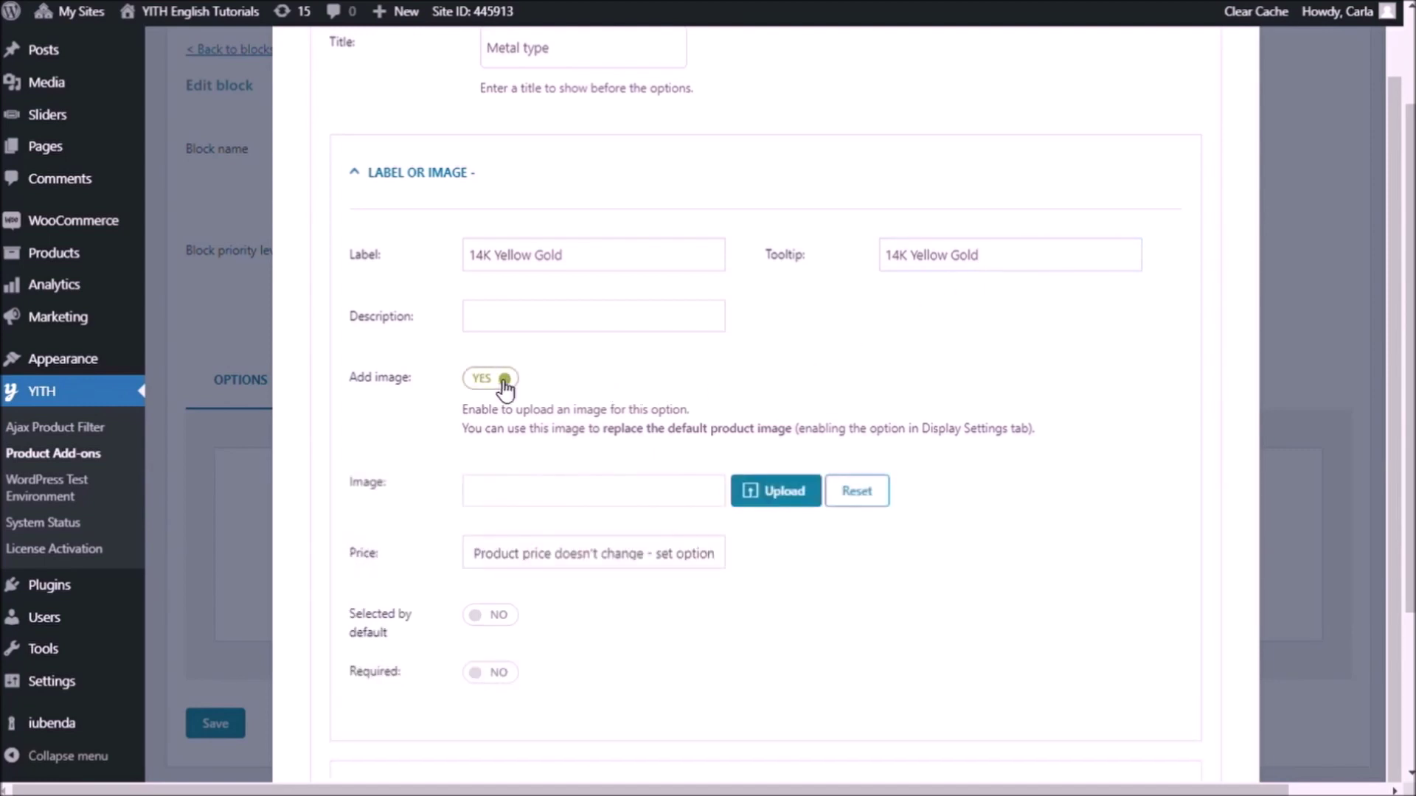
click(771, 491)
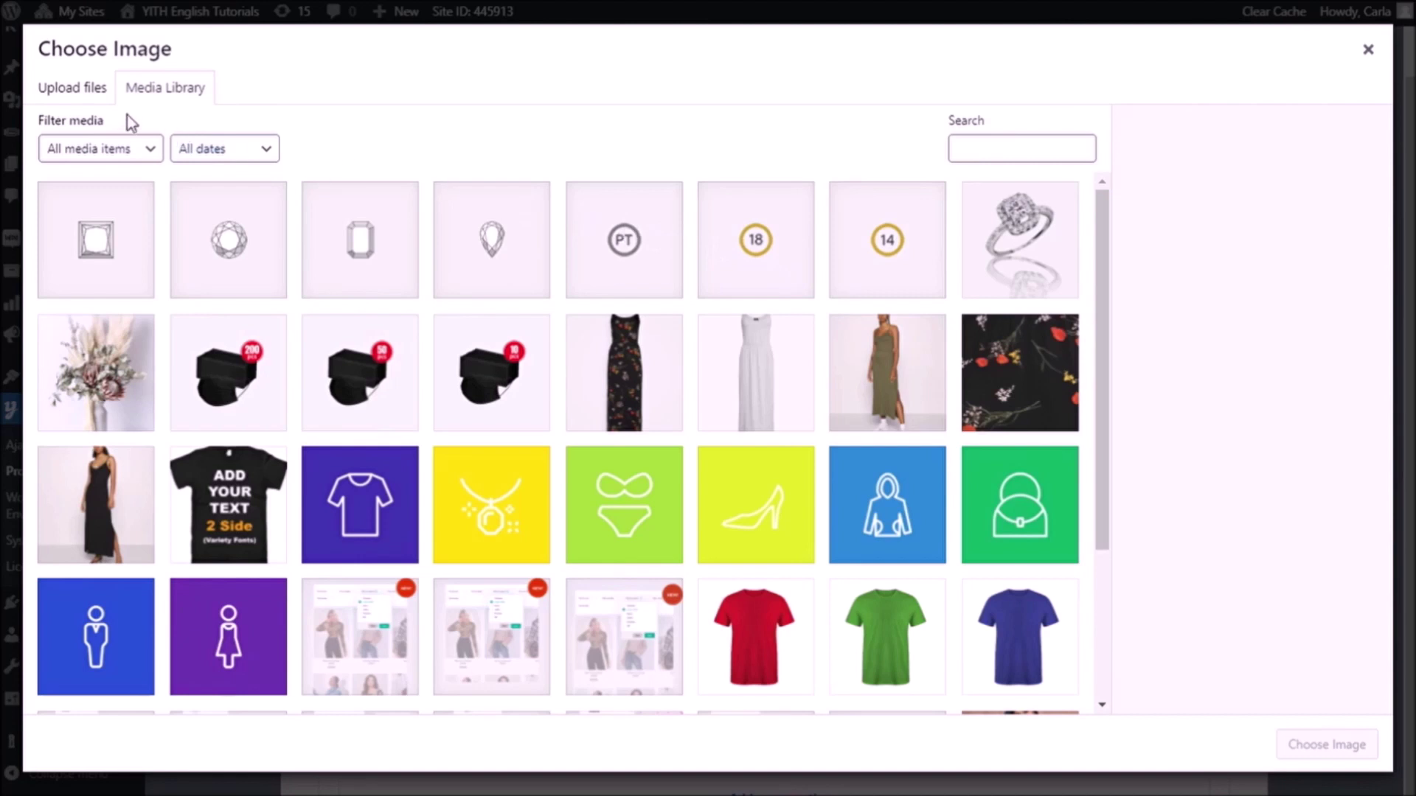
click(75, 98)
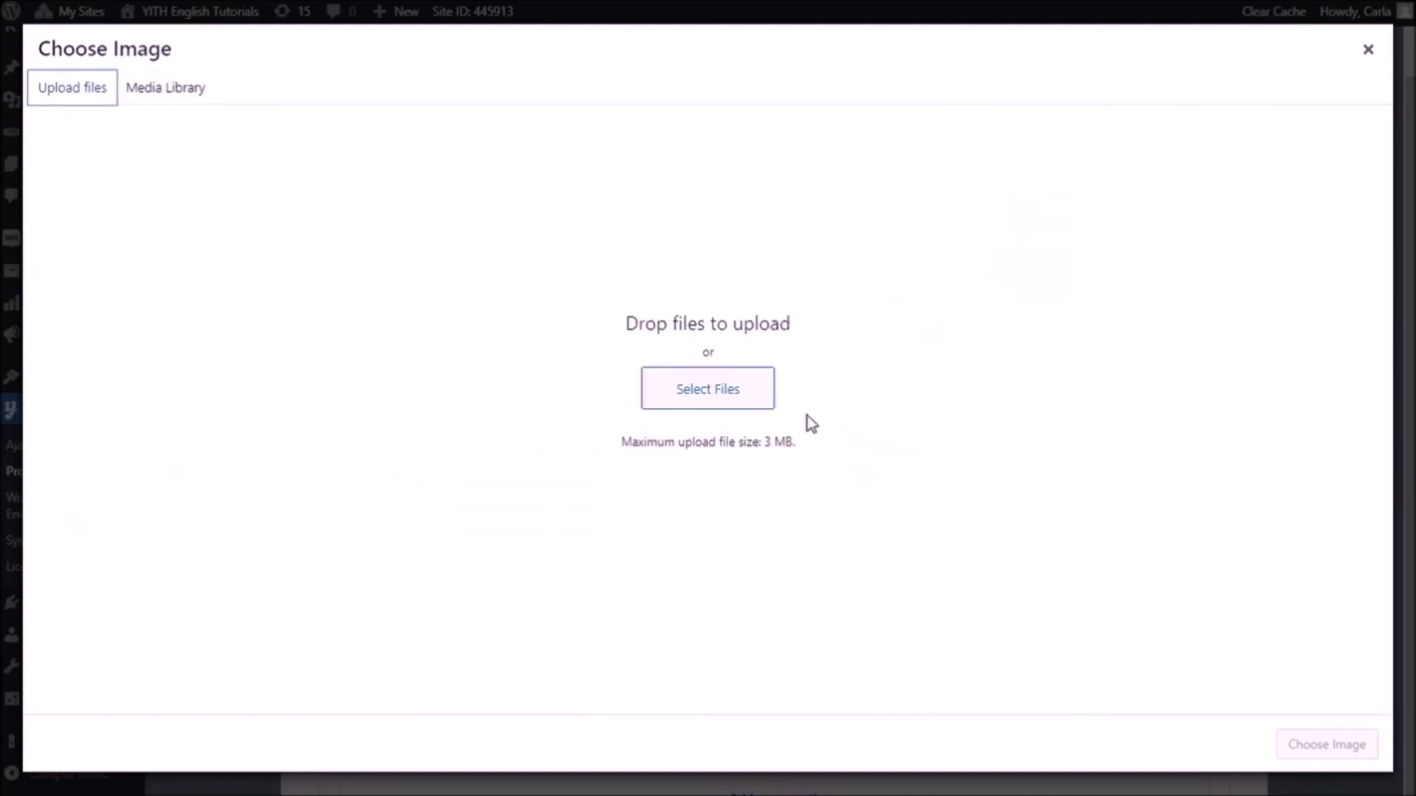
click(177, 90)
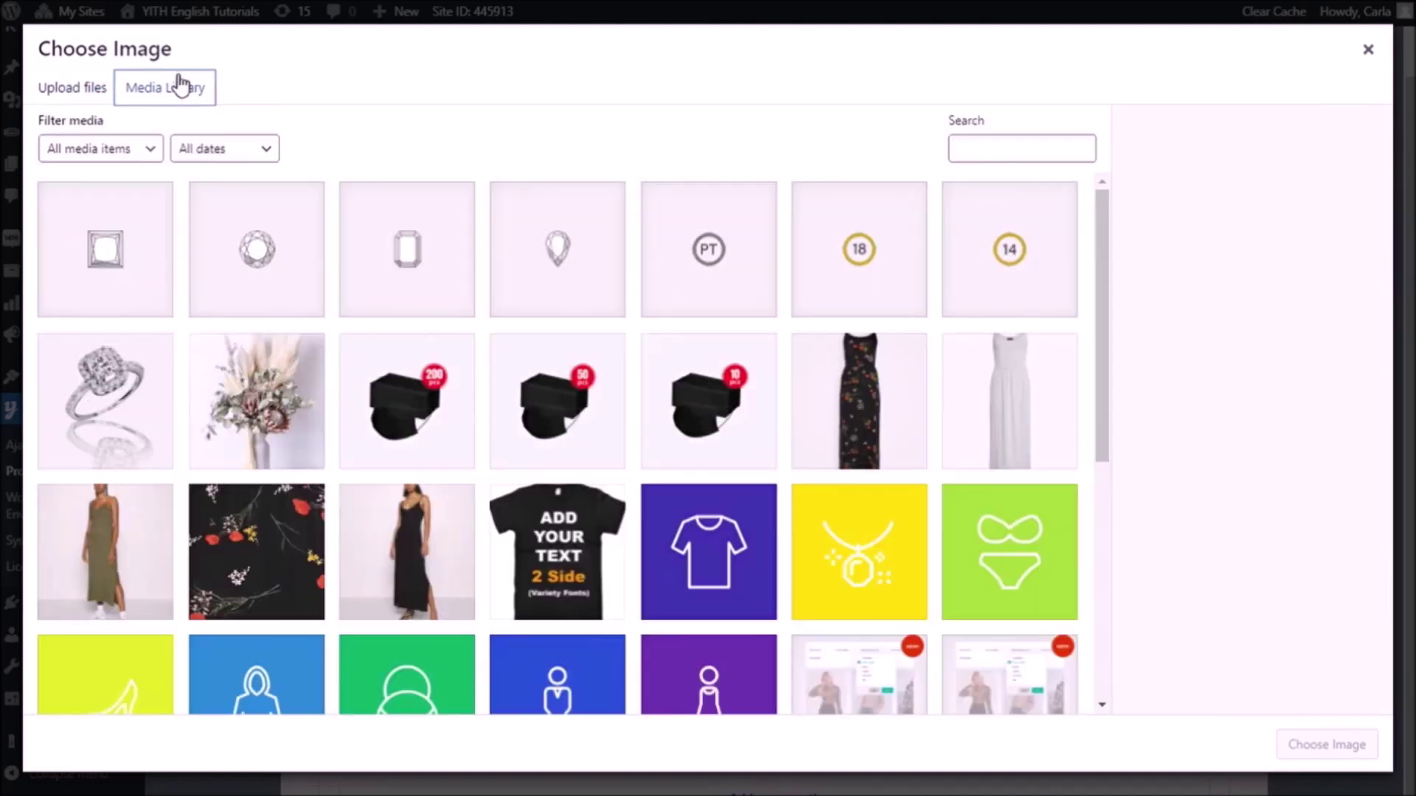
click(968, 214)
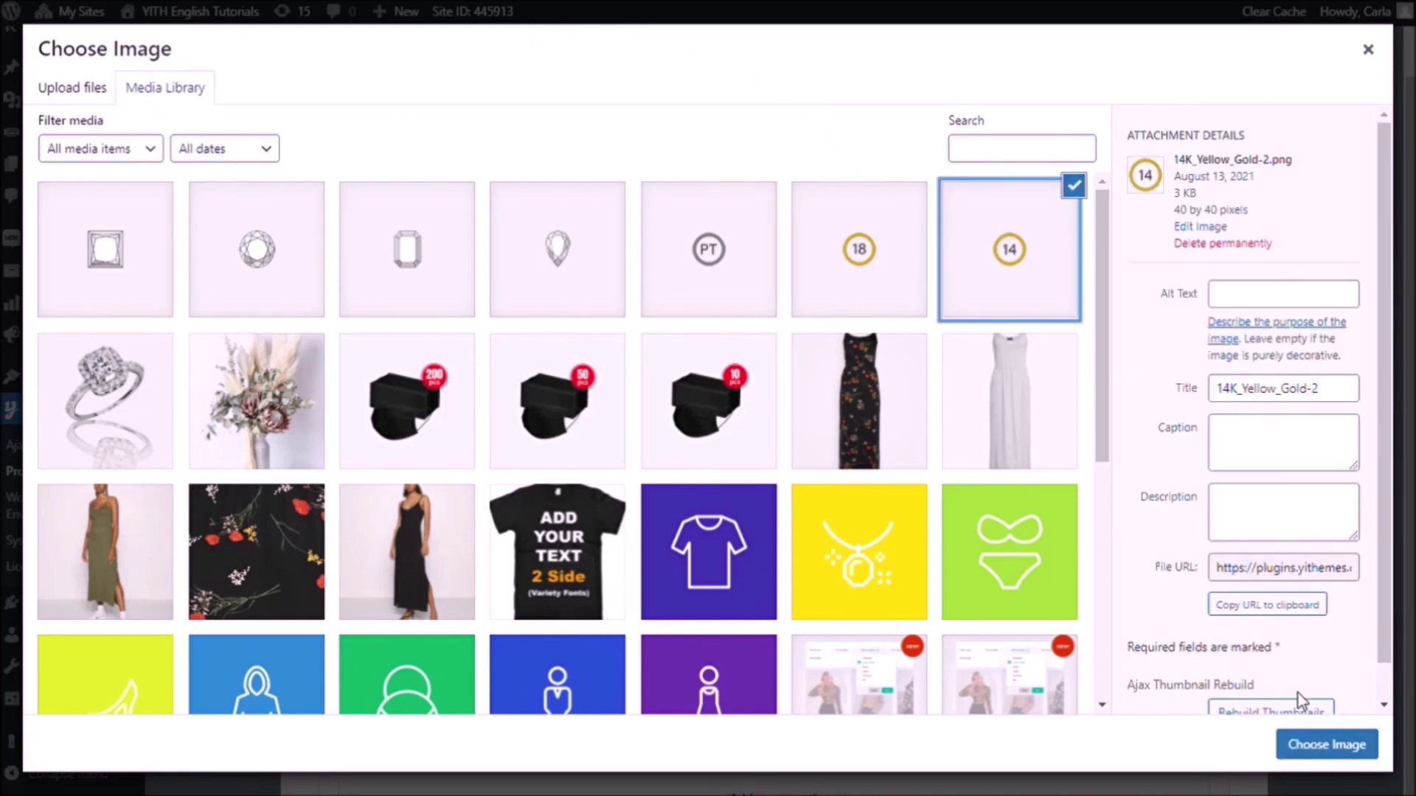
click(1313, 745)
scroll(927, 602, down, 2)
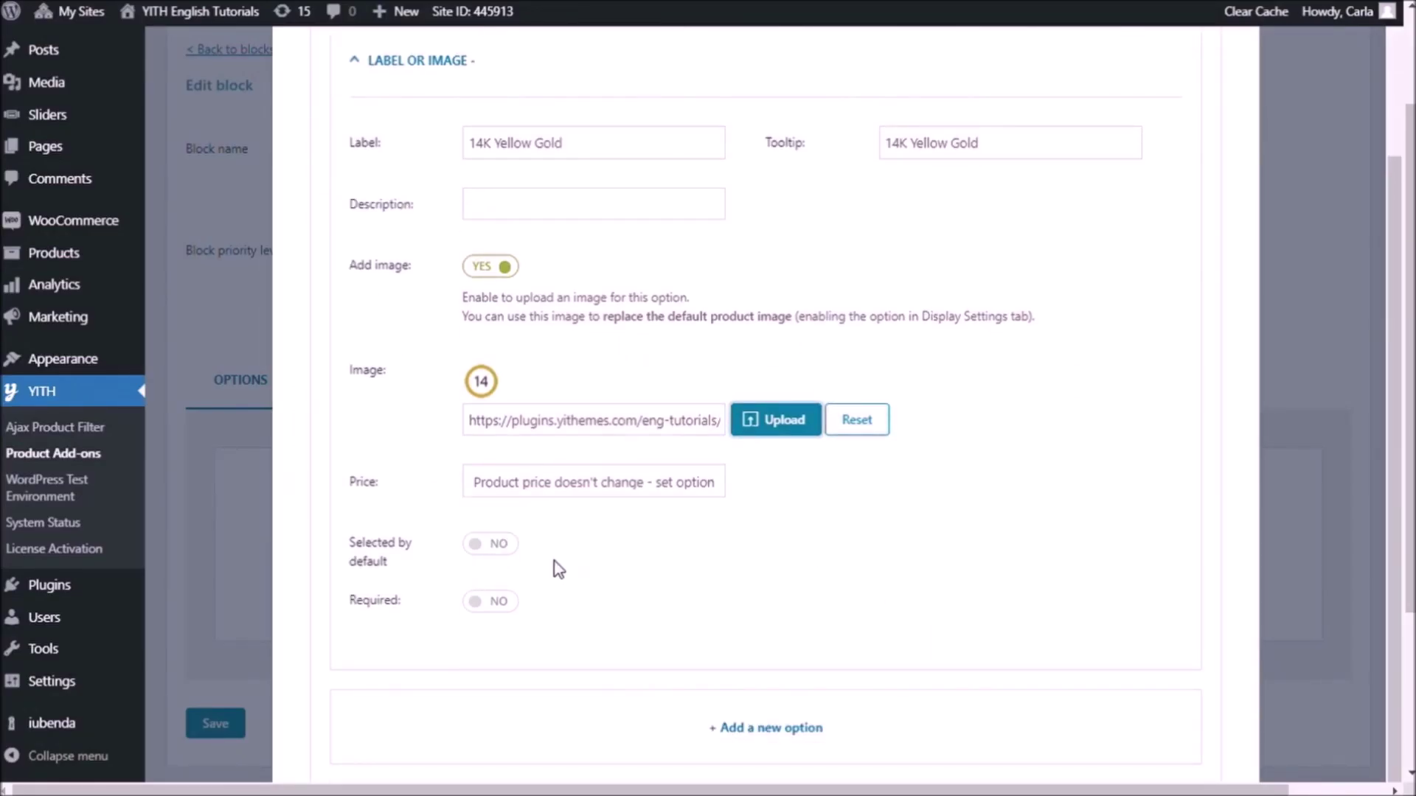
click(495, 544)
- Add a second metal option with "18K Yellow Gold" as both its label and tooltip
scroll(887, 554, down, 2)
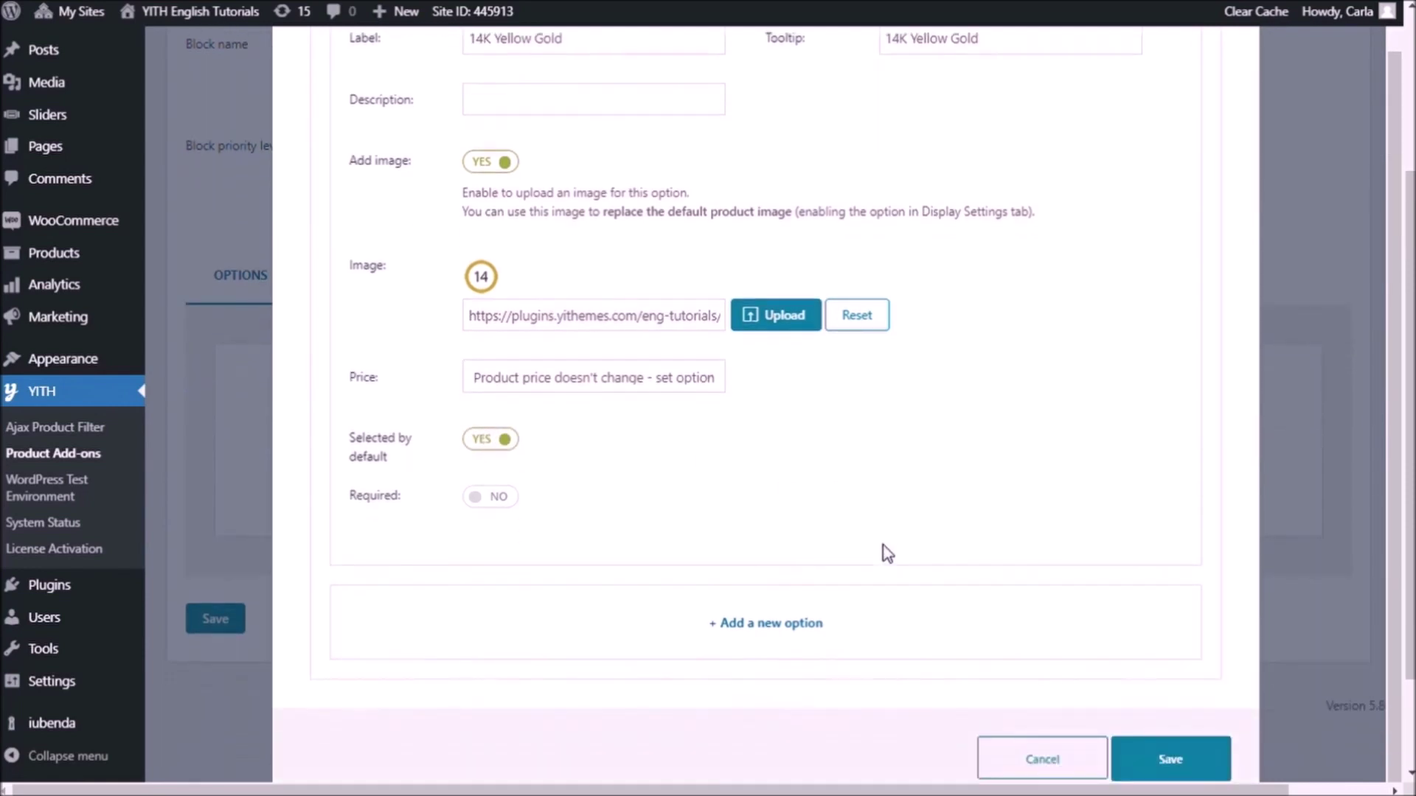
scroll(887, 554, down, 2)
click(760, 526)
scroll(701, 521, down, 4)
click(620, 337)
text(18K Yello)
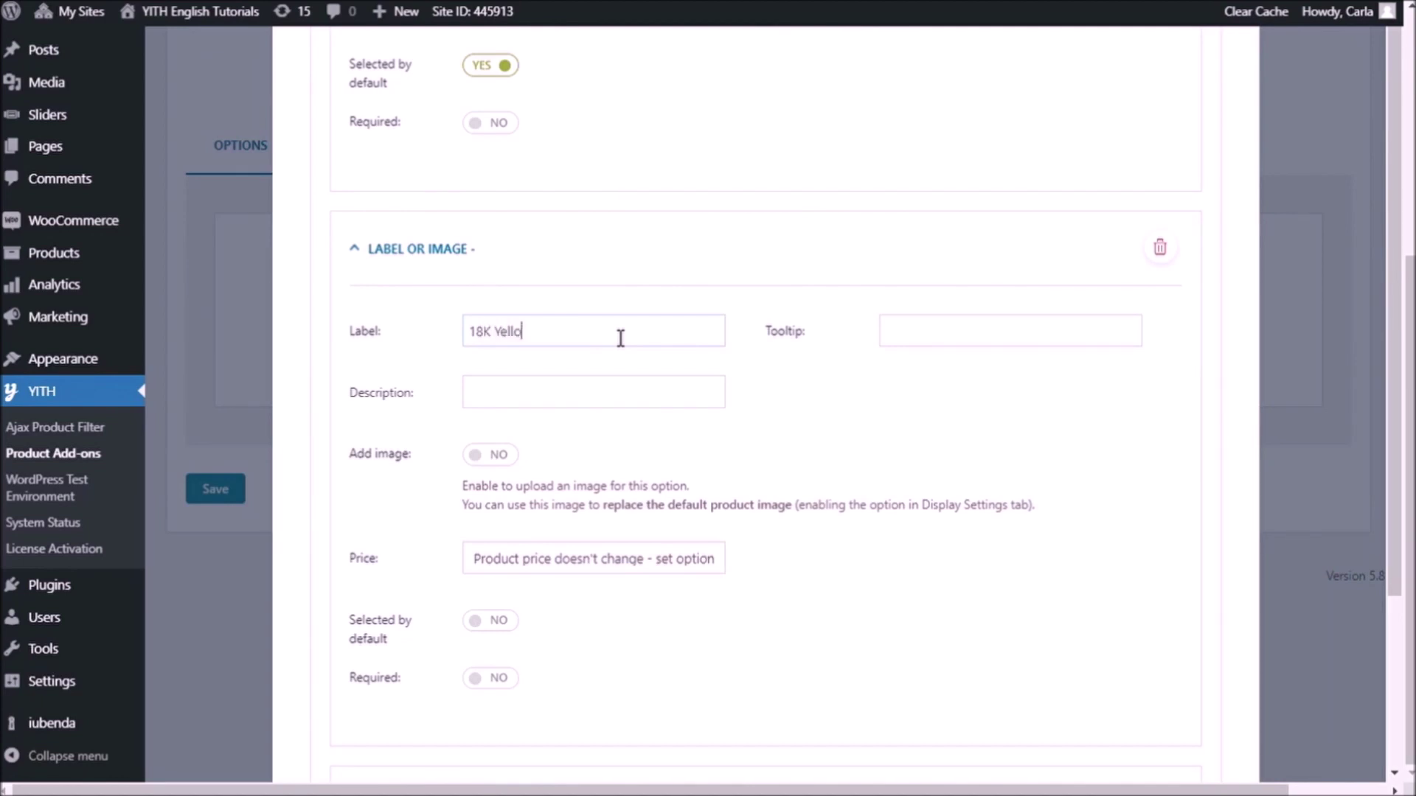
text(w Gold)
drag(620, 338, 458, 330)
key(ctrl+c)
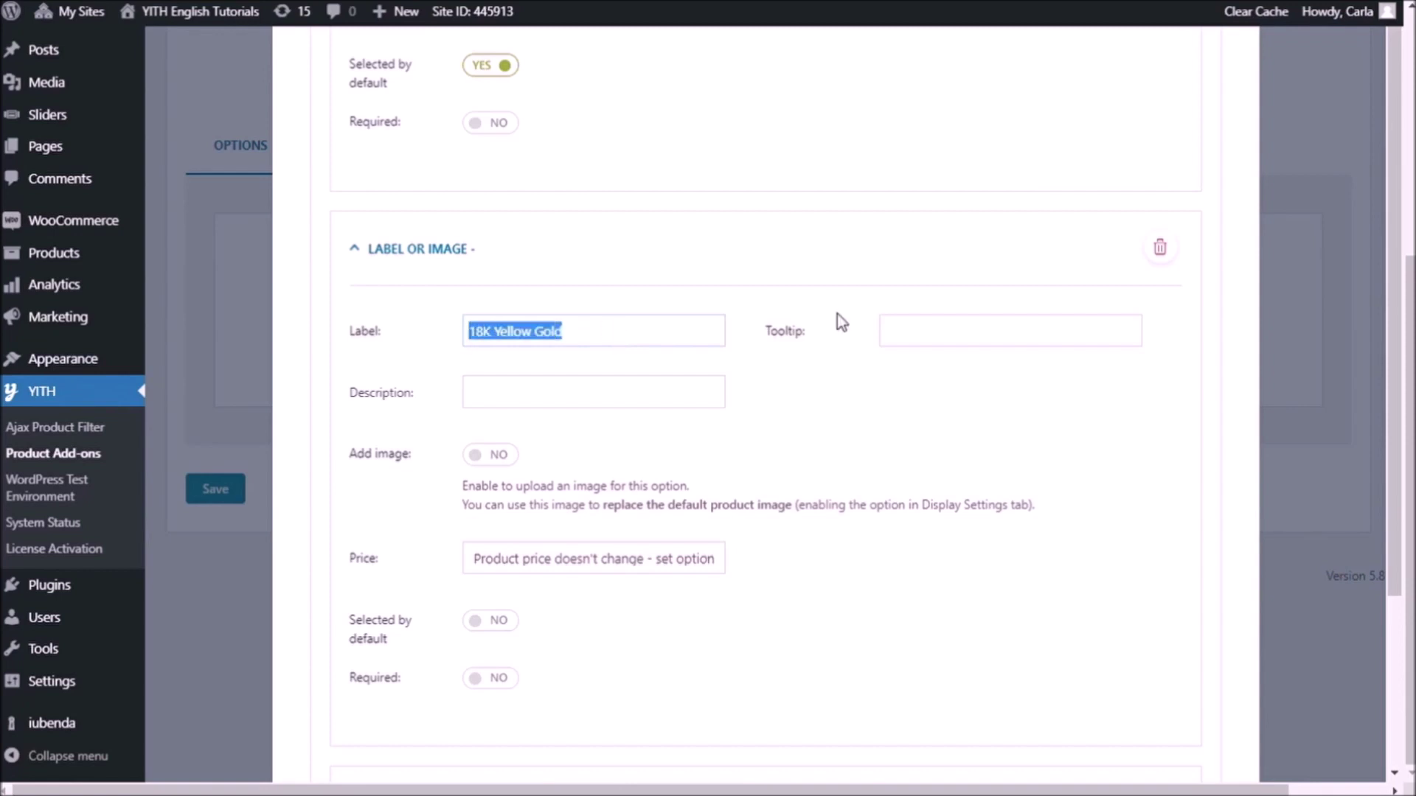
click(948, 329)
key(ctrl+v)
- Enable an image for the 18K Yellow Gold option and choose the gold "18" icon from the media library
scroll(740, 433, down, 1)
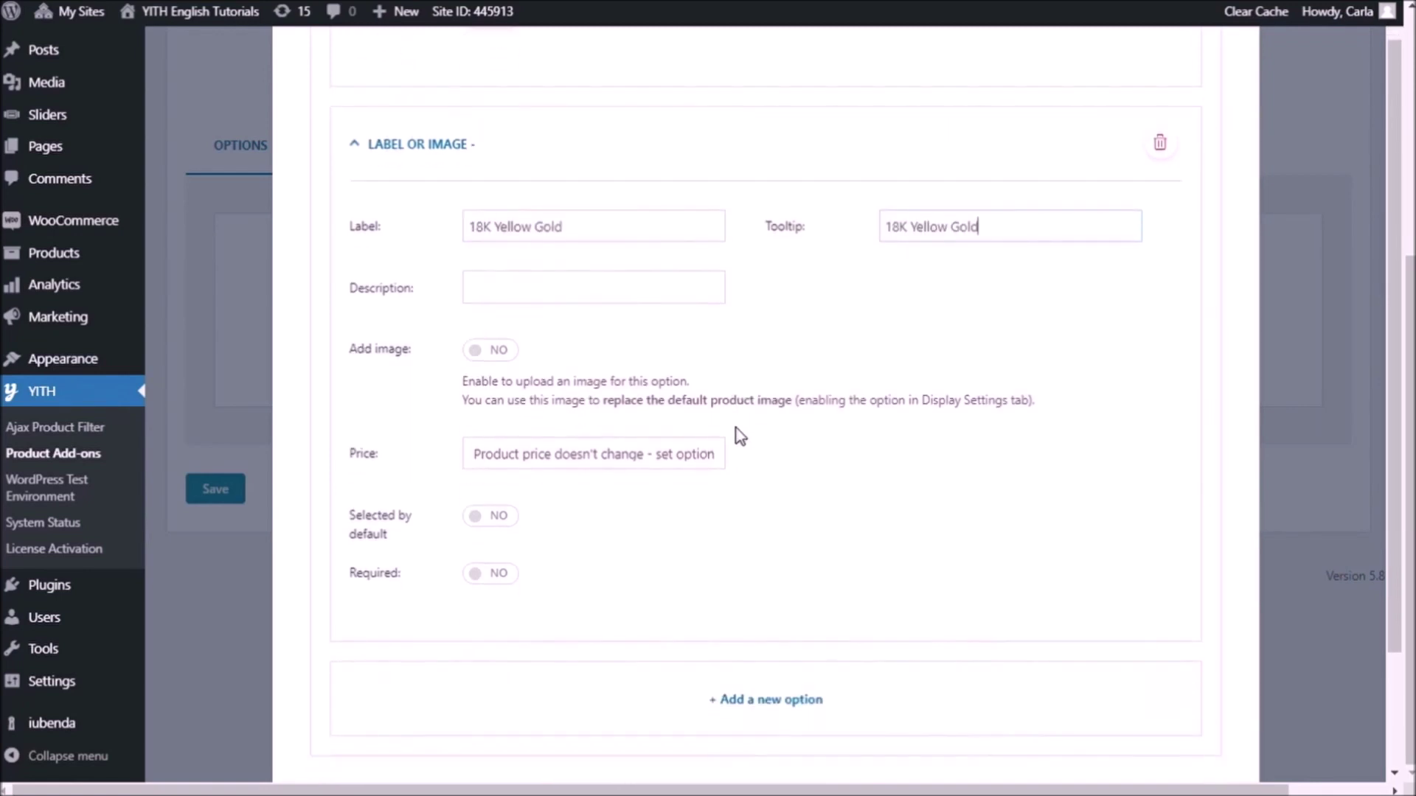
click(495, 351)
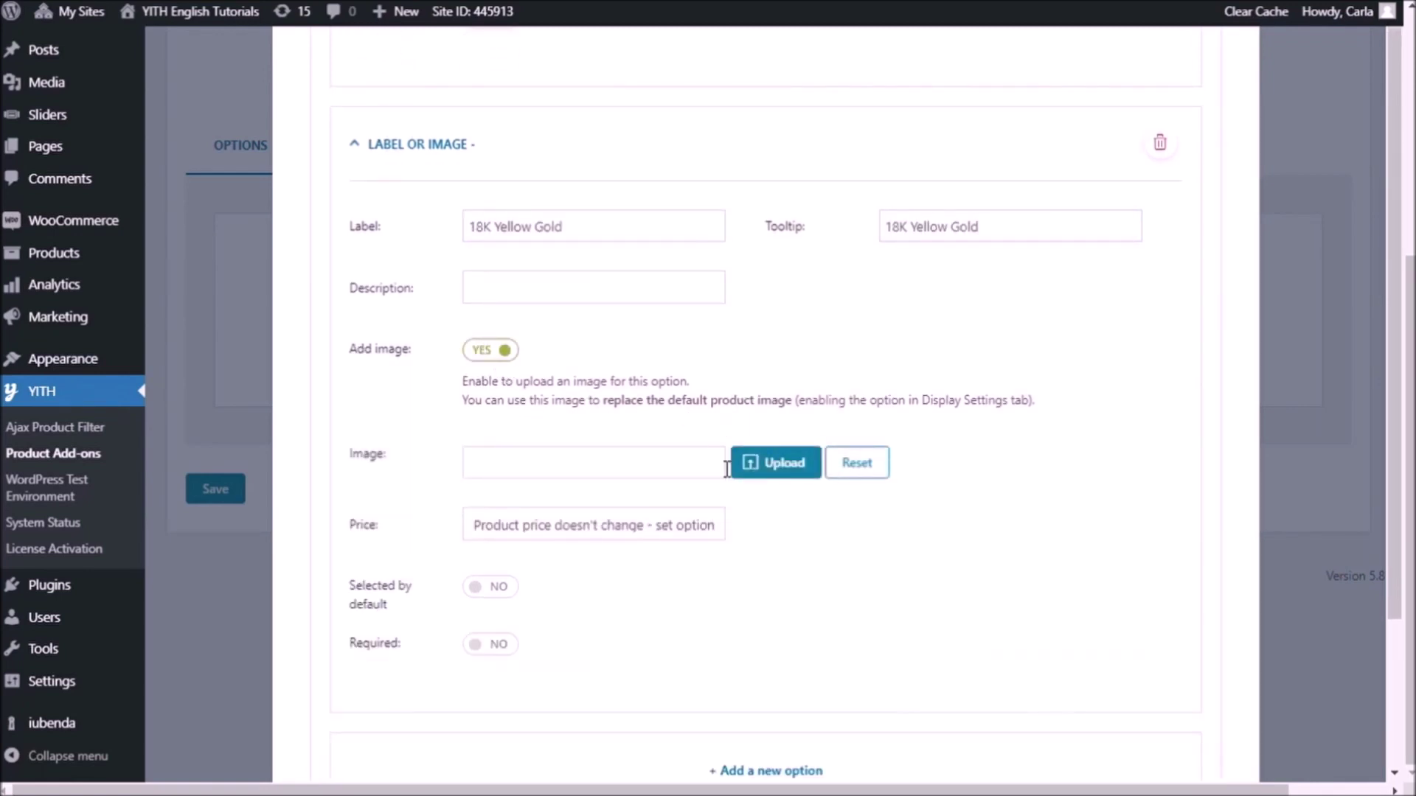
click(793, 472)
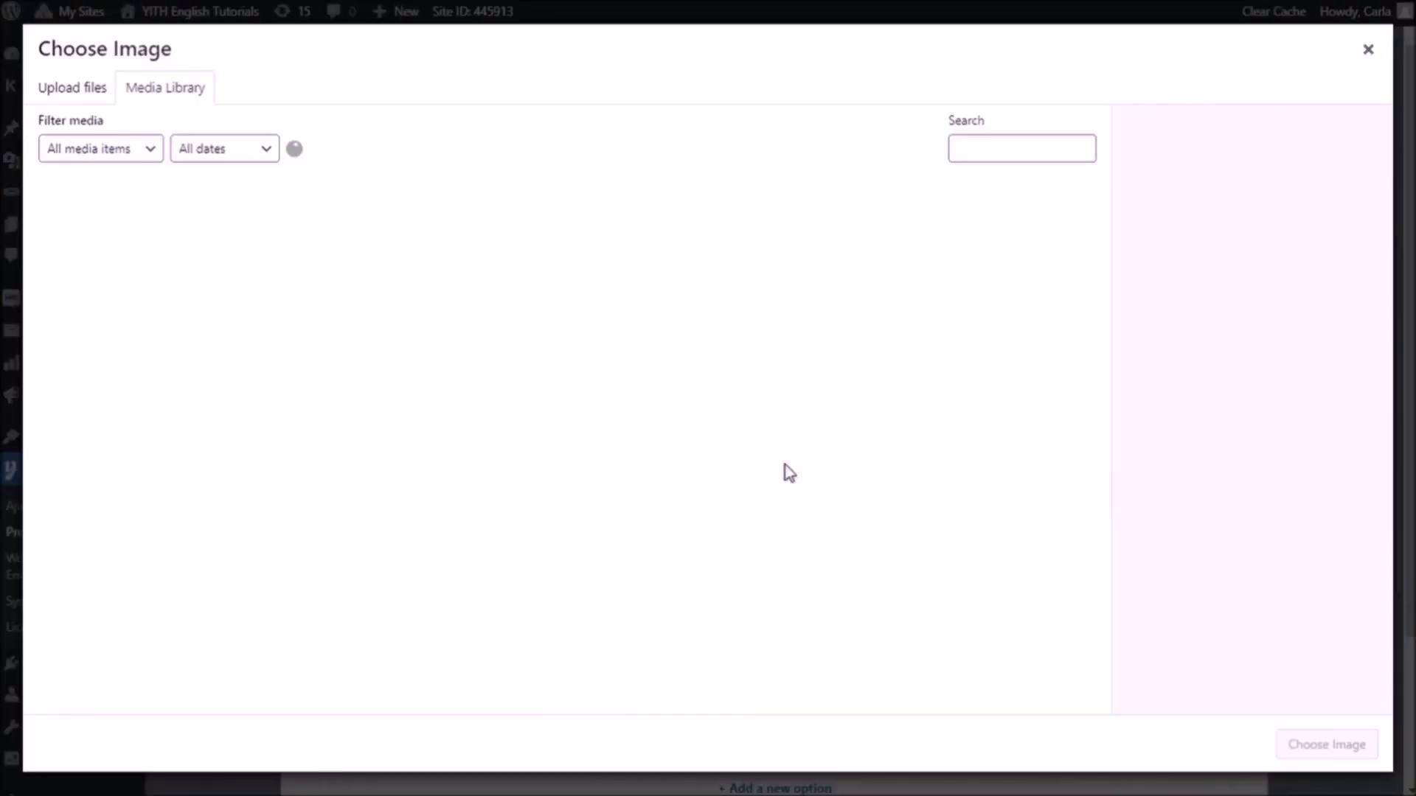
click(774, 284)
click(1327, 745)
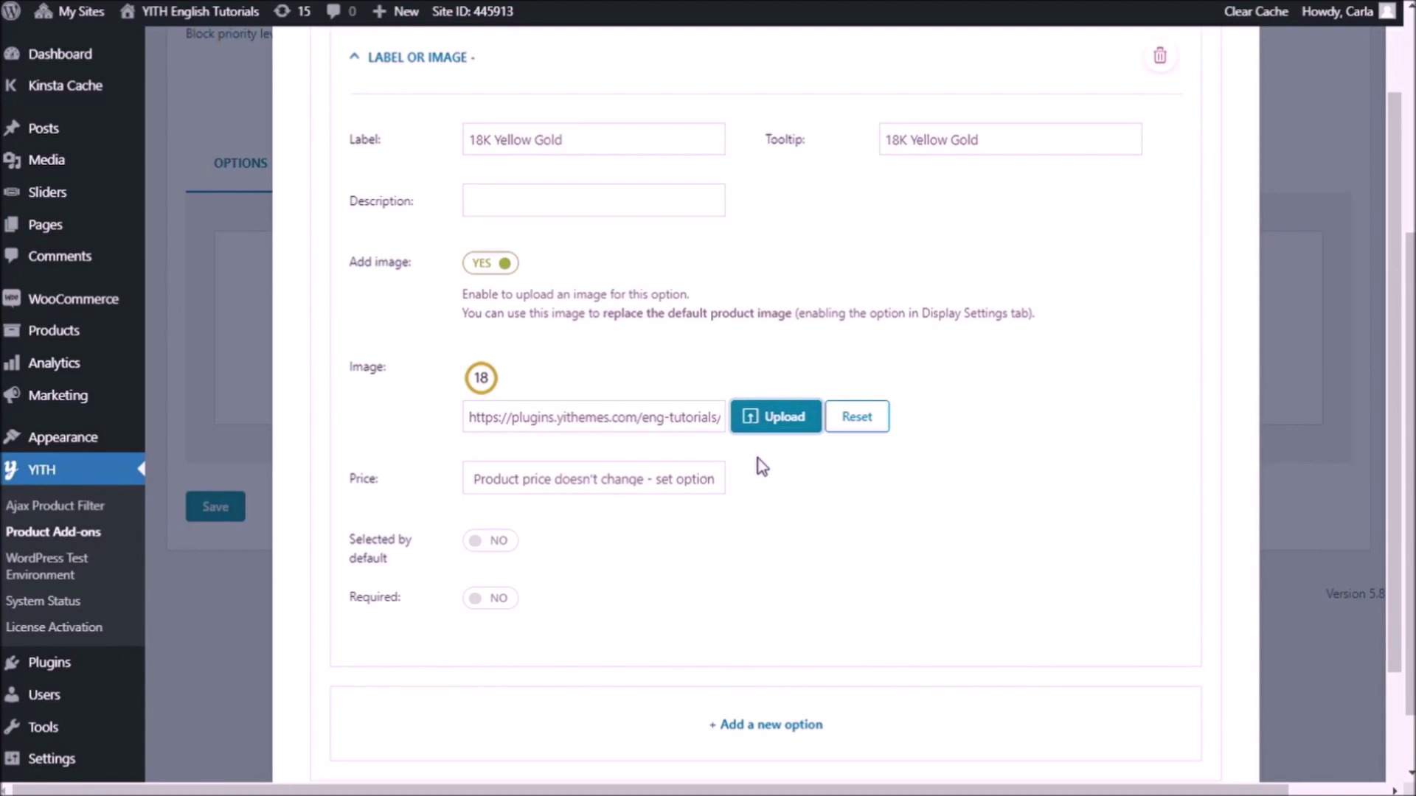
- Set the 18K Yellow Gold option to increase the main product price, with a regular option cost of 50
scroll(758, 458, down, 1)
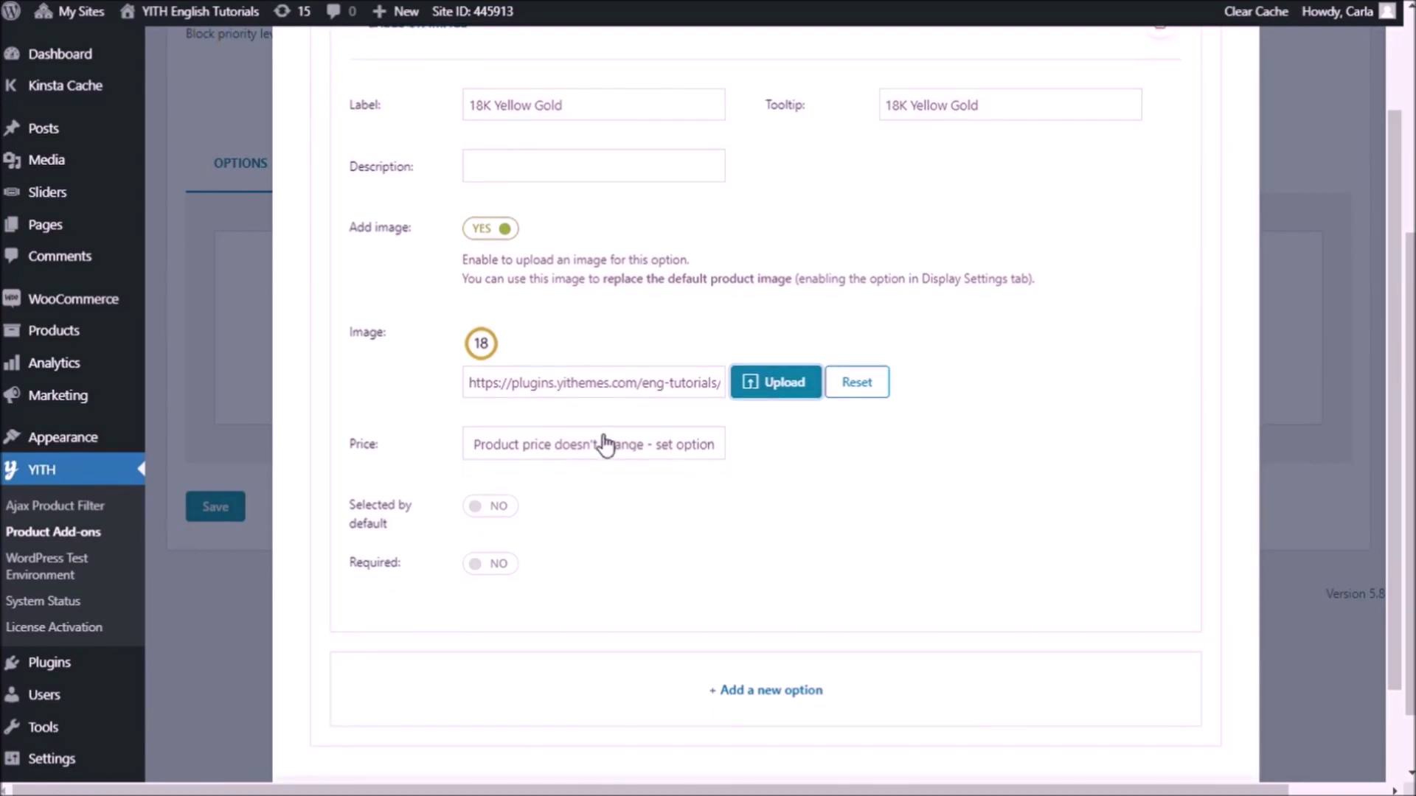
click(613, 496)
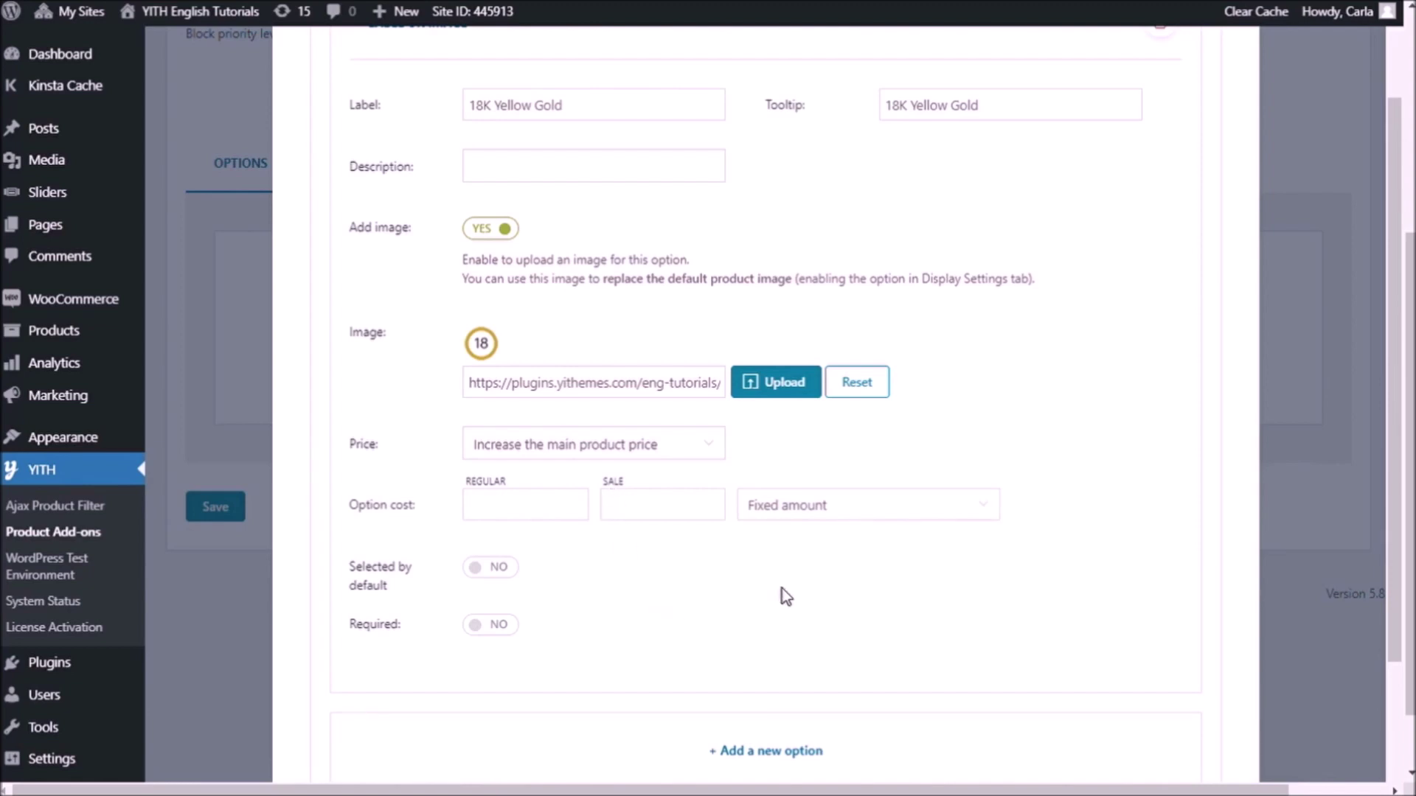
click(565, 517)
text(50)
- Add a third metal option with "Platinum" as both its label and tooltip
scroll(759, 538, down, 3)
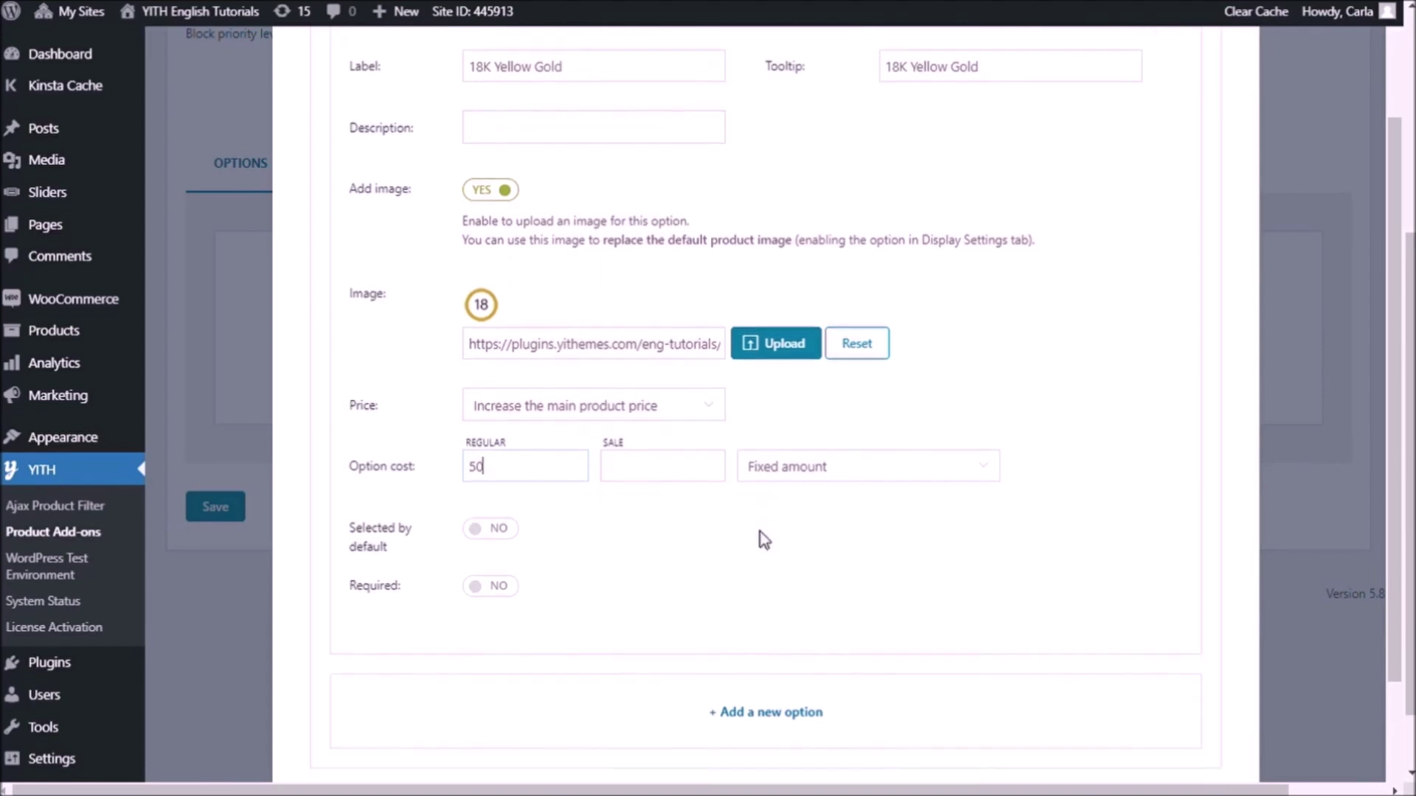
click(759, 594)
scroll(749, 586, down, 5)
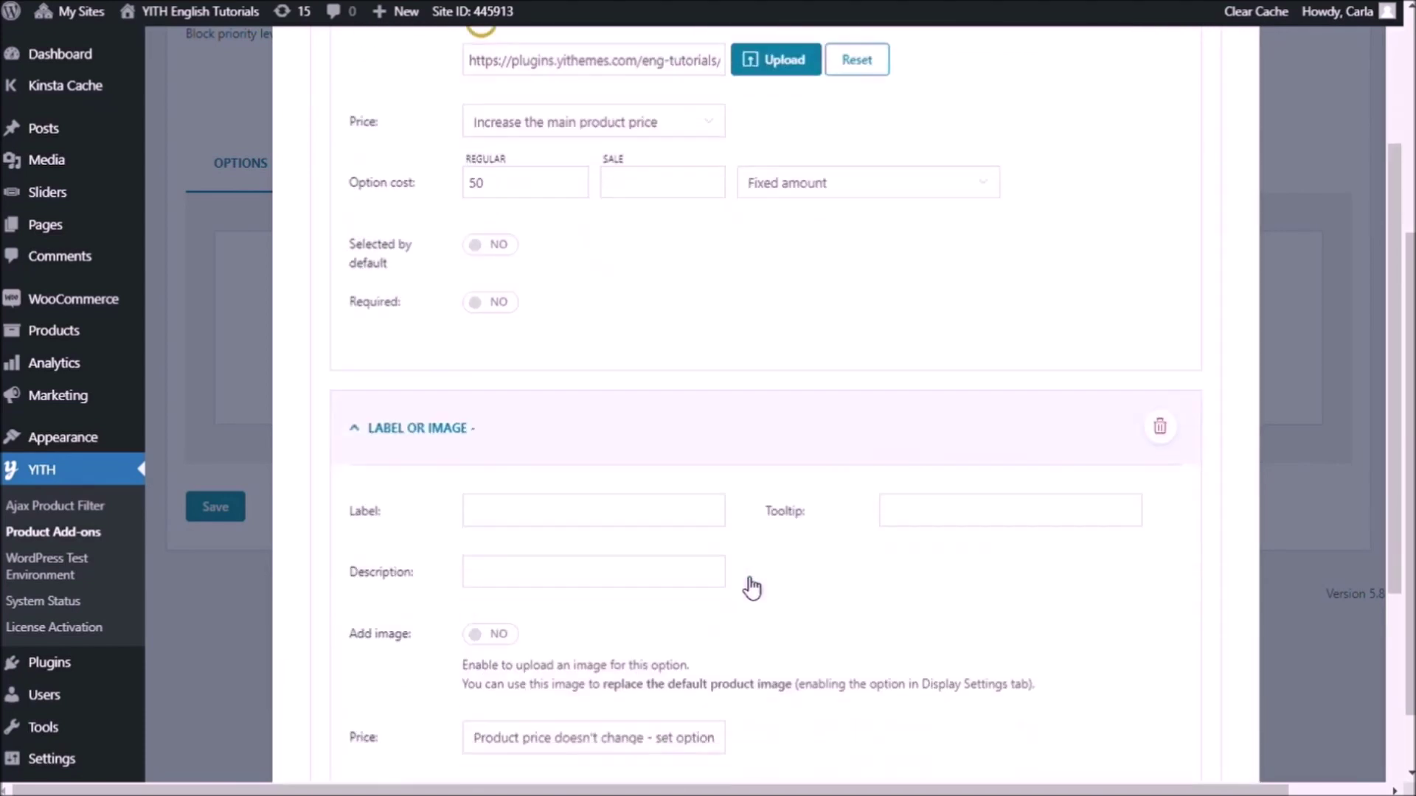
click(572, 325)
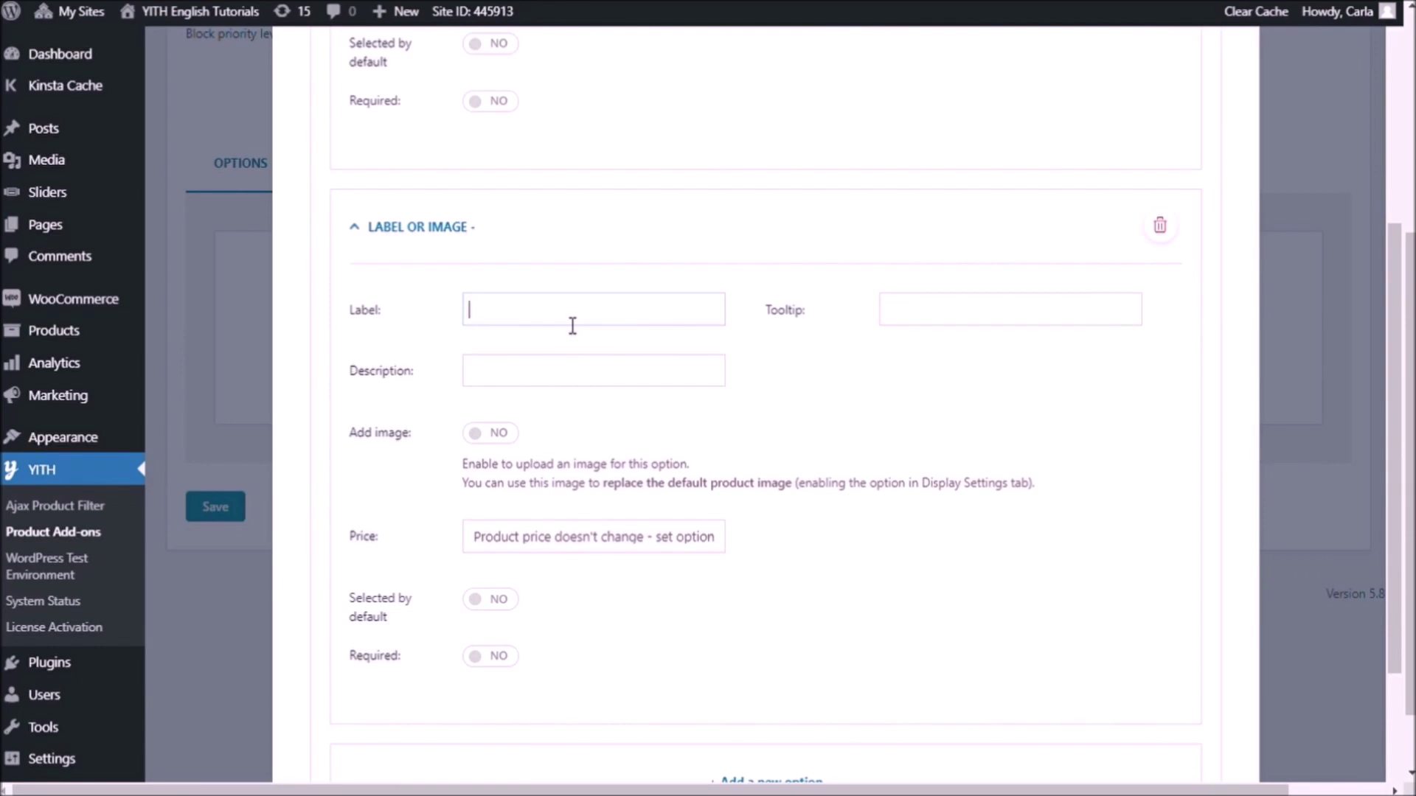
text(Platinum)
key(Tab)
double_click(573, 318)
key(ctrl+c)
click(1003, 309)
key(ctrl+v)
- Enable an image for the Platinum option and choose Platinum-1.png from the media library
scroll(722, 457, down, 4)
click(491, 224)
click(803, 335)
click(607, 258)
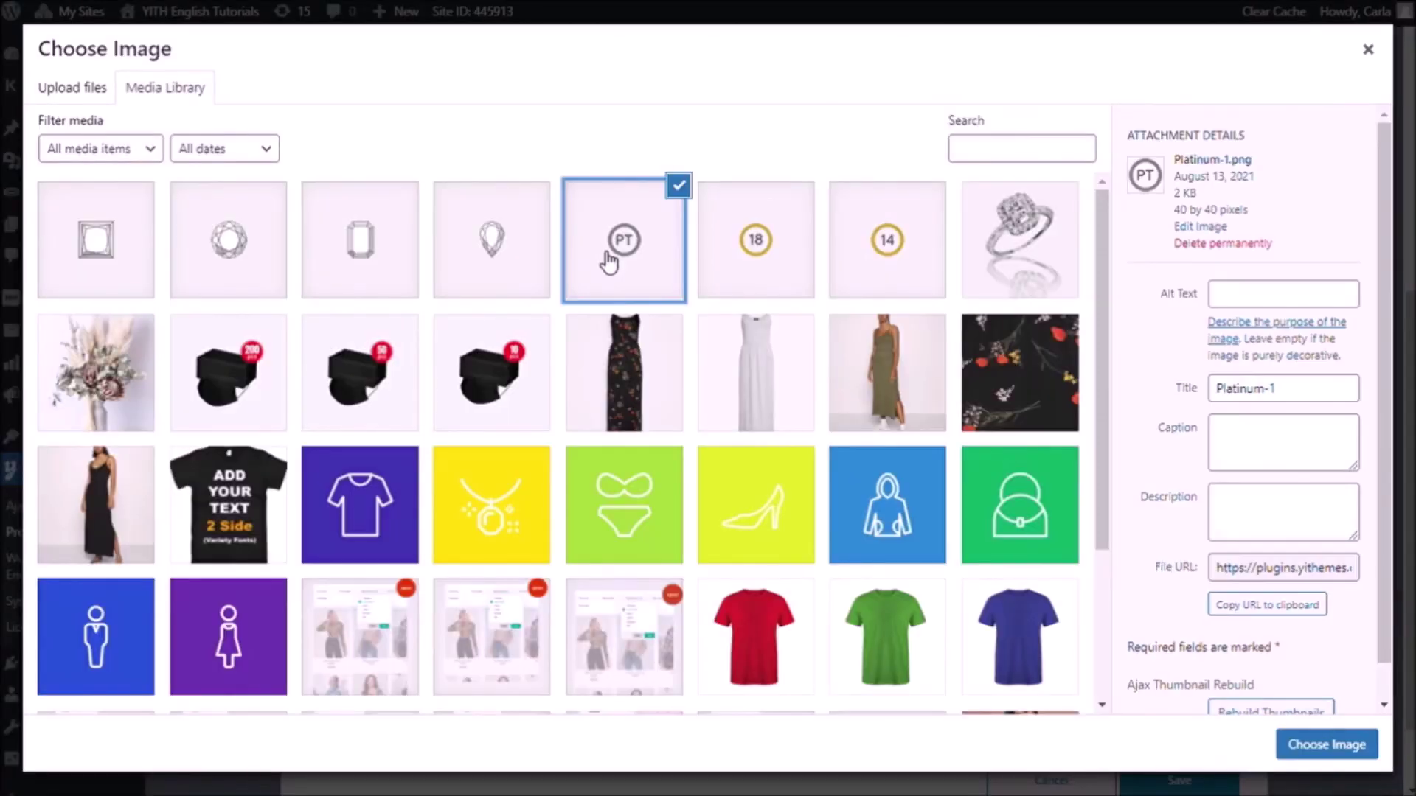
click(1321, 745)
- Make the Platinum option increase the main product price by a regular cost of 100, and save the Metal type options
click(593, 439)
click(563, 546)
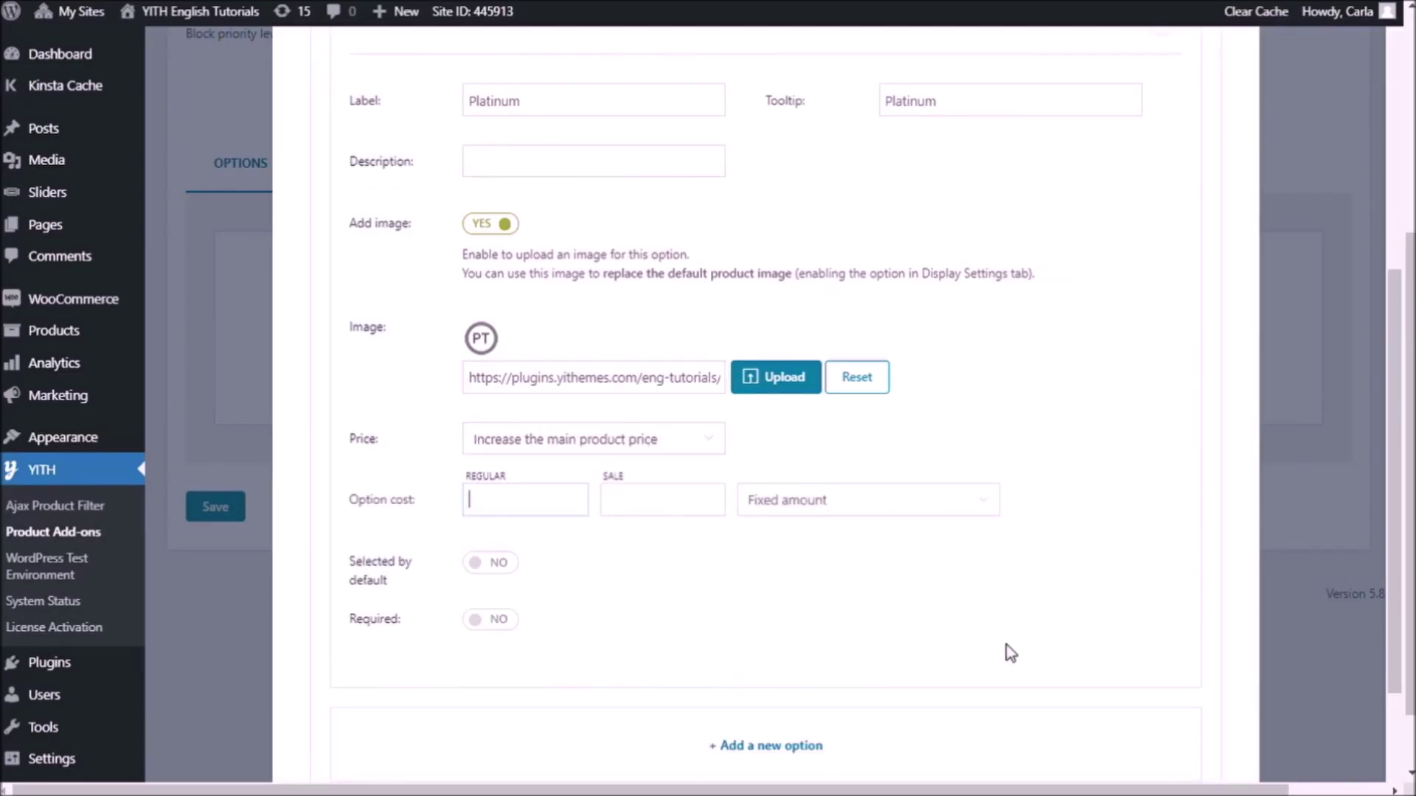
text(100)
scroll(1014, 632, down, 3)
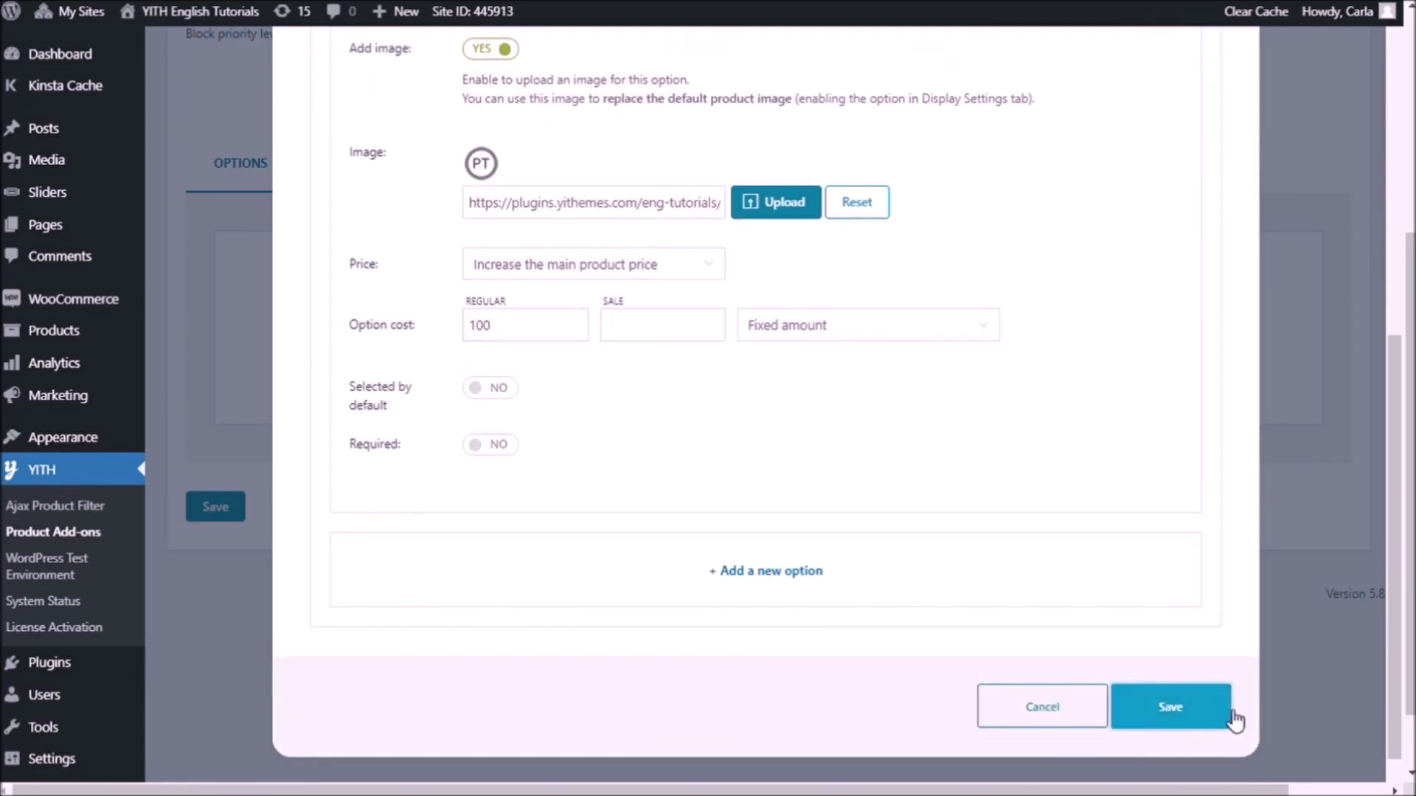
click(1233, 719)
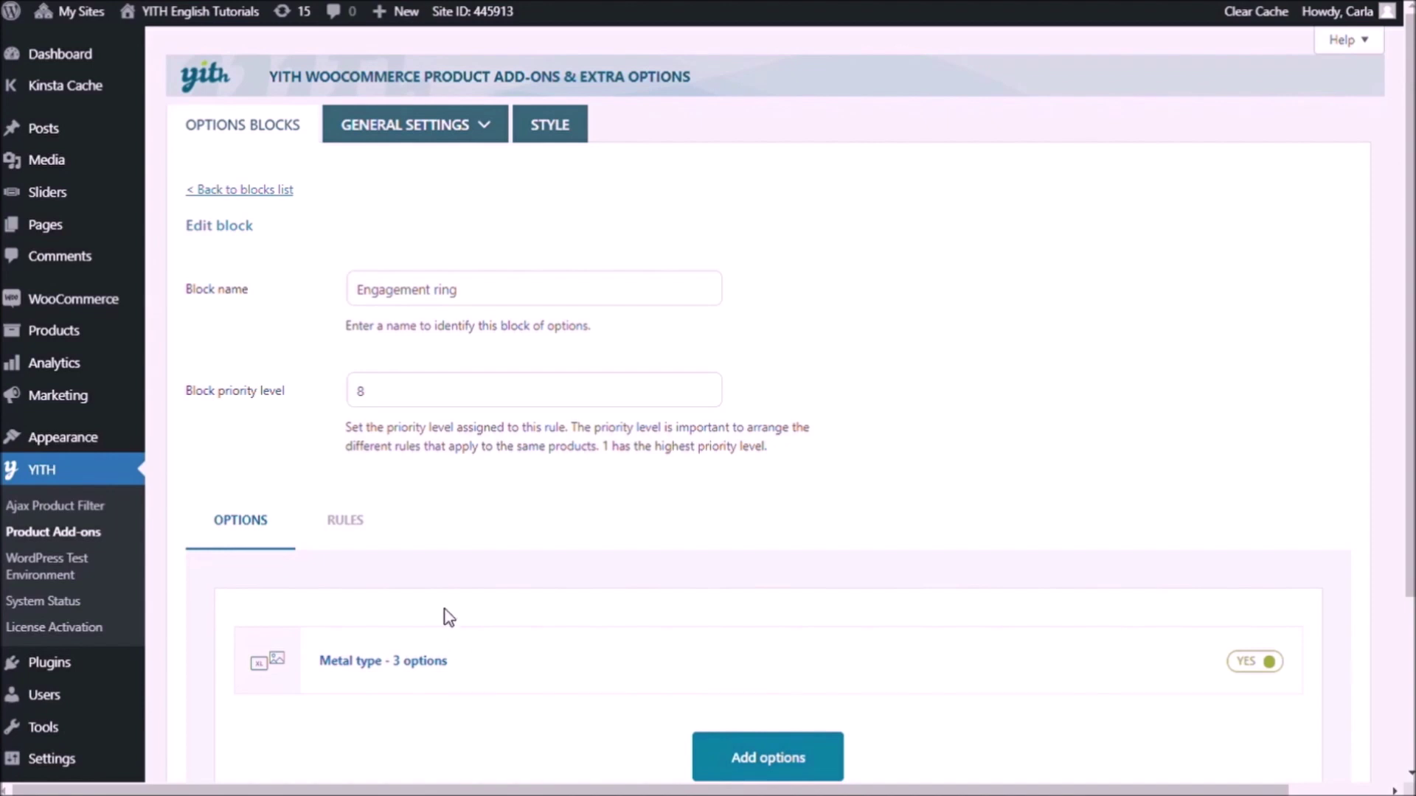
- Restrict the block to specific products, include the "Engagement ring - gold and diamond" product, and save the block
click(379, 539)
scroll(389, 540, down, 5)
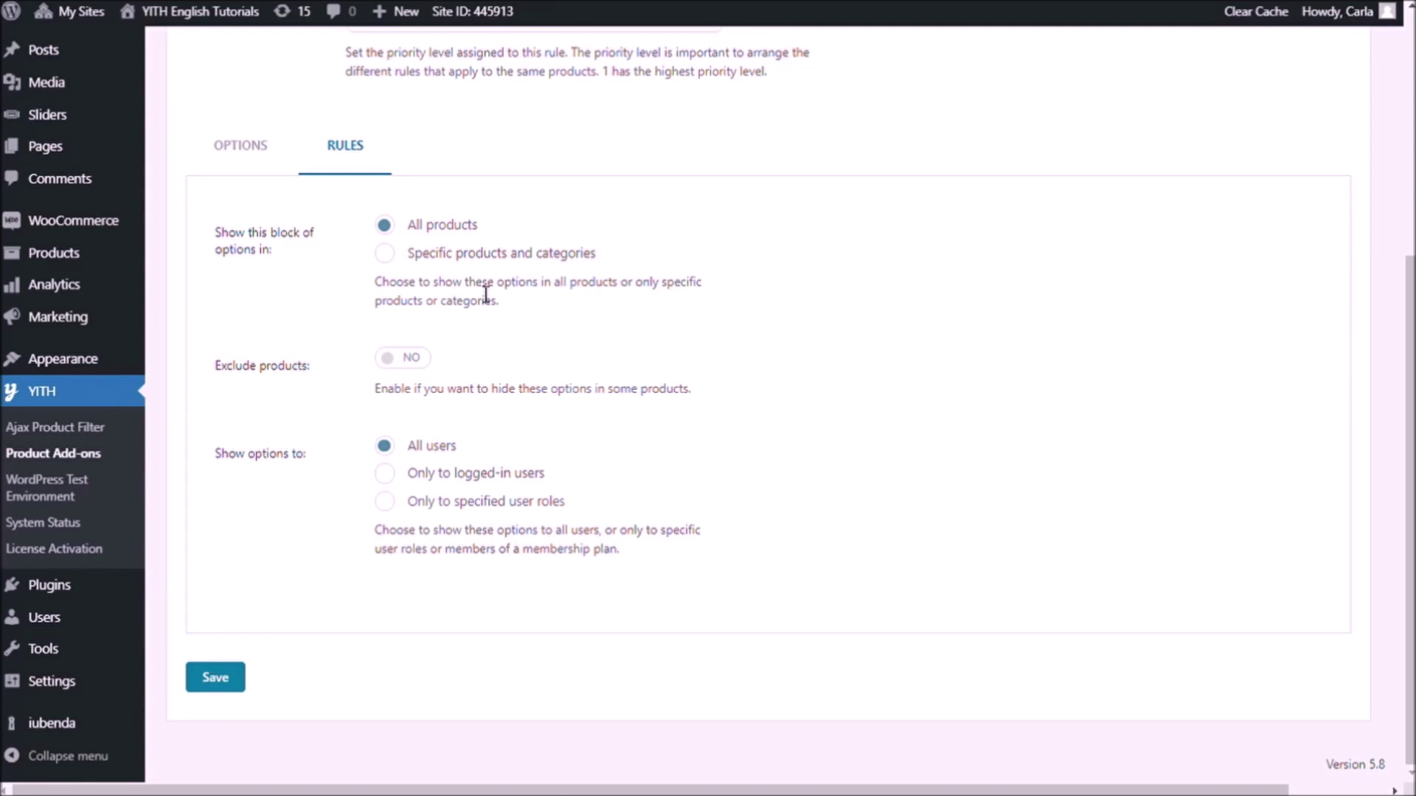
click(387, 255)
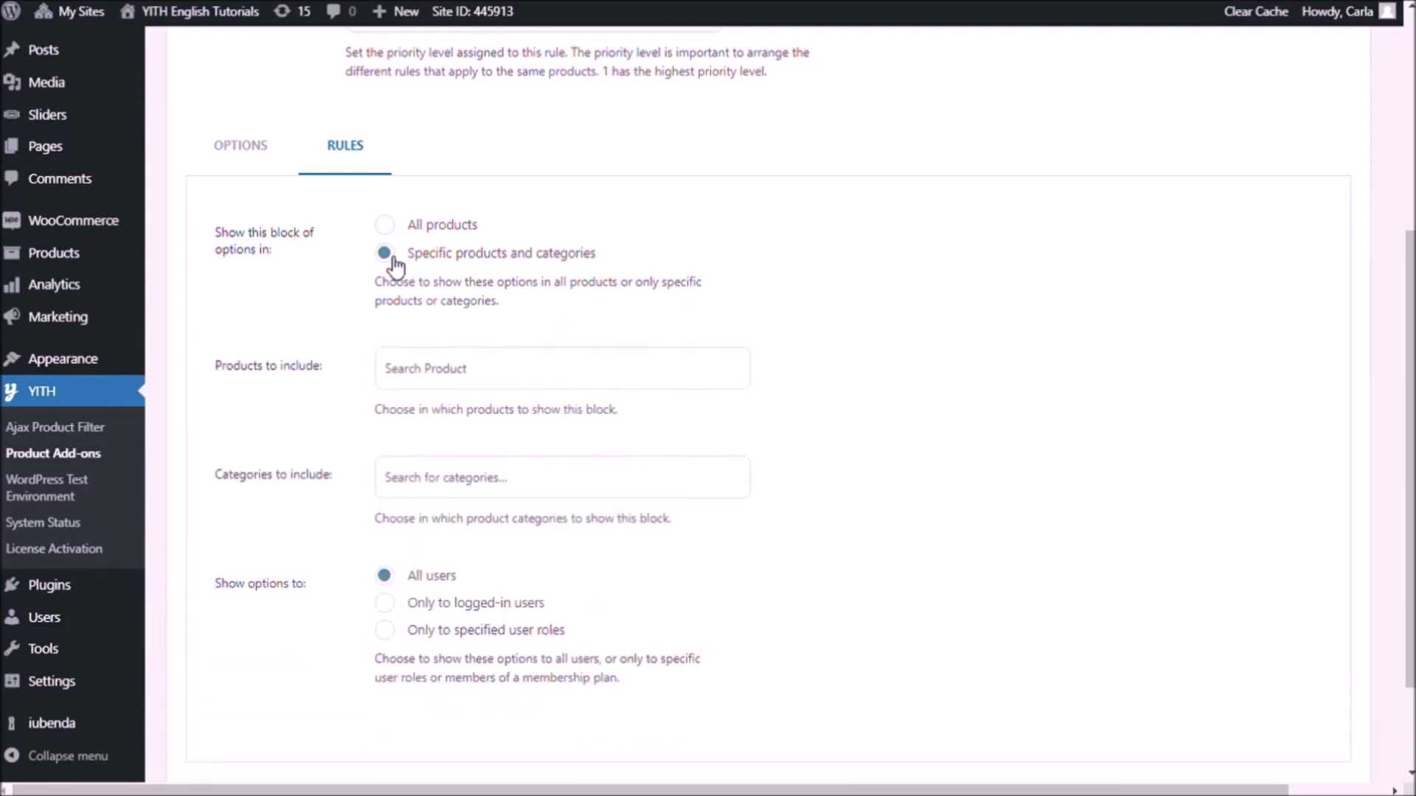
click(502, 385)
text(engage)
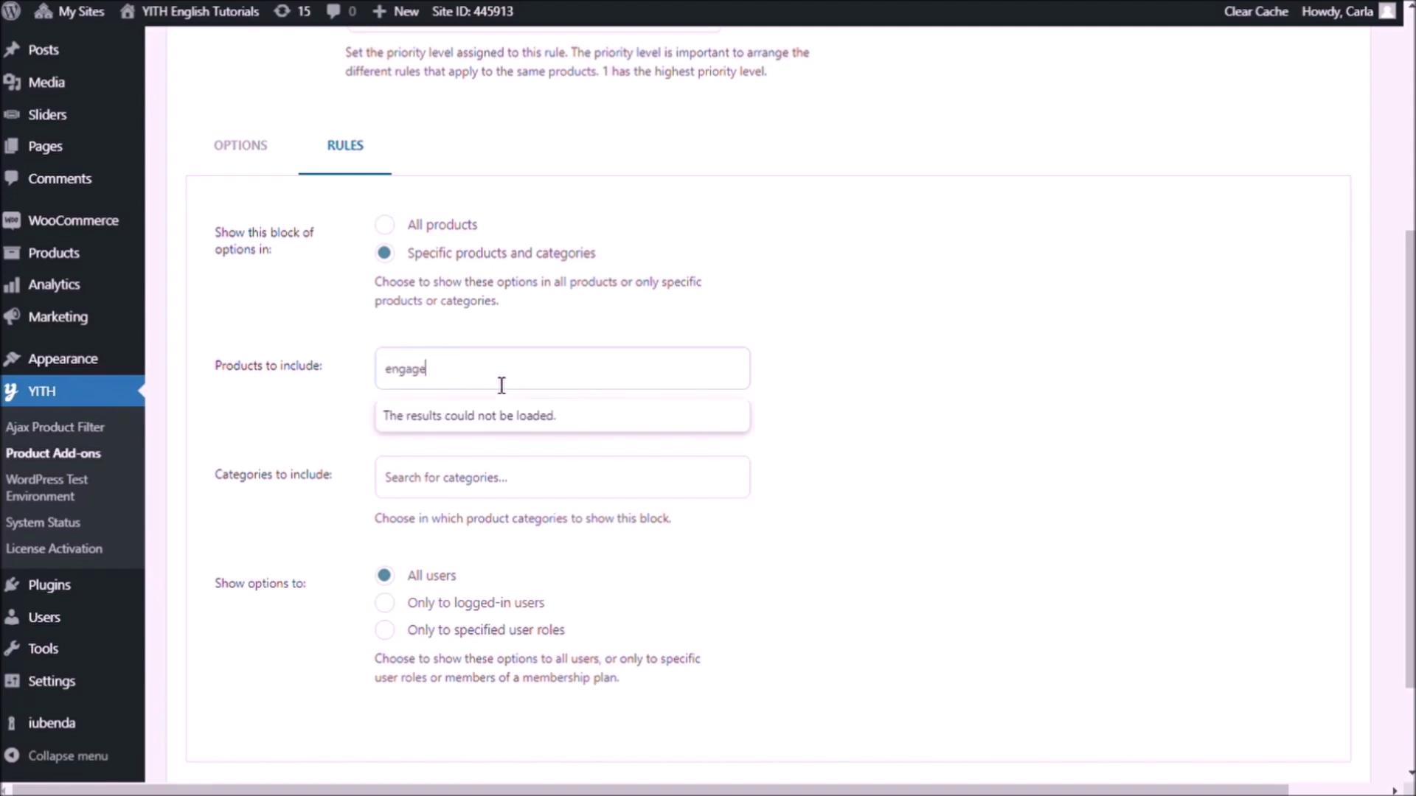
click(505, 416)
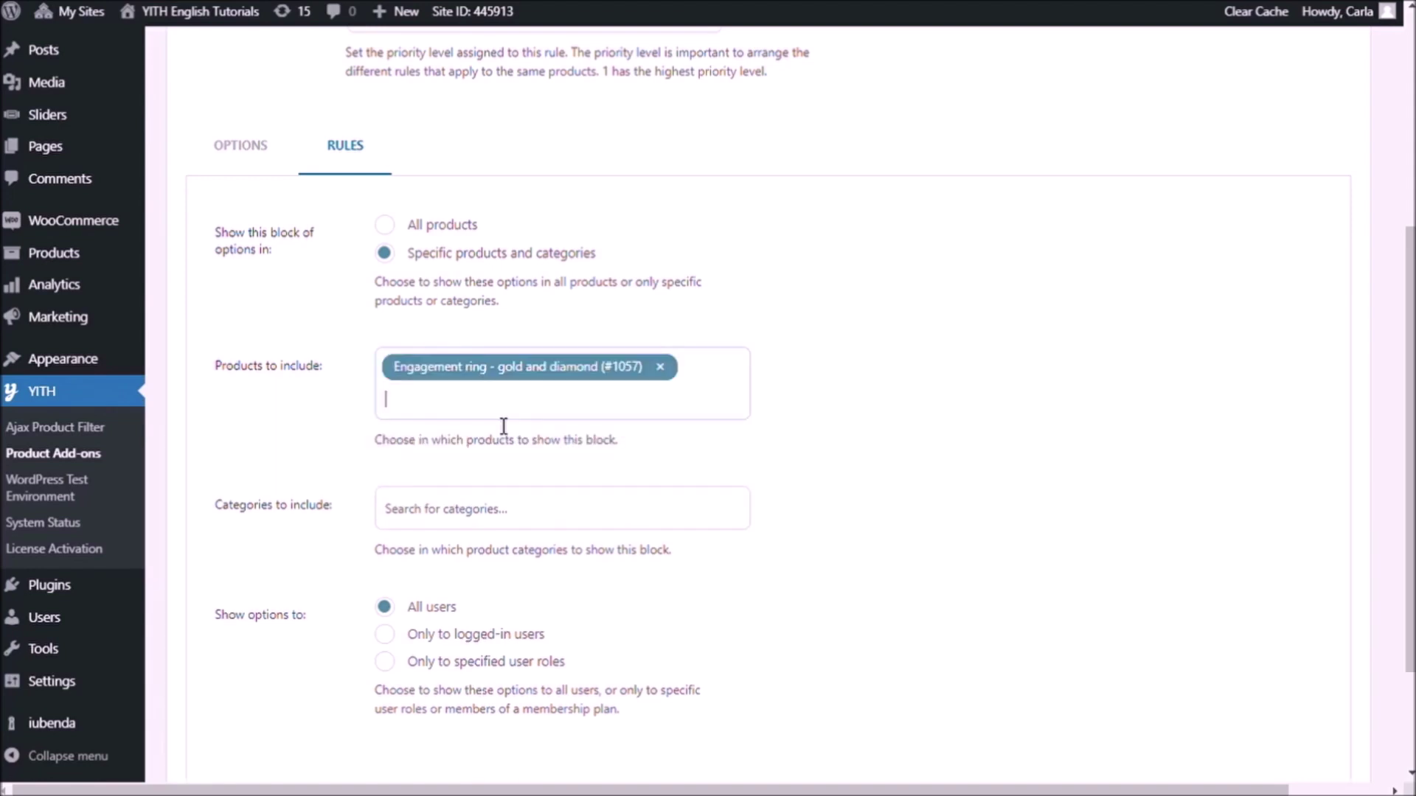
scroll(919, 466, down, 3)
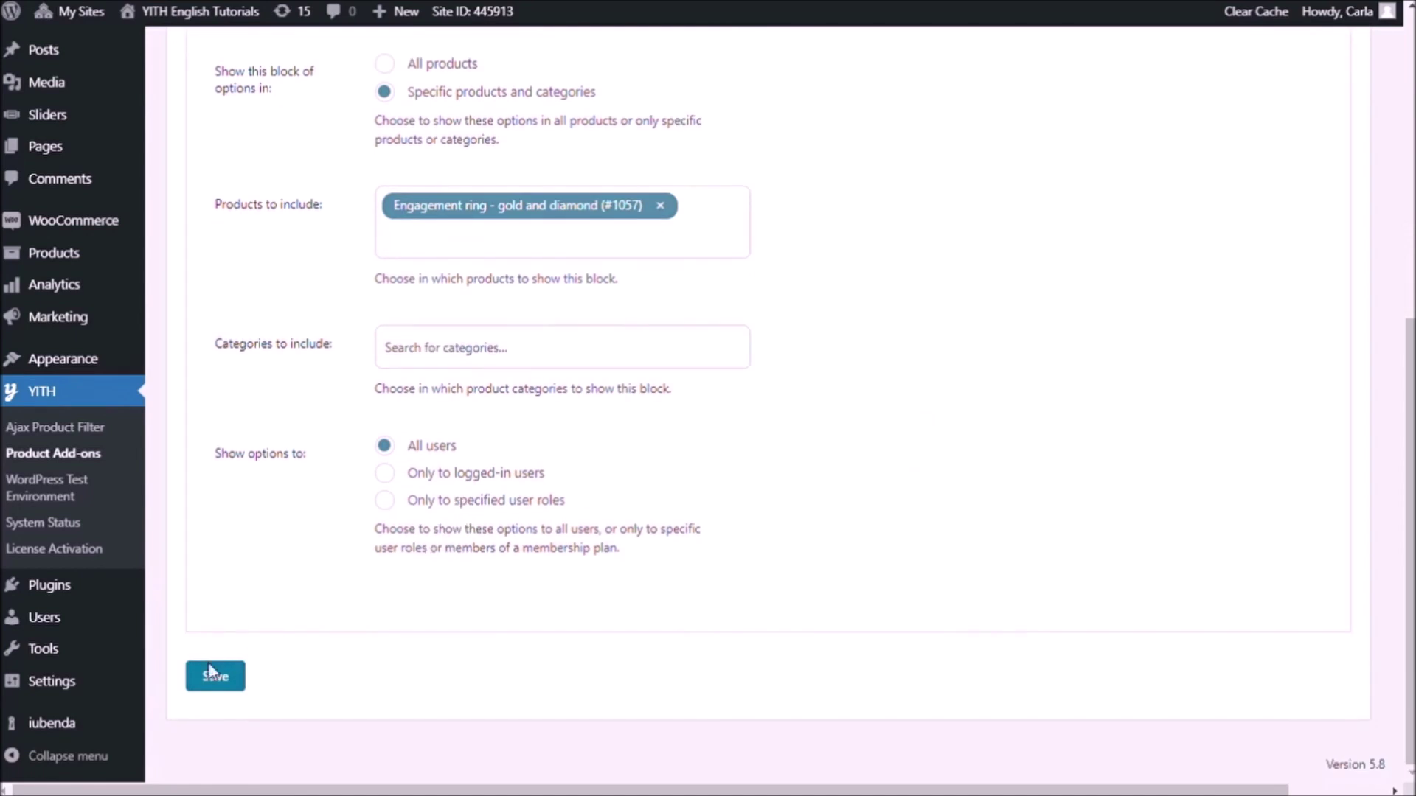
click(207, 682)
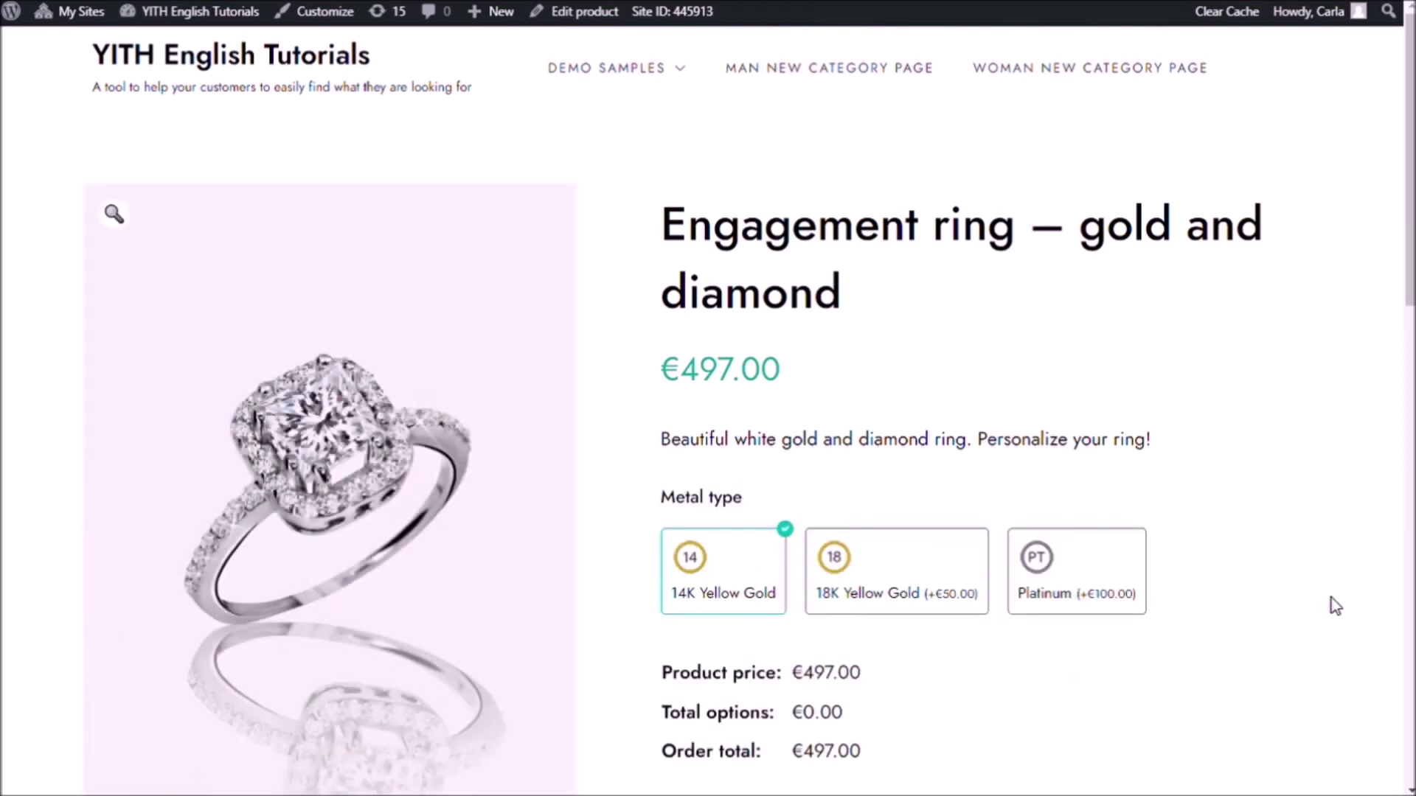
scroll(1333, 597, down, 2)
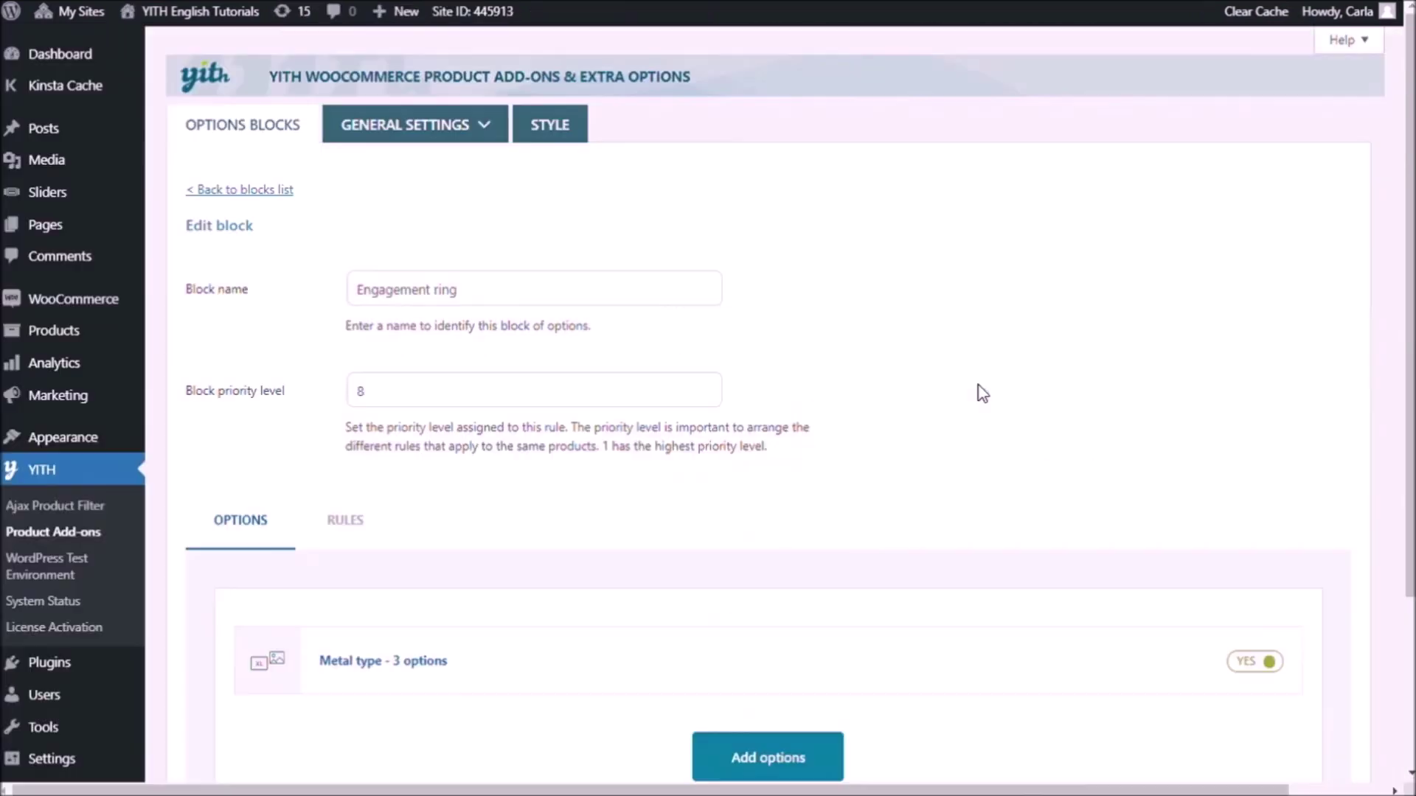
- Enable hiding of the options labels in the display settings of the Metal type option set
click(384, 662)
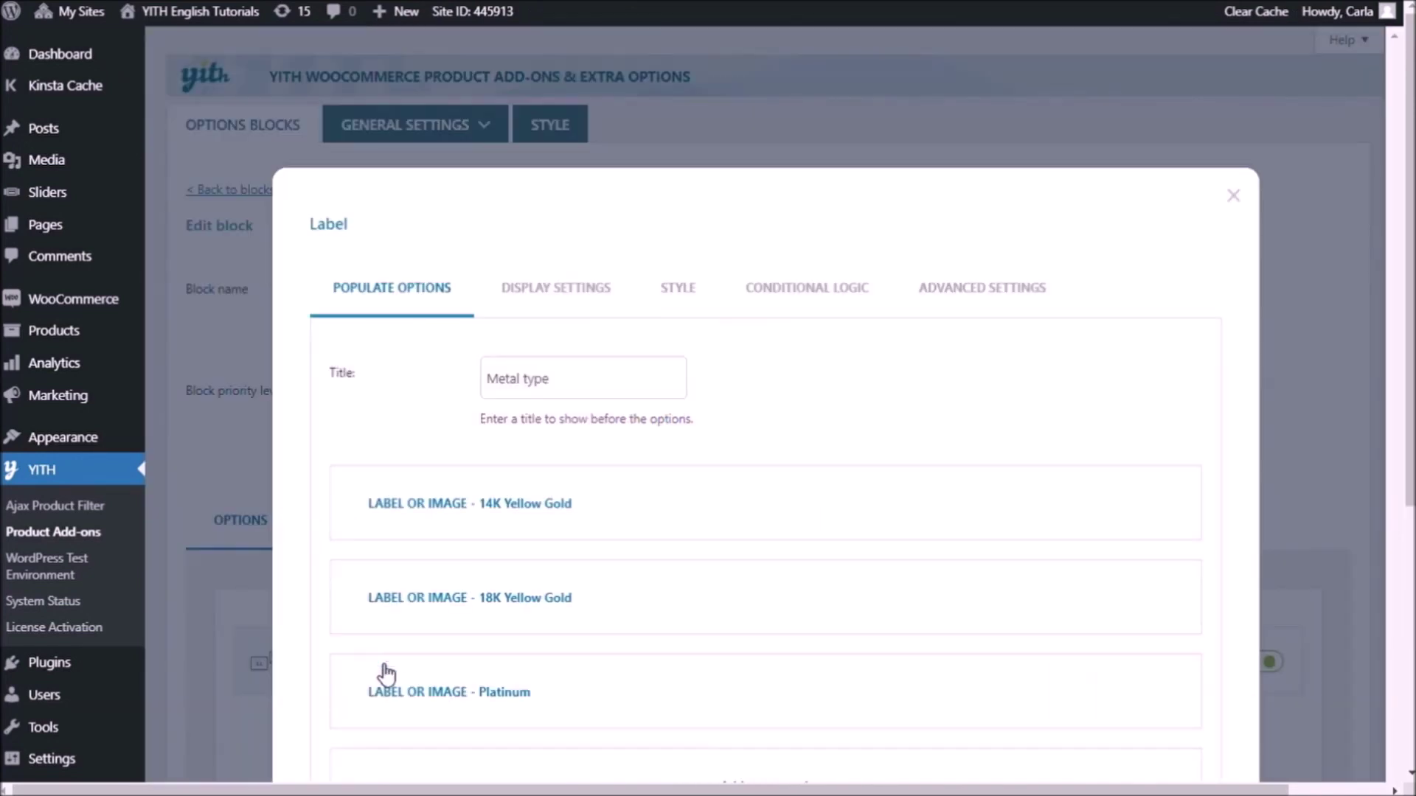
click(547, 299)
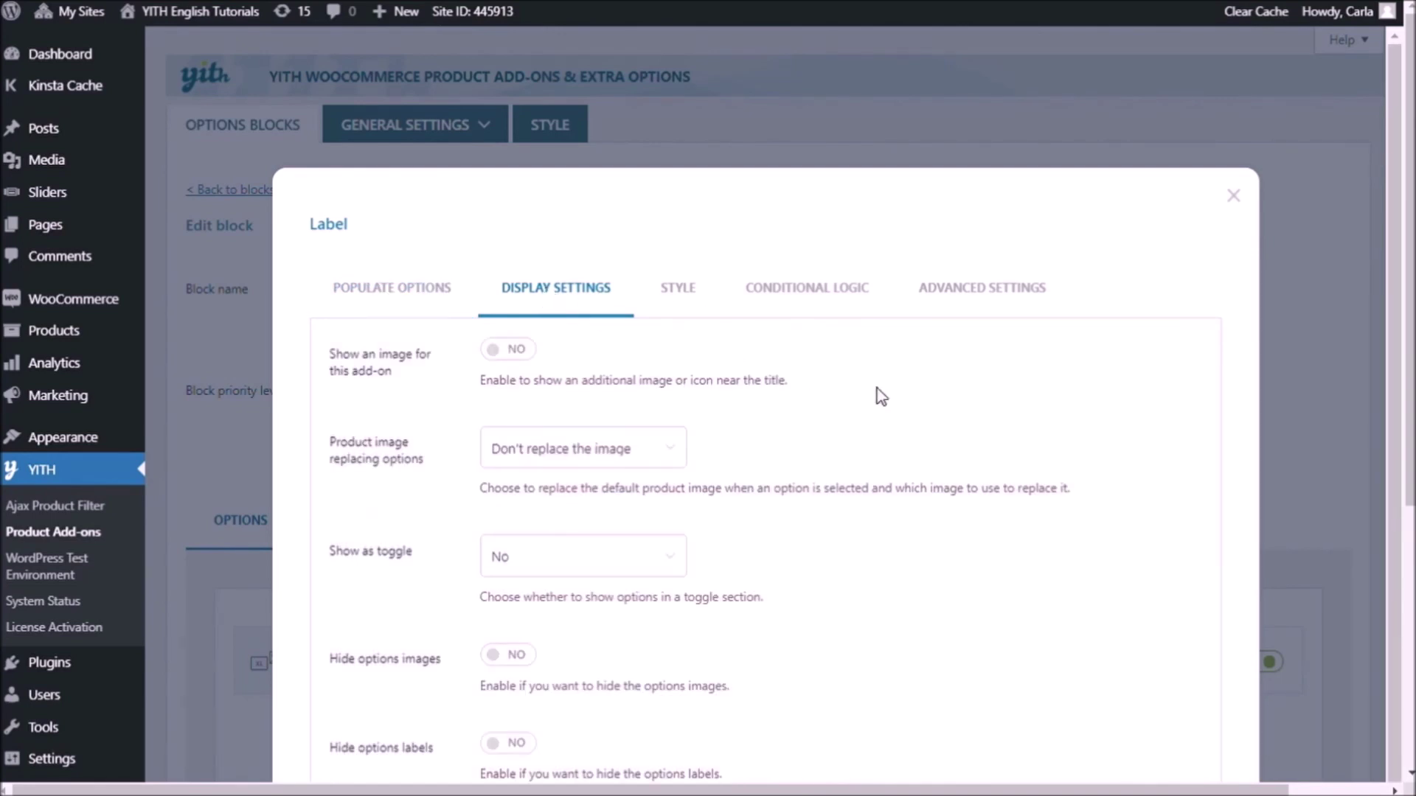
scroll(976, 420, down, 3)
scroll(977, 426, down, 2)
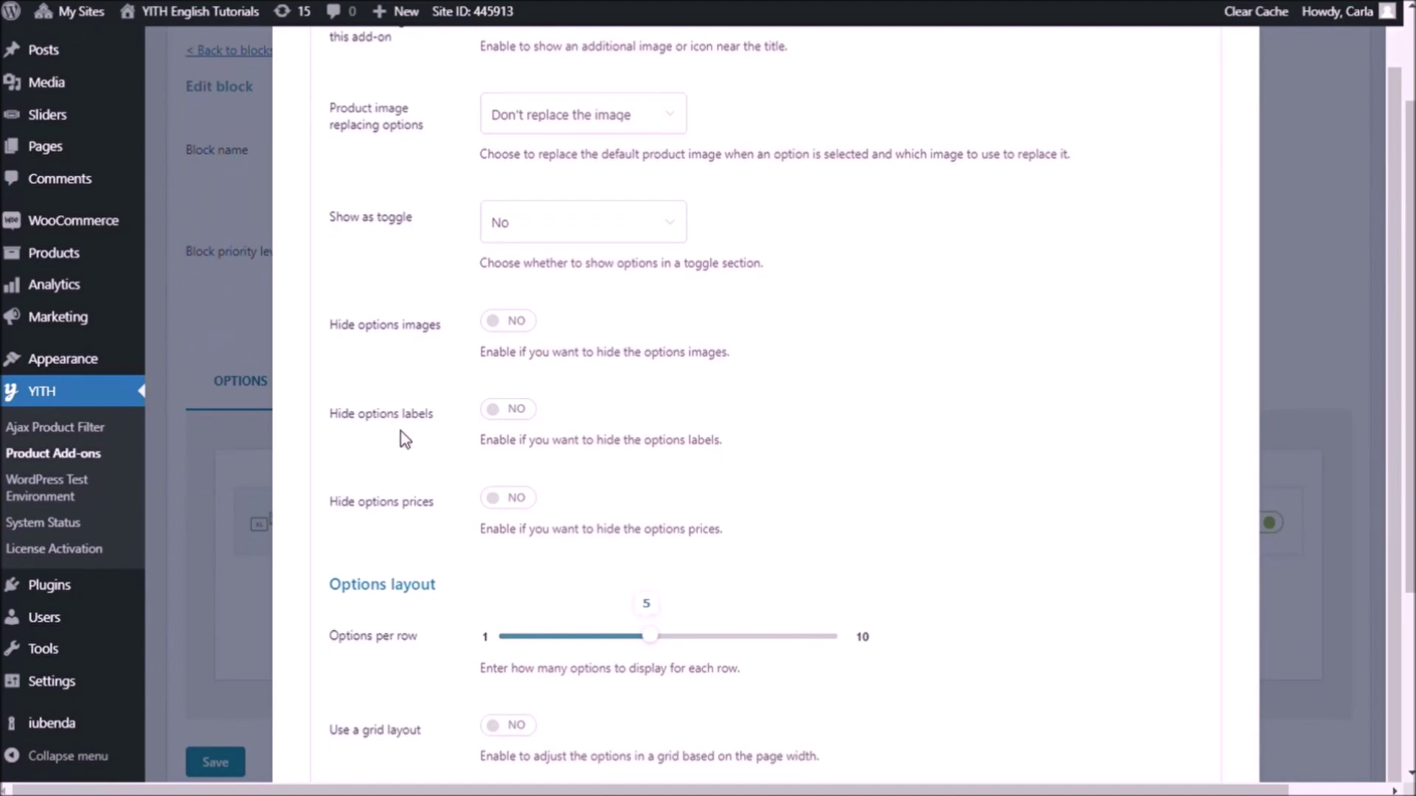
click(516, 410)
scroll(814, 424, up, 3)
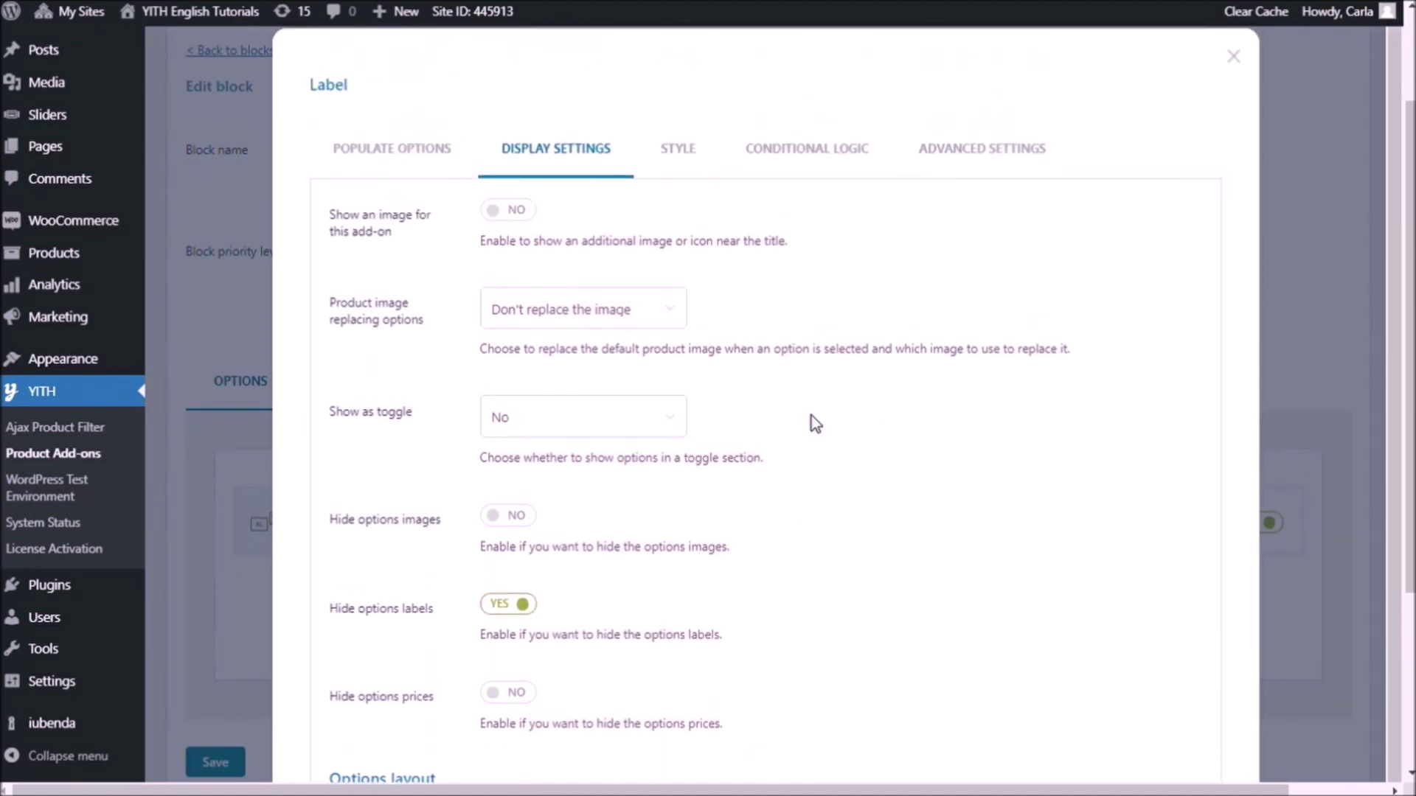
- Style the Metal type set with Center content alignment and label position Outside borders, and save the set and the block
click(692, 157)
scroll(692, 163, up, 2)
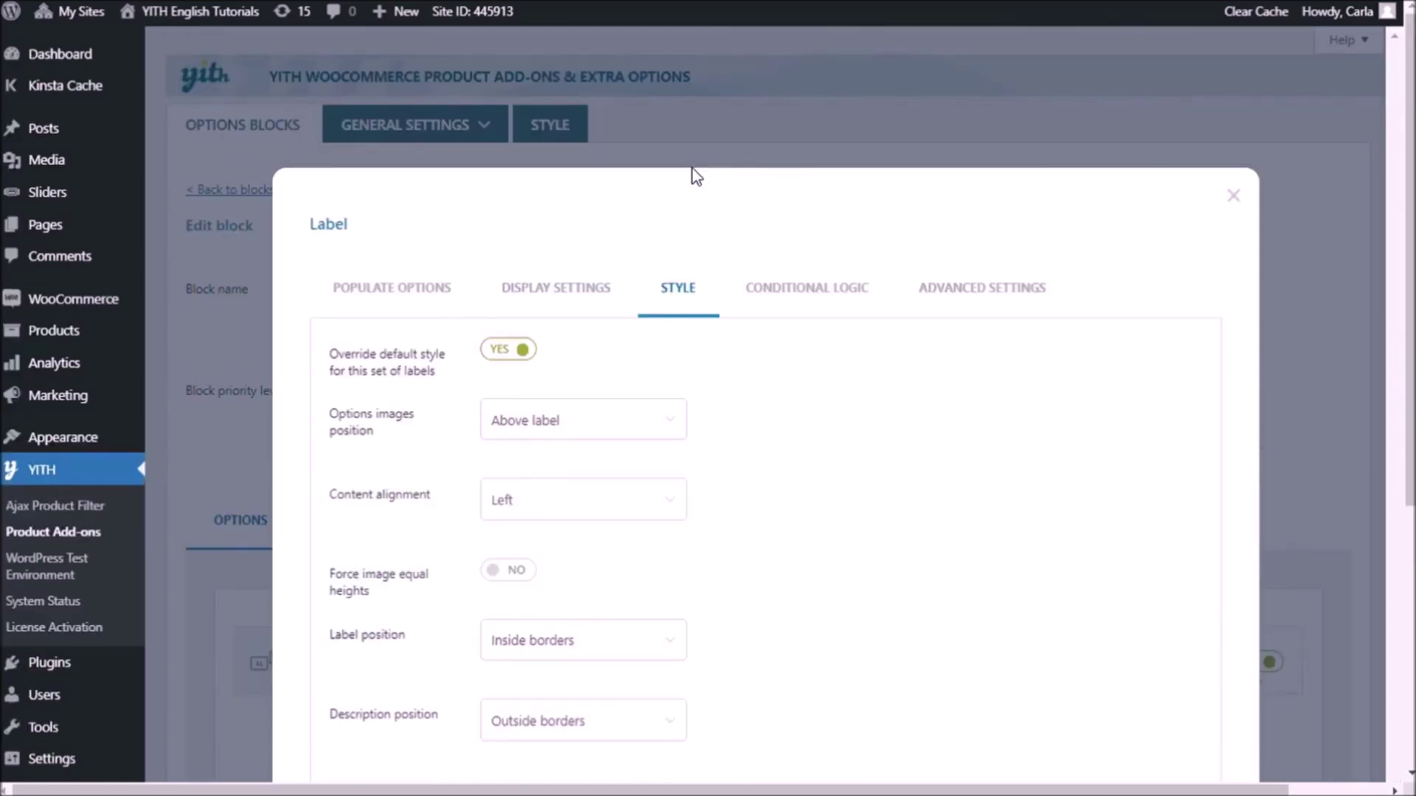
scroll(762, 469, down, 1)
scroll(762, 469, down, 2)
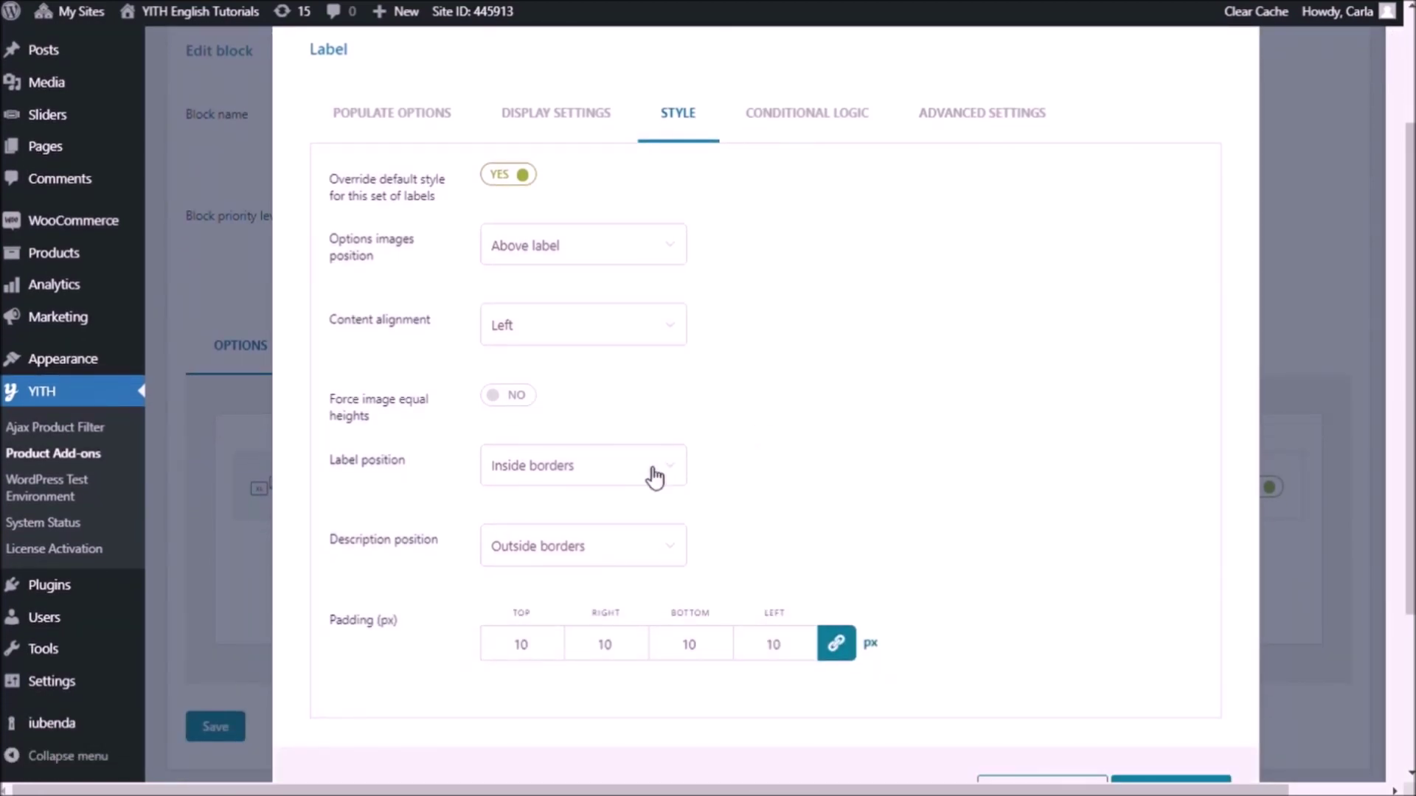
click(609, 522)
click(603, 384)
scroll(738, 383, down, 3)
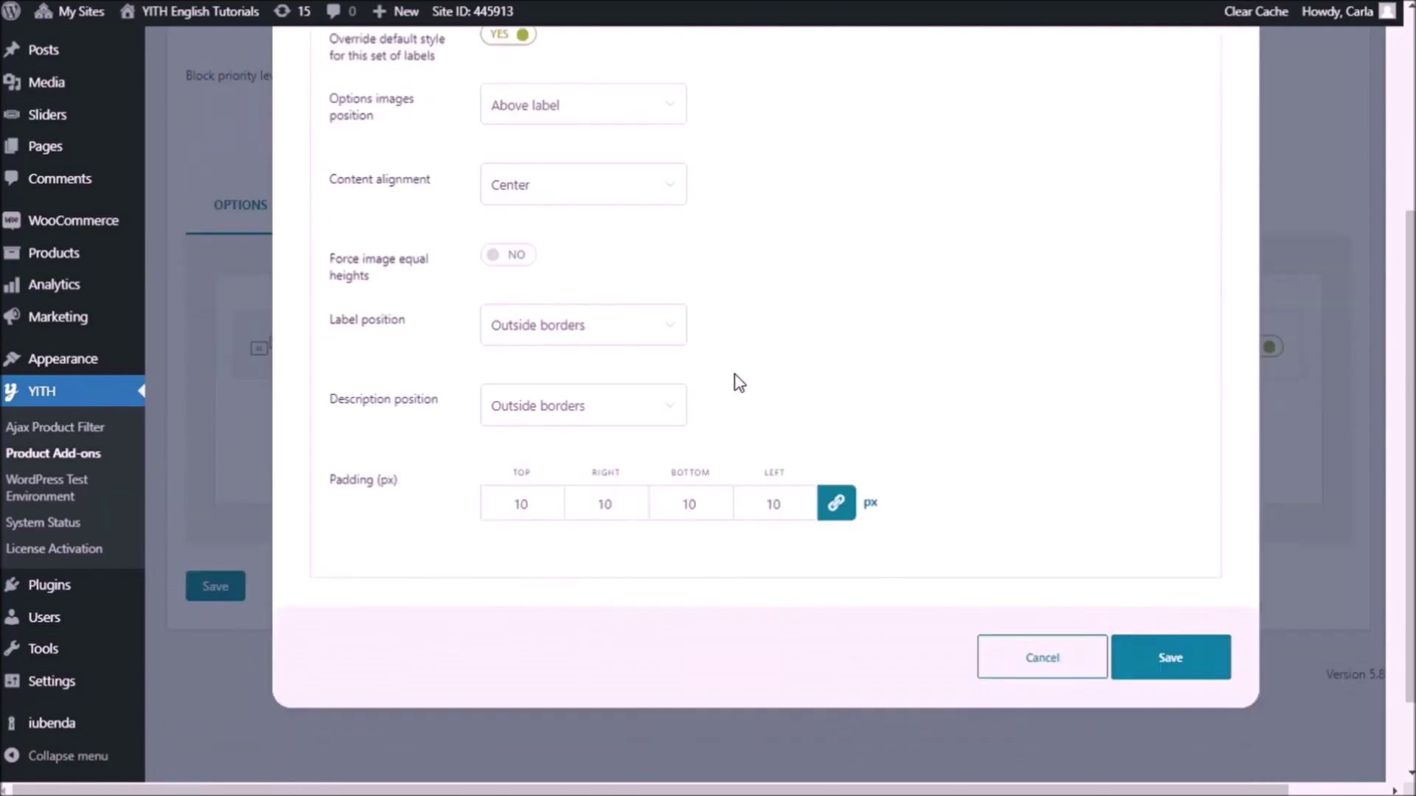
click(1166, 561)
scroll(472, 605, down, 3)
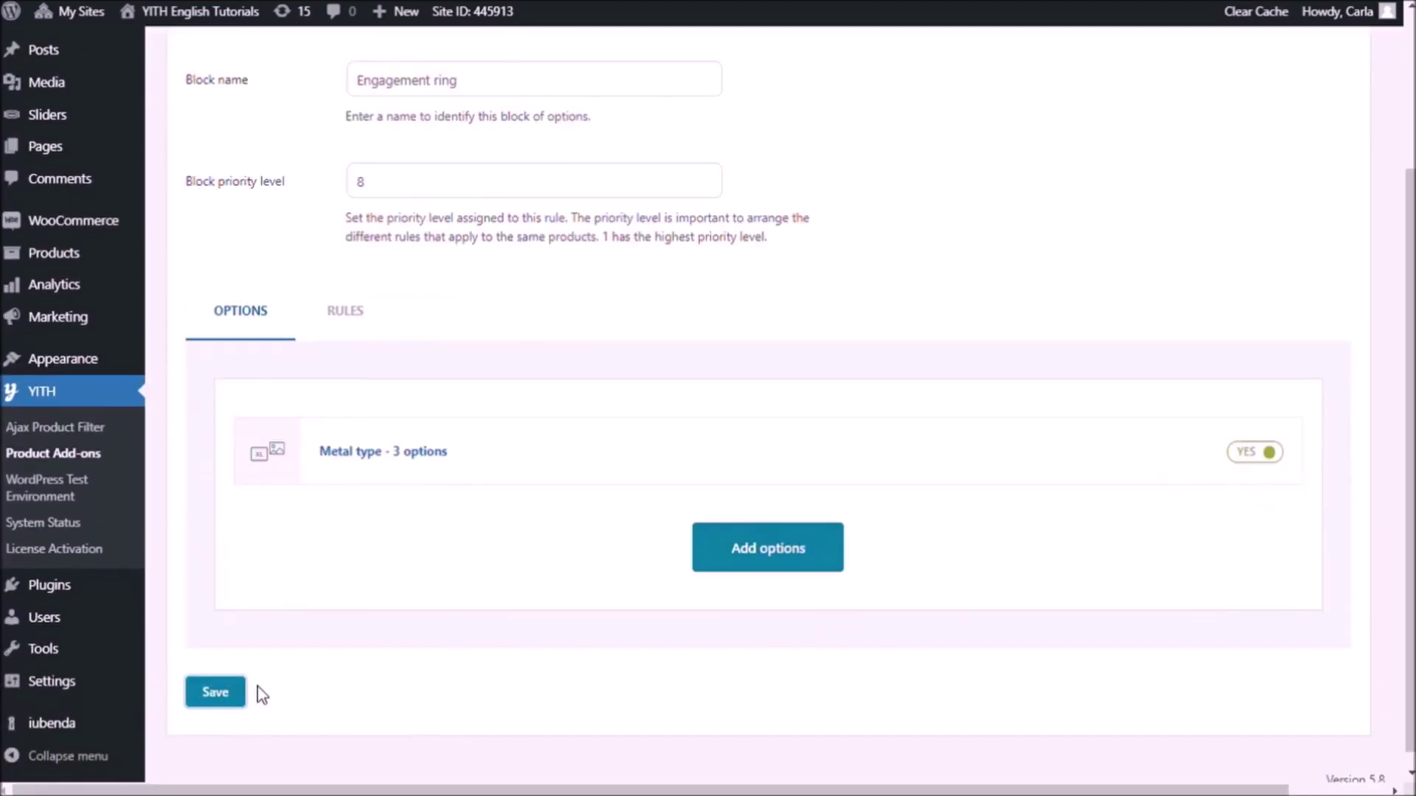
click(242, 689)
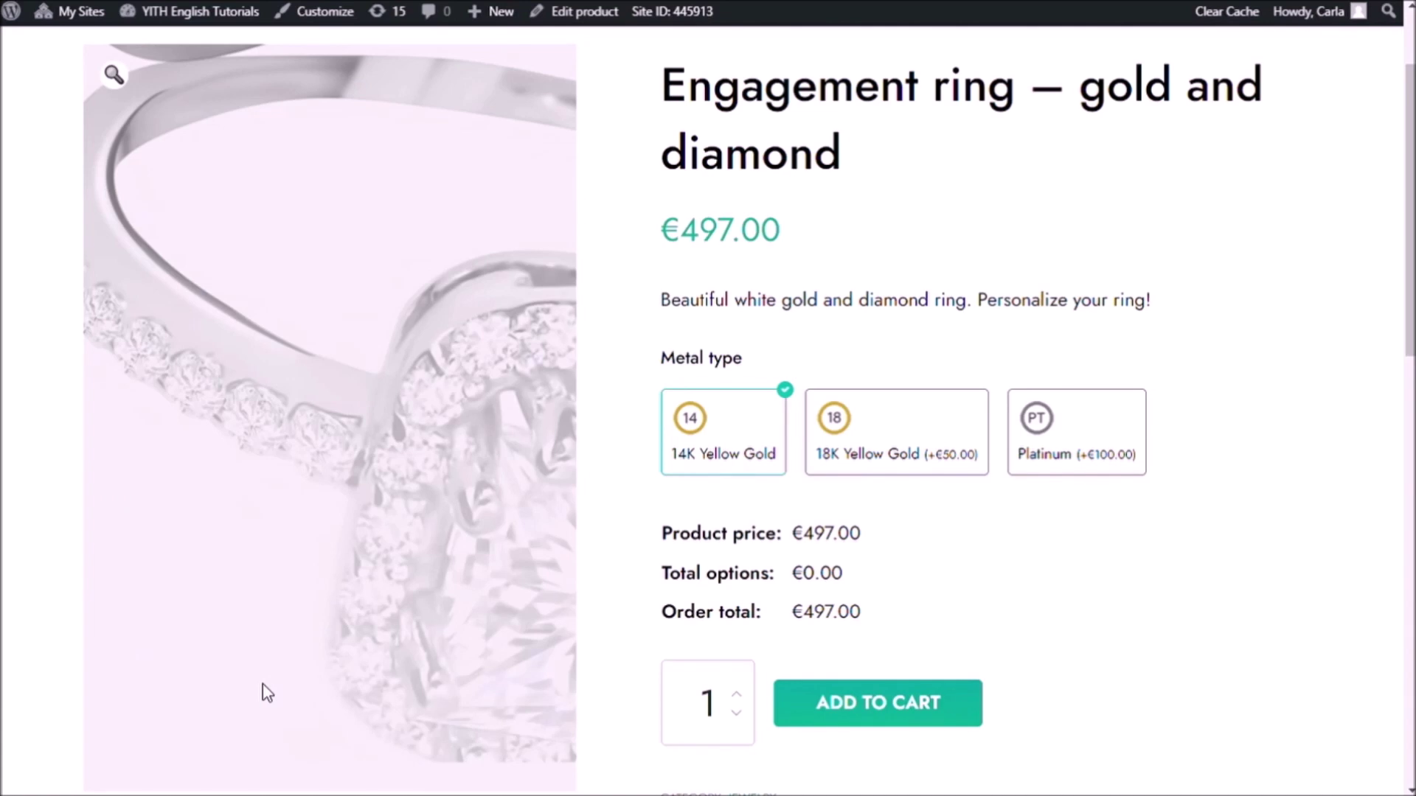
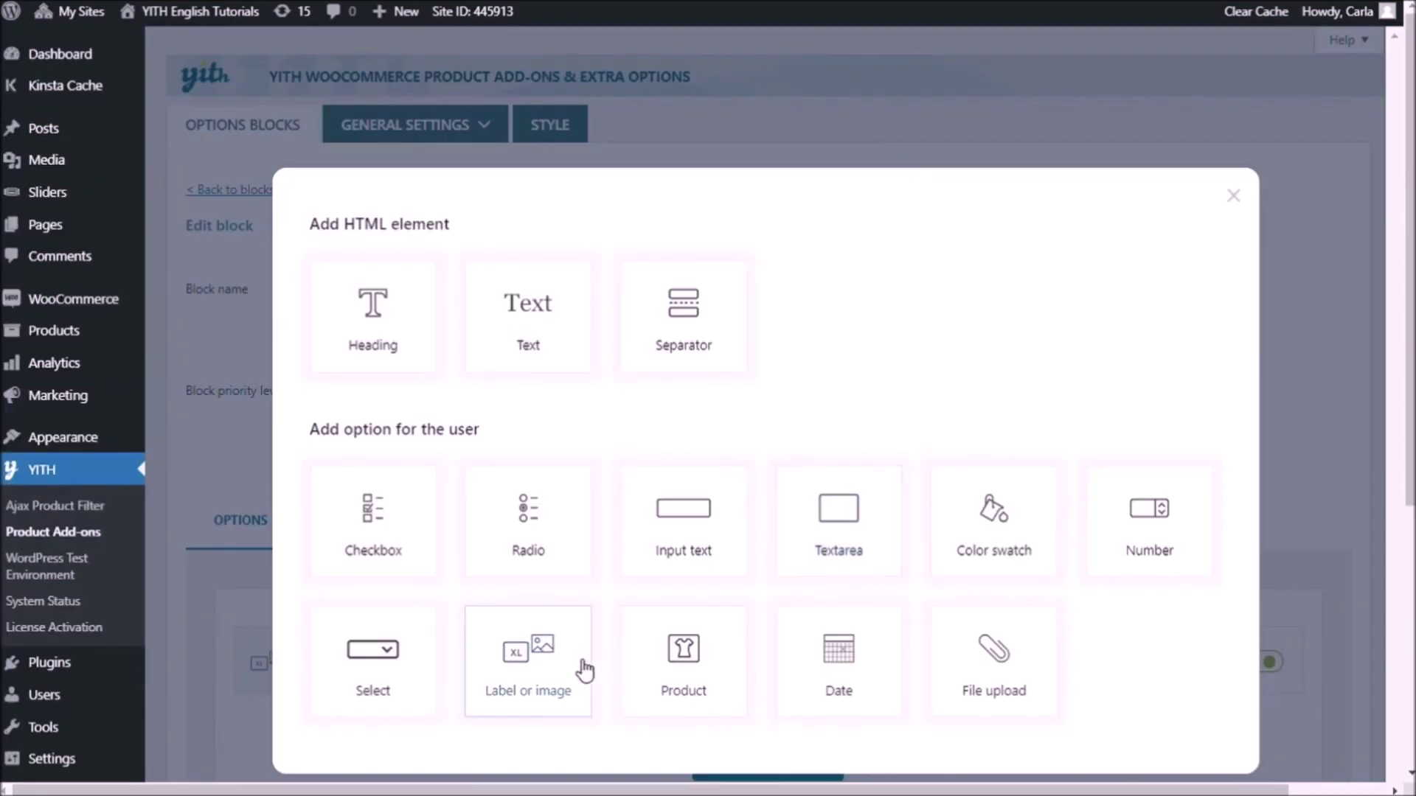
- Add a new Label or image option set titled "Diamond shape" to the block
click(569, 673)
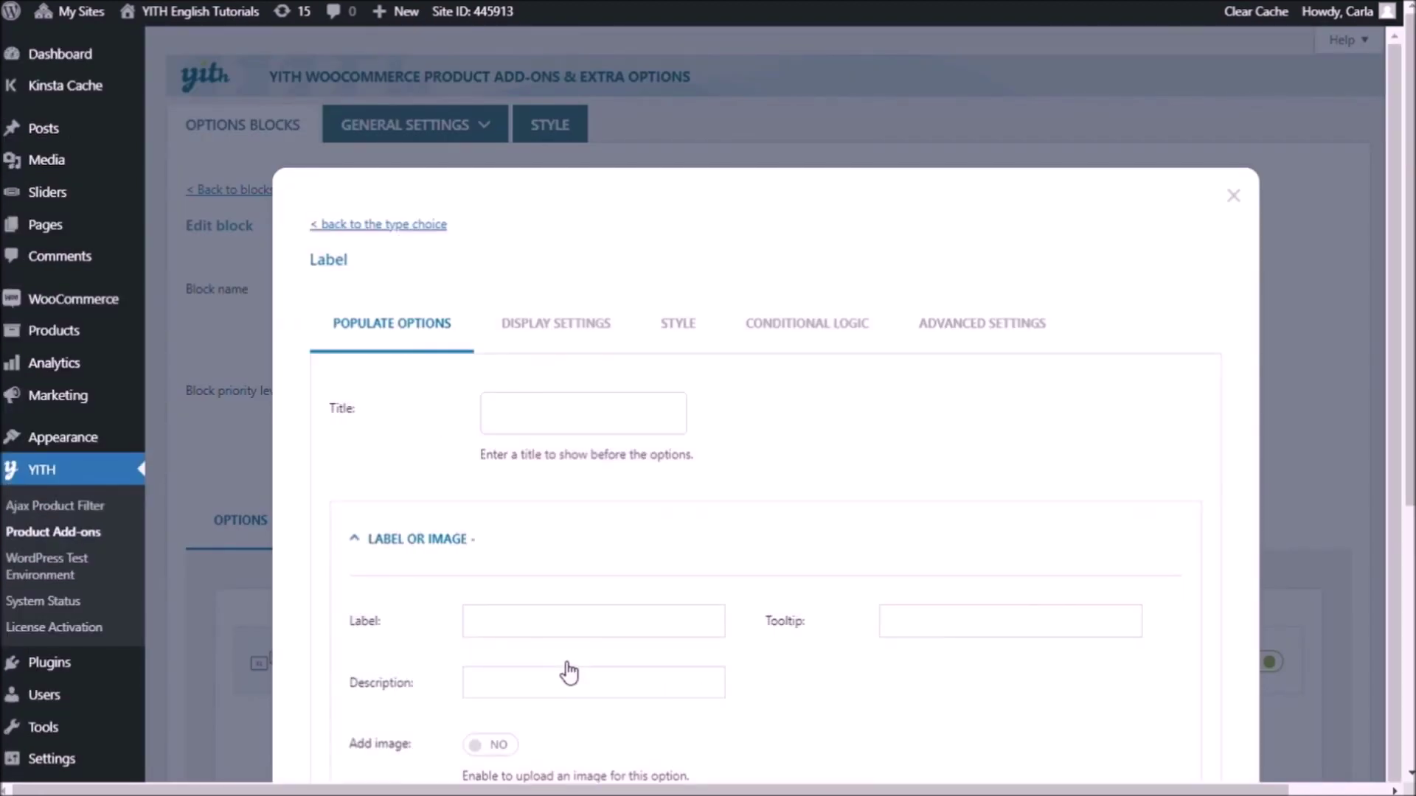
scroll(830, 462, down, 3)
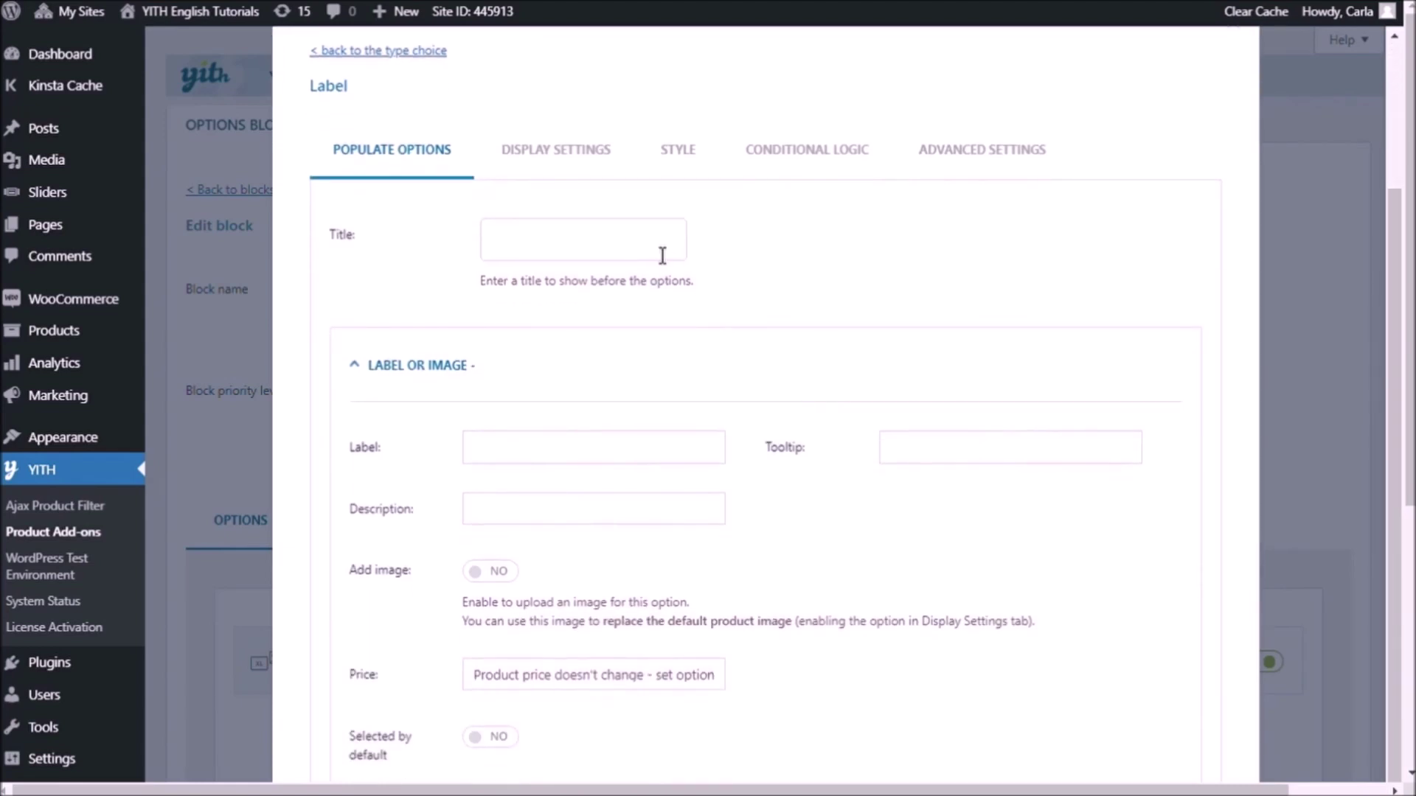
text(Diamond shape)
- Set up the first diamond shape option as "Round" with the image round-1.png, selected by default
scroll(662, 255, down, 1)
scroll(922, 280, down, 4)
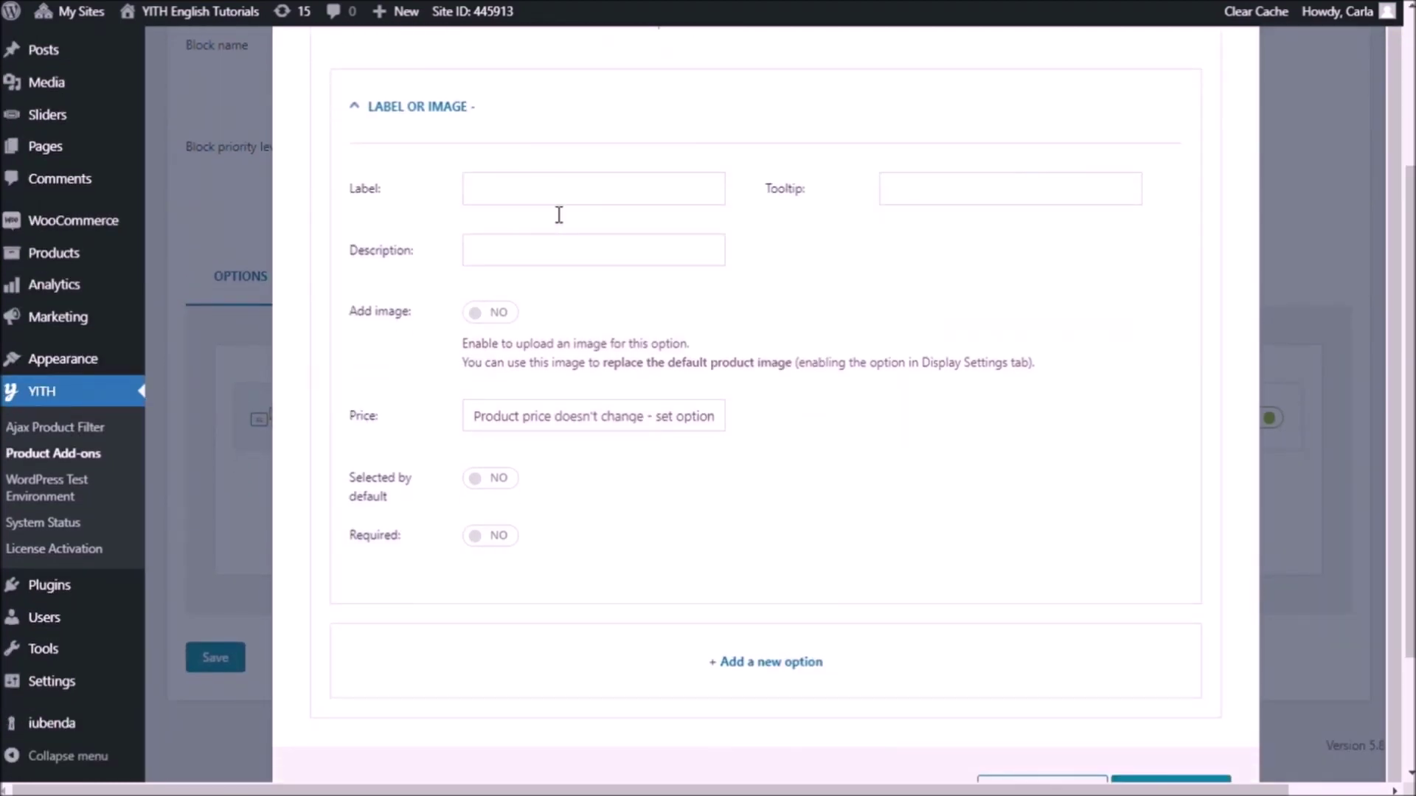
text(Round)
click(508, 313)
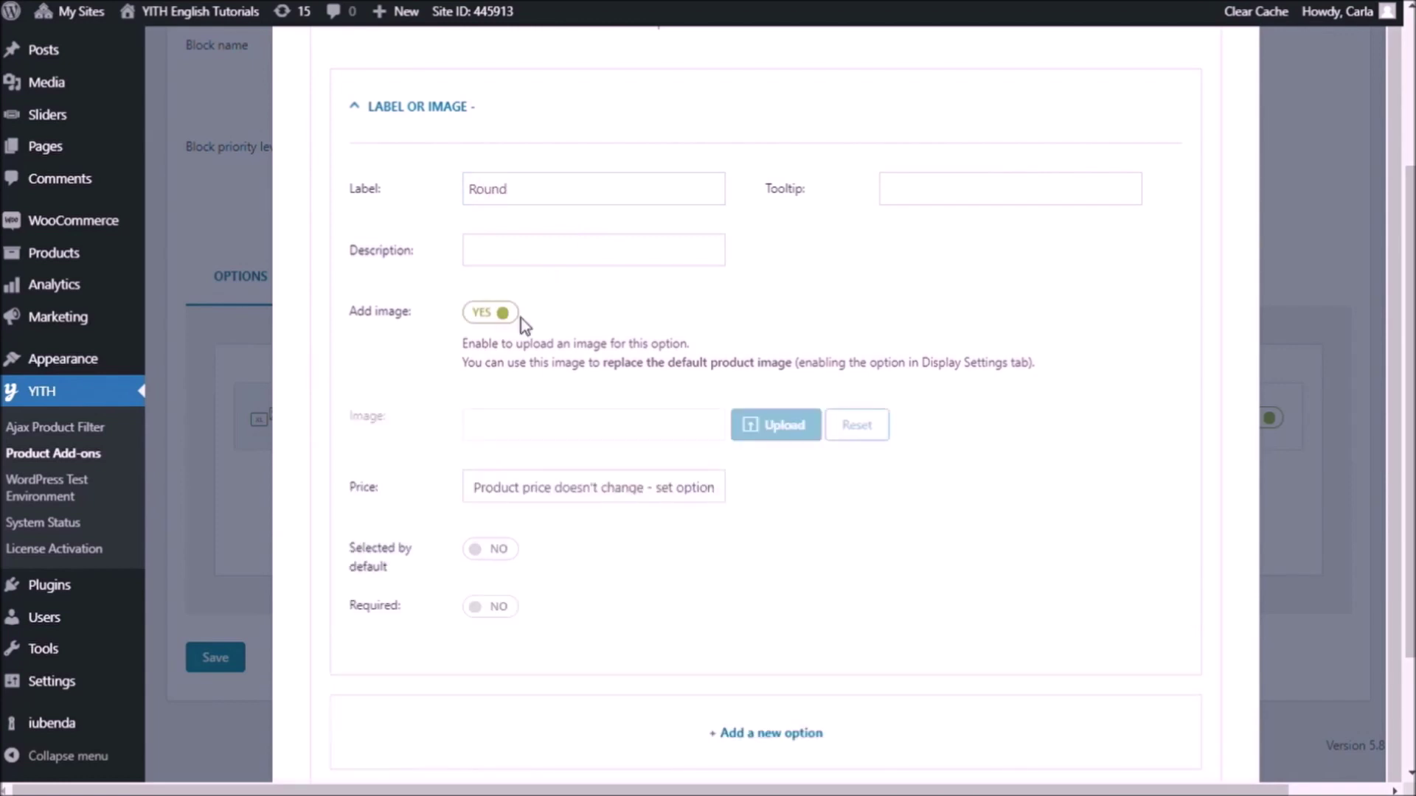
click(803, 432)
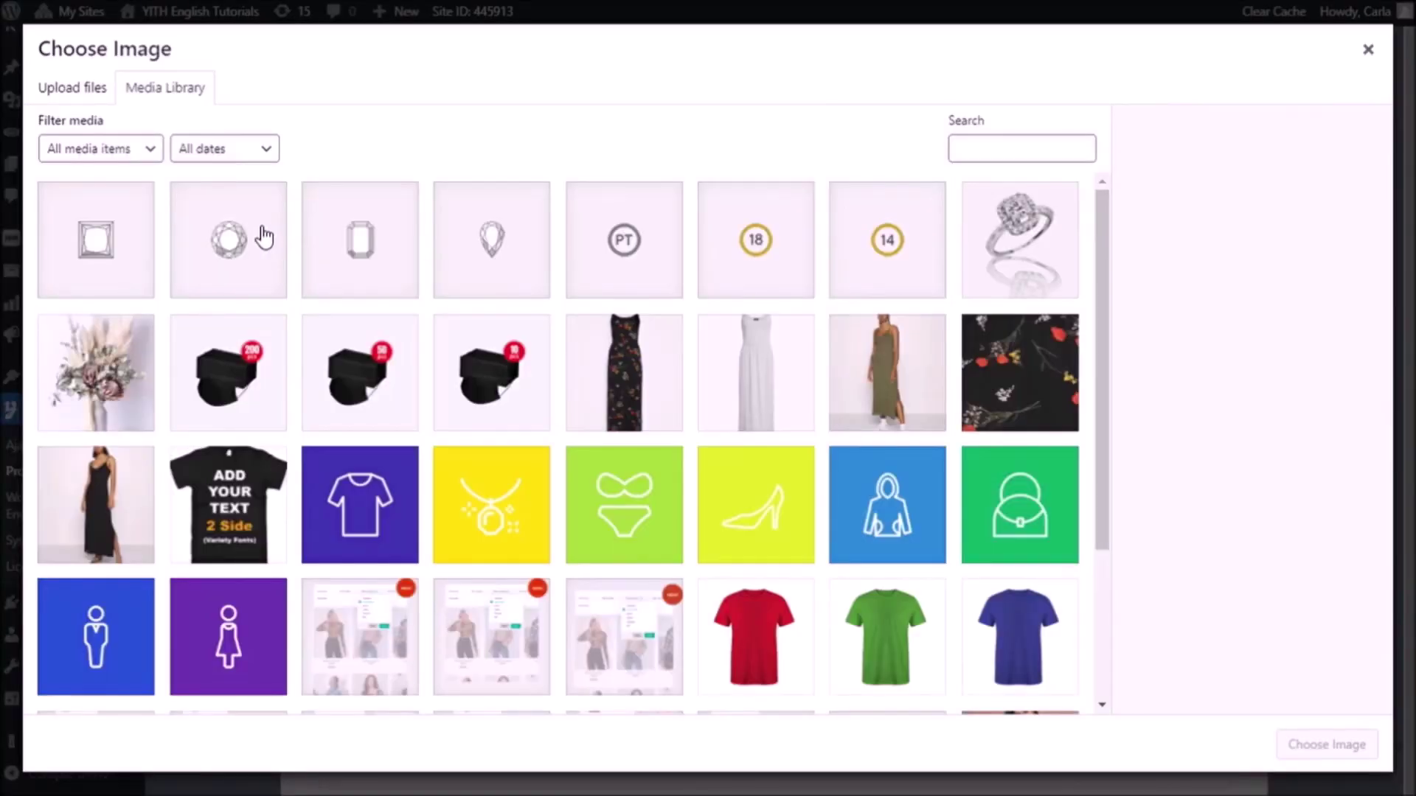
click(198, 239)
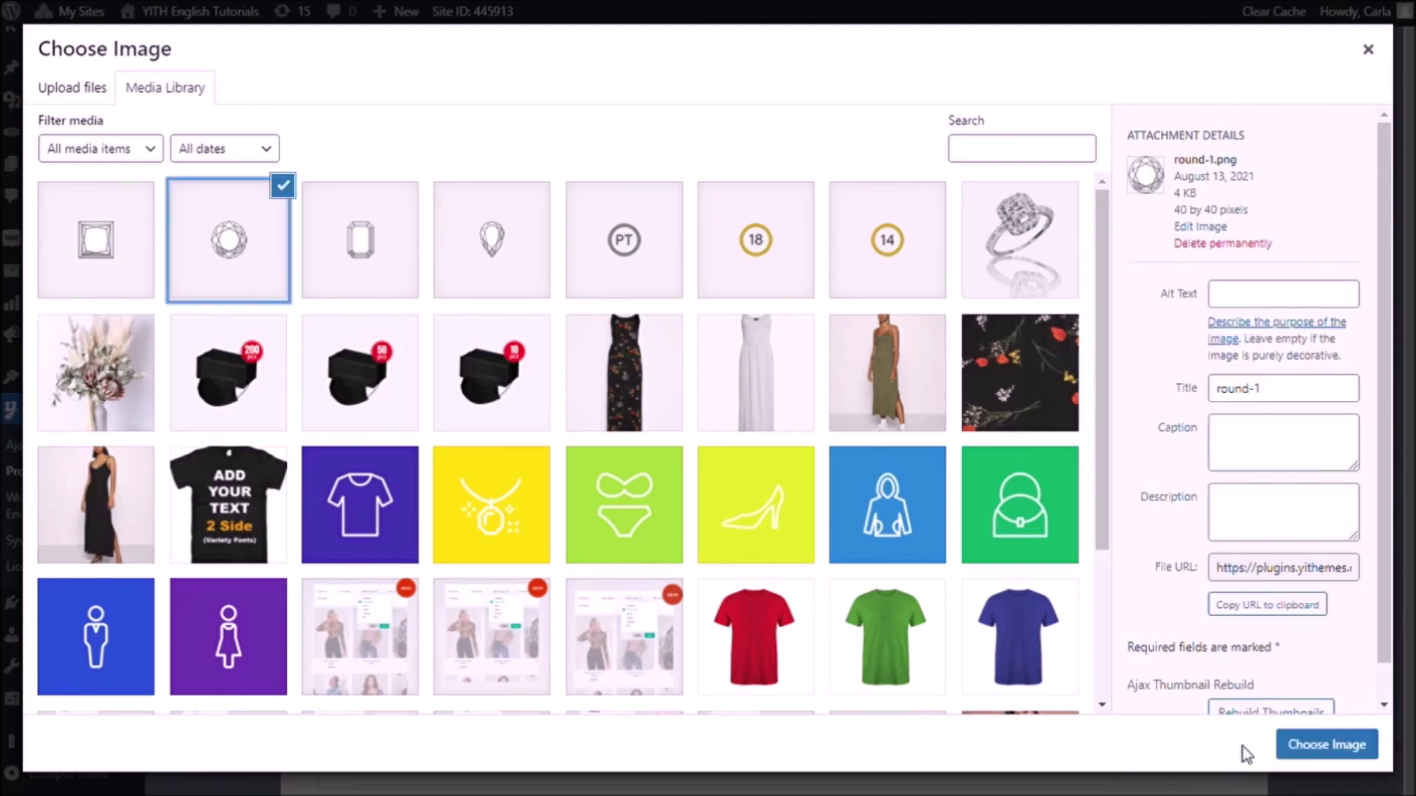
click(1320, 744)
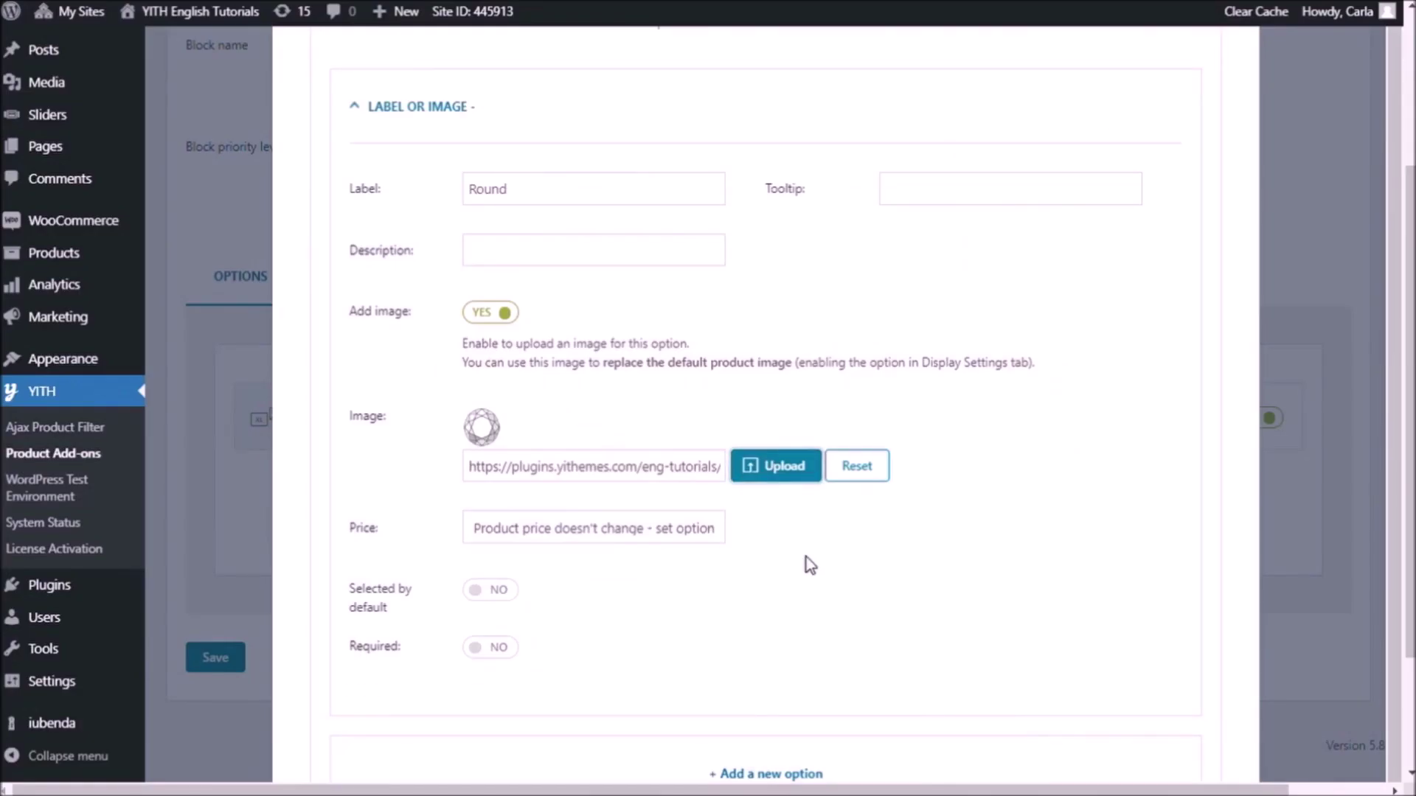
scroll(806, 556, down, 1)
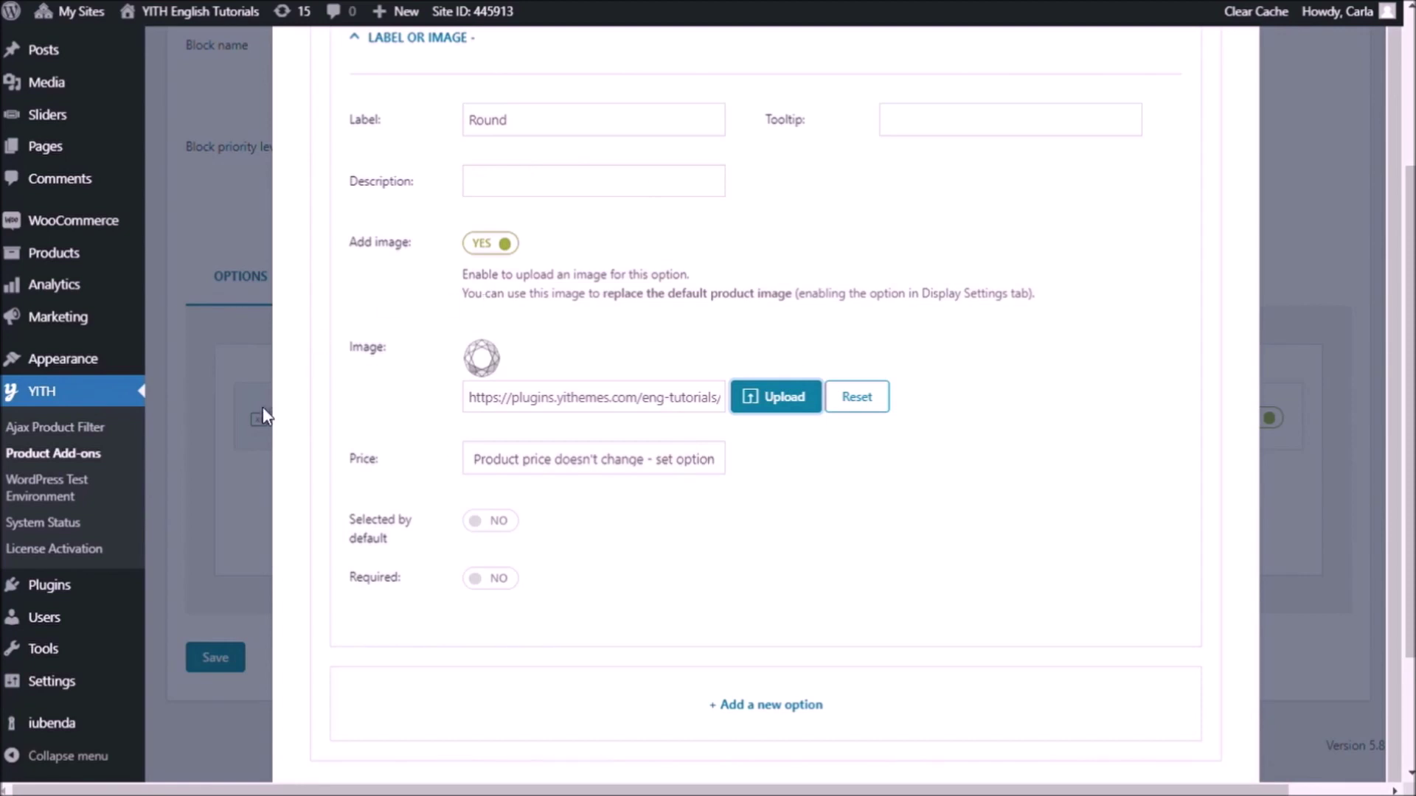
click(506, 537)
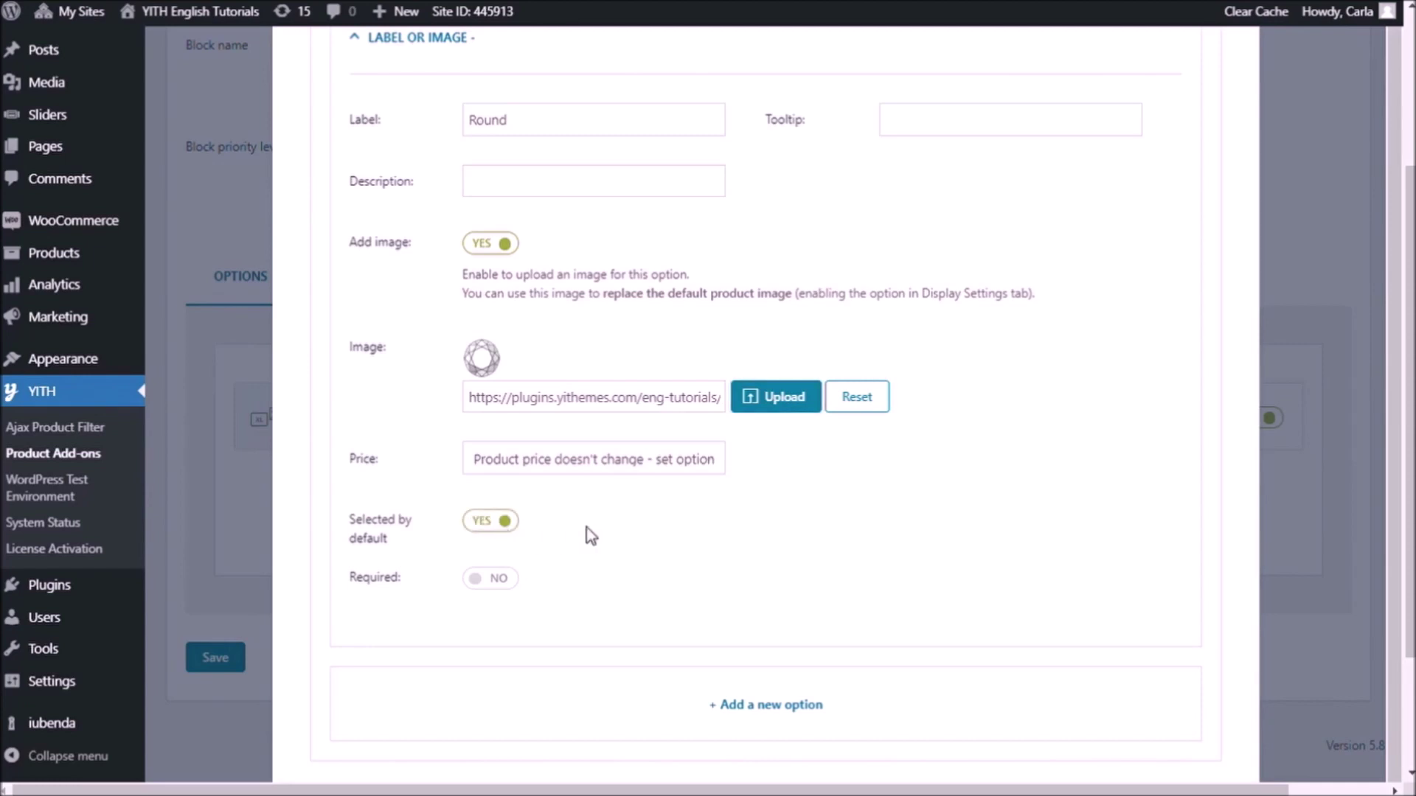
- Add a second diamond shape option labelled "Princess" with the image princess-1.png from the media library
scroll(724, 534, down, 1)
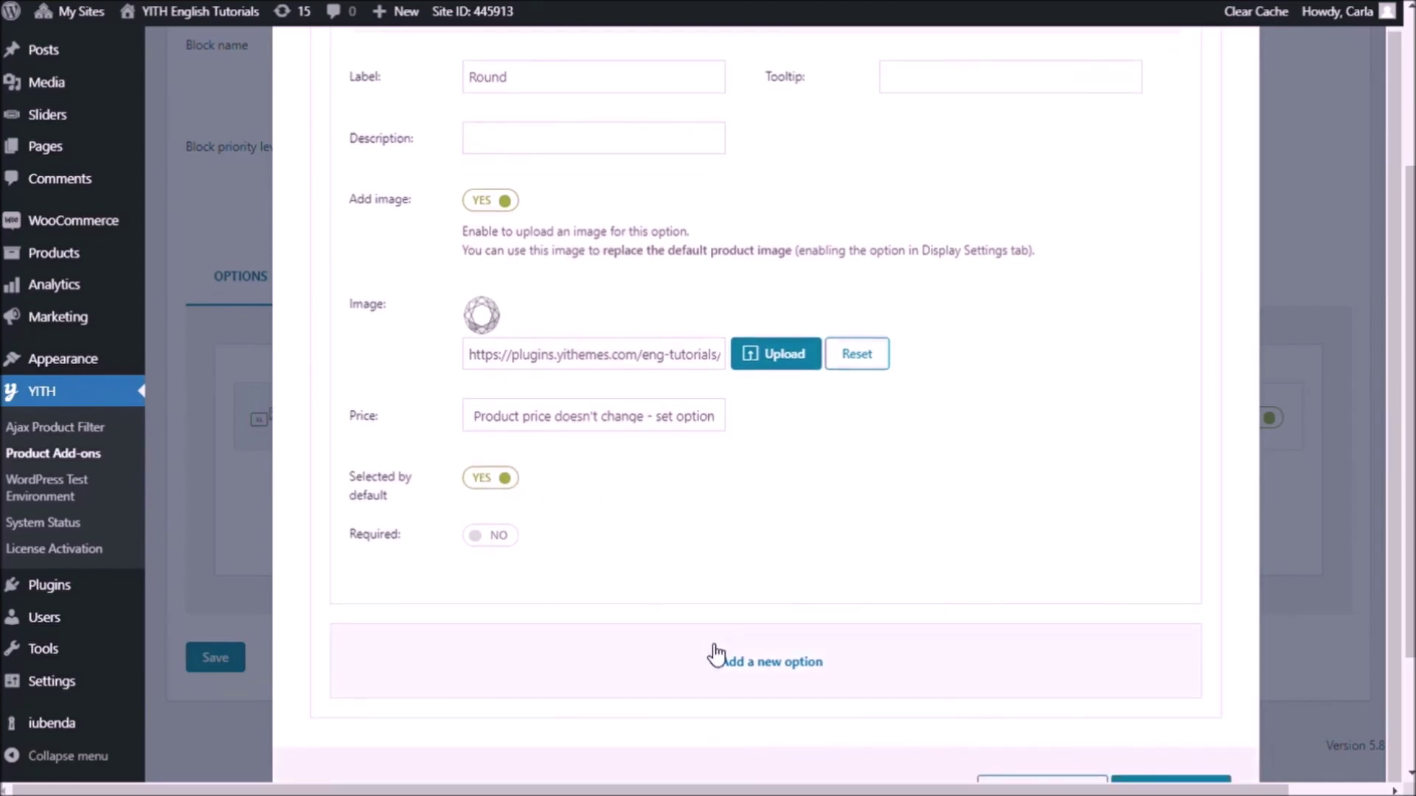
click(805, 667)
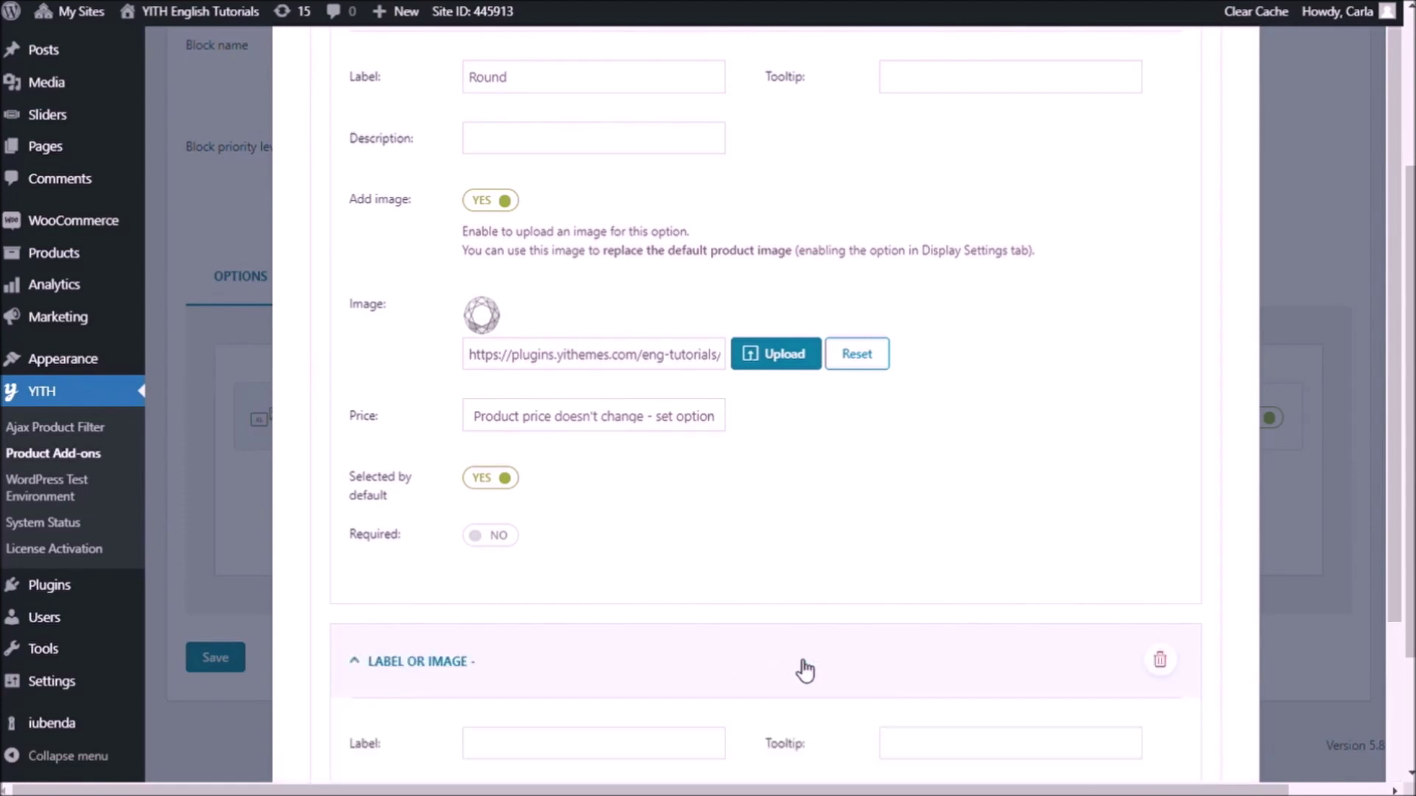
scroll(805, 670, down, 6)
click(537, 255)
text(Princess)
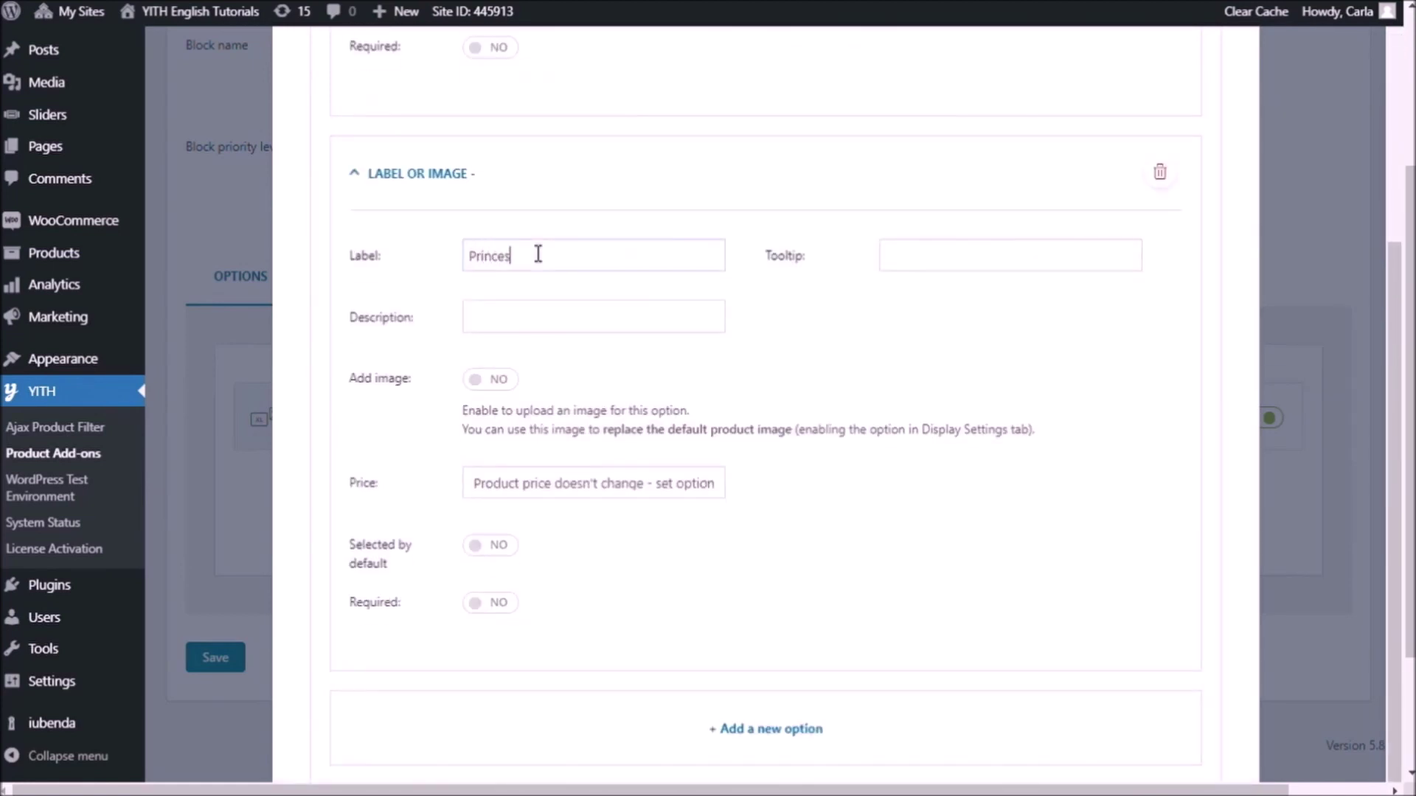
click(491, 379)
click(767, 494)
click(148, 254)
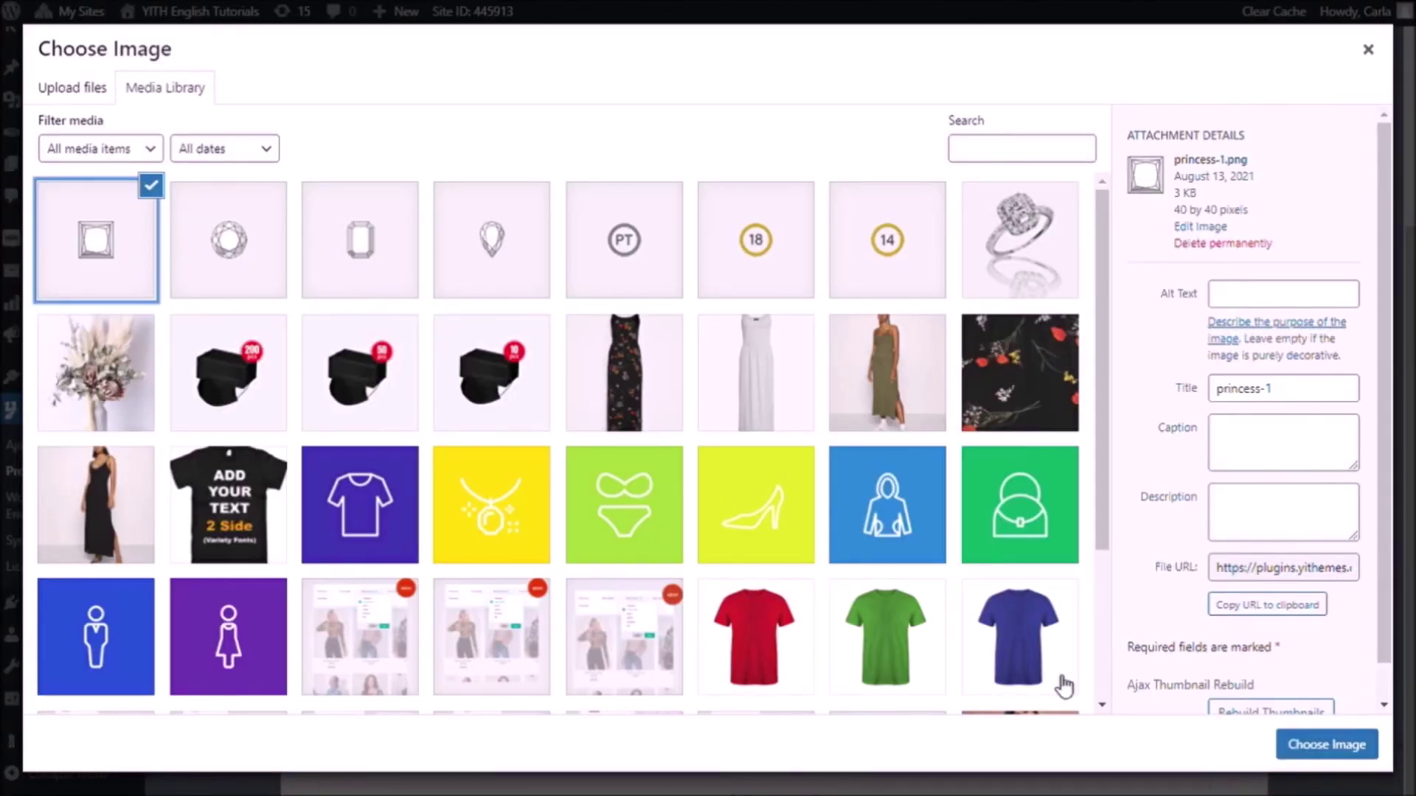
click(1324, 746)
- Add a third diamond shape option labelled "Emerald" with the emerald-cut image from the media library
scroll(813, 652, down, 2)
click(818, 661)
scroll(819, 661, down, 4)
click(597, 467)
text(Emerald)
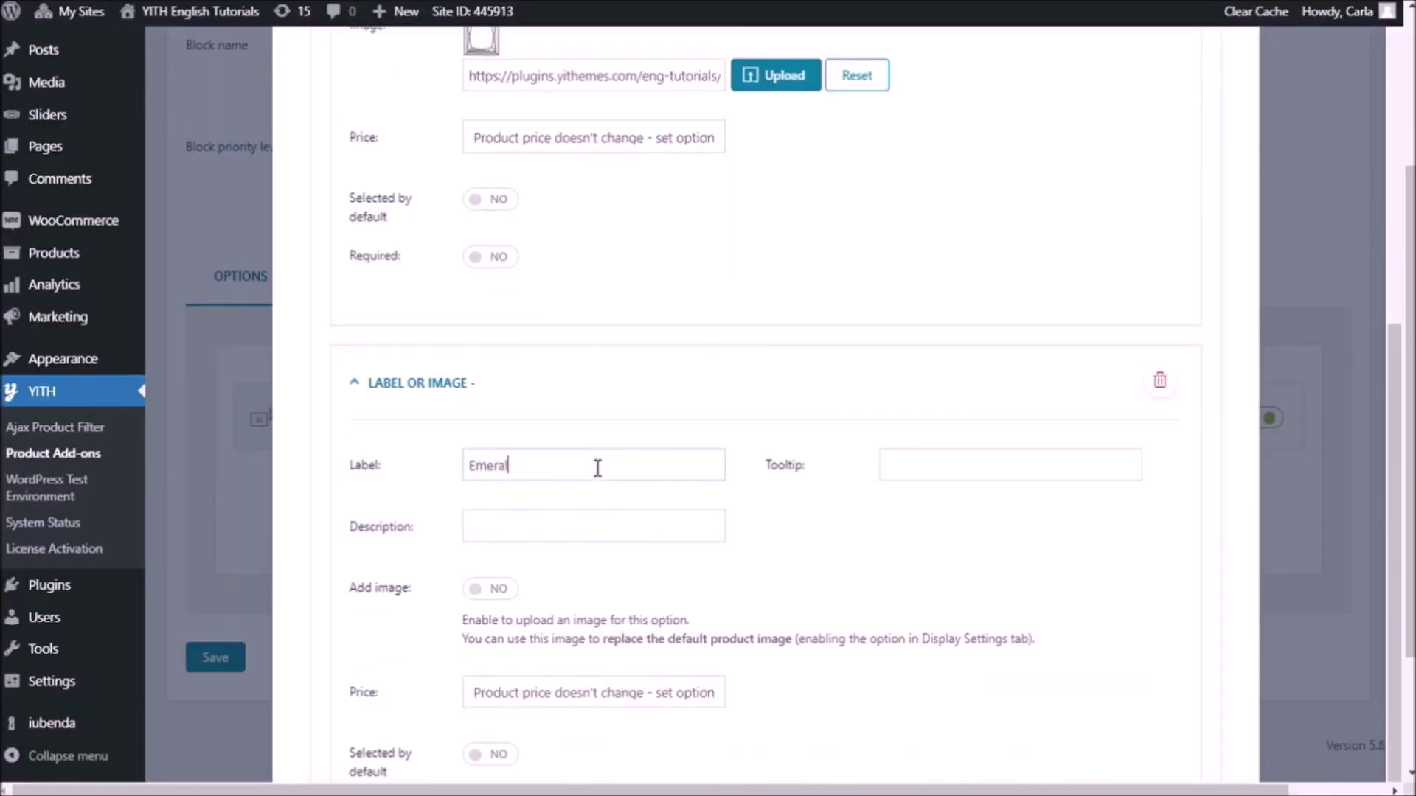
scroll(501, 404, down, 3)
click(490, 380)
click(771, 531)
click(357, 236)
click(1324, 746)
- Add a fourth diamond shape option labelled "Pear" with the pear-shaped image from the media library, and save the option set
scroll(986, 676, down, 2)
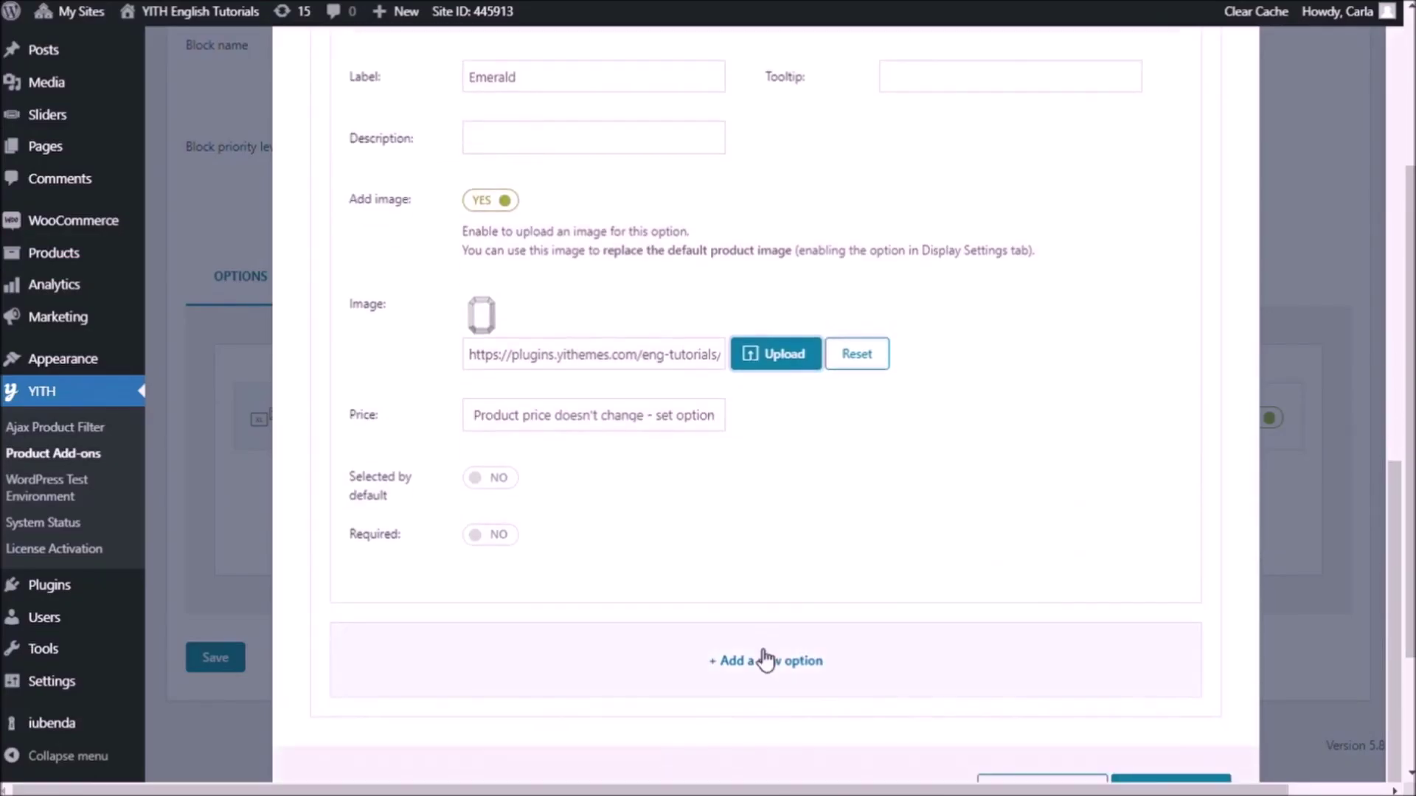
click(759, 661)
scroll(759, 661, down, 4)
click(559, 369)
text(Pear)
scroll(559, 376, down, 2)
click(490, 313)
click(775, 465)
click(496, 244)
click(1324, 746)
scroll(826, 575, down, 4)
click(1168, 633)
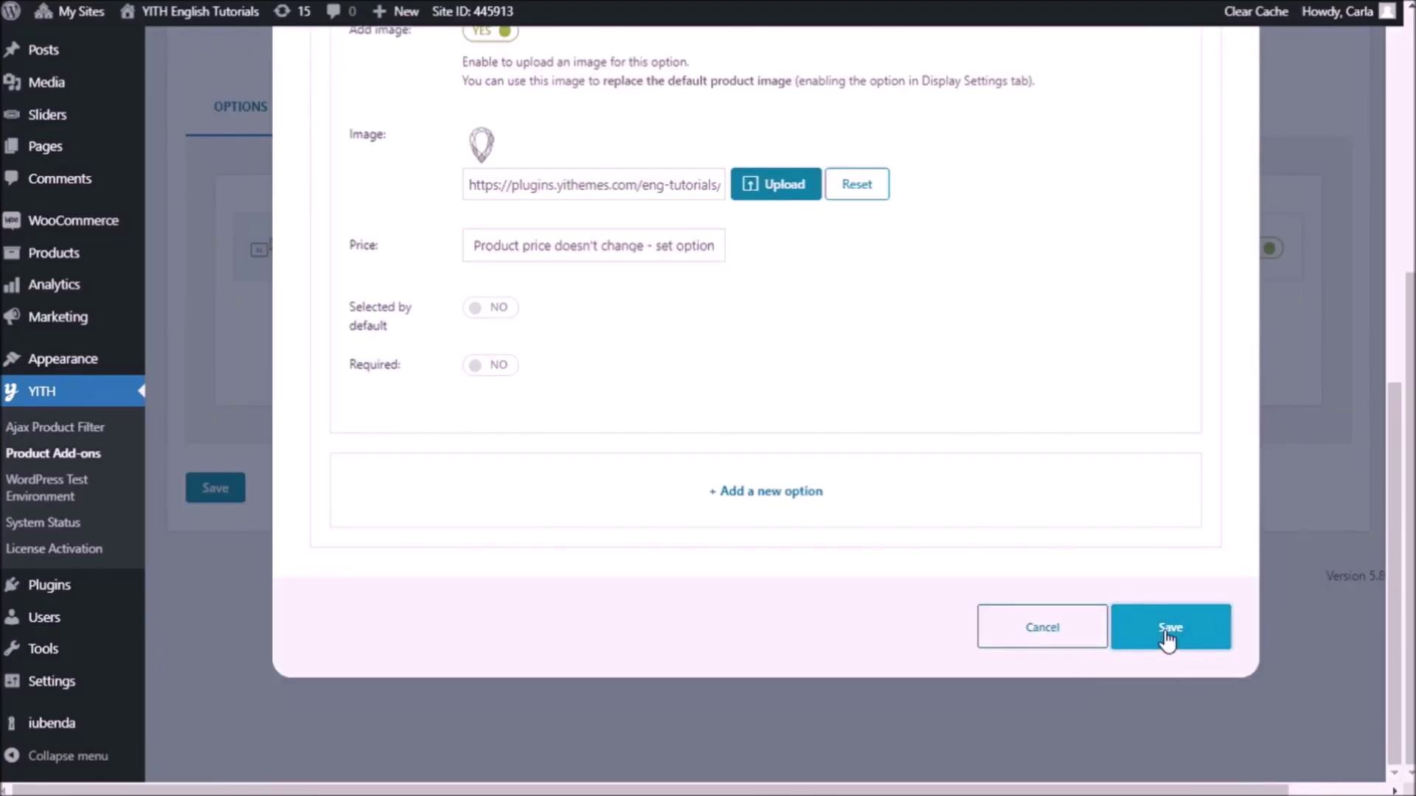
- Set the content alignment of the Diamond shape option set's labels to Center and save the option set
scroll(321, 575, down, 4)
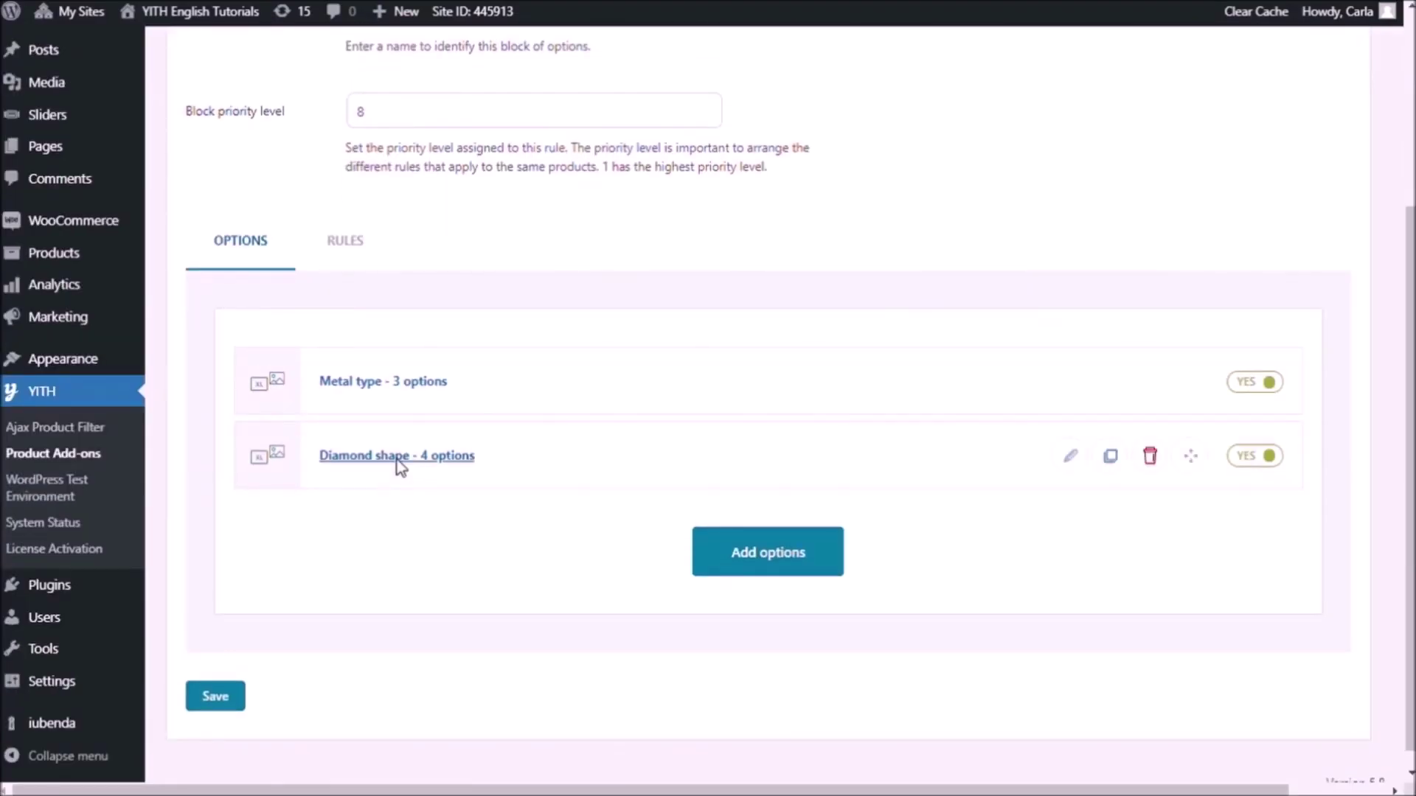
click(397, 459)
scroll(786, 453, down, 2)
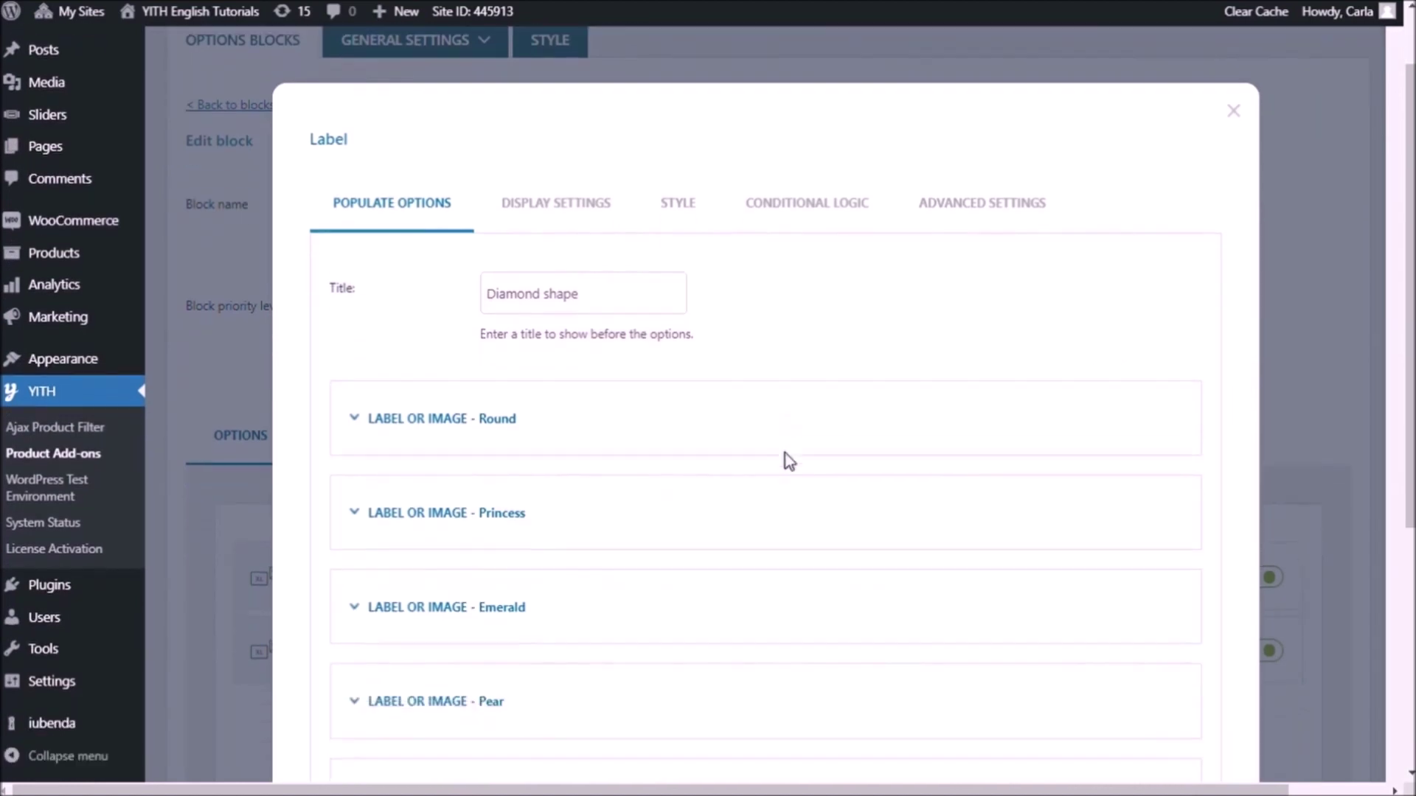
click(678, 192)
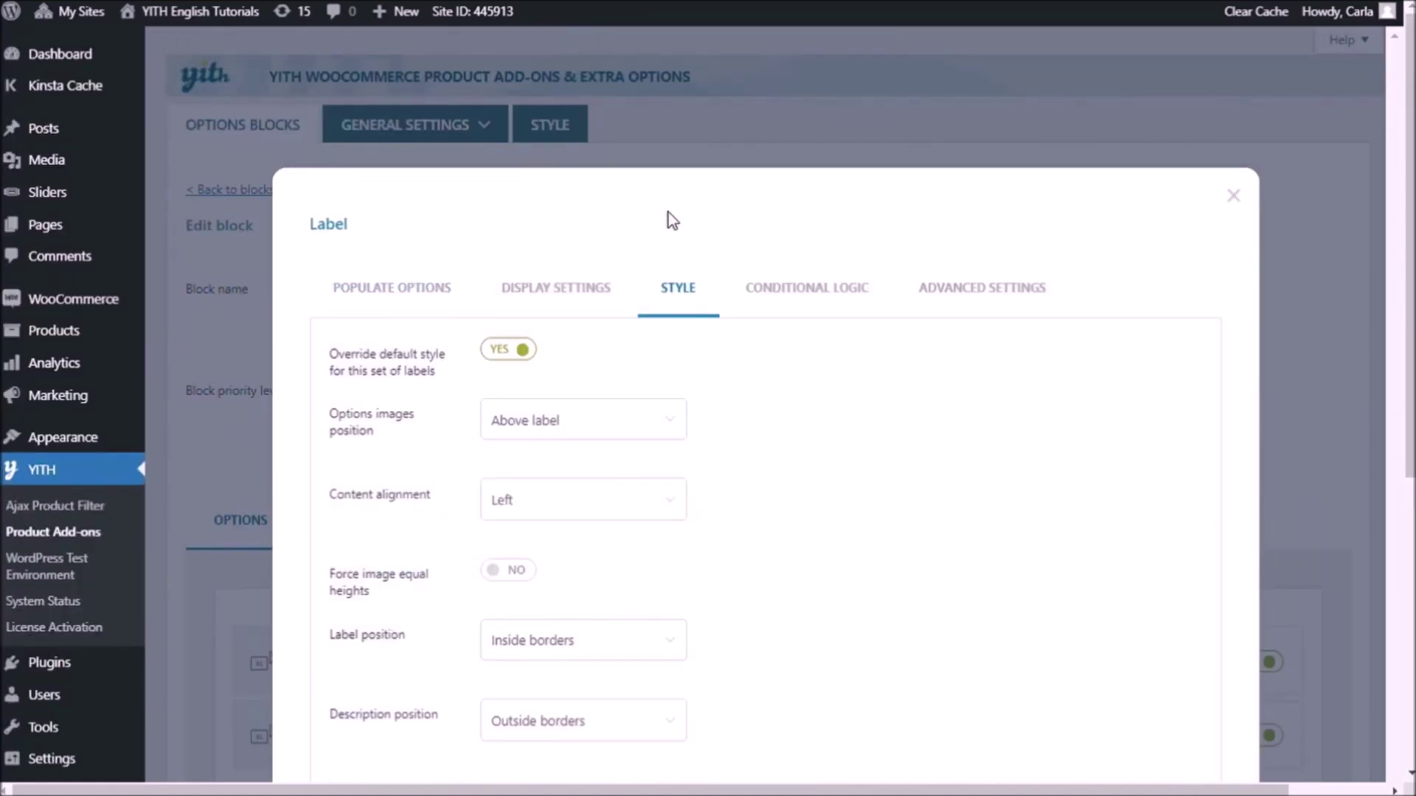
scroll(750, 391, down, 1)
scroll(749, 394, down, 1)
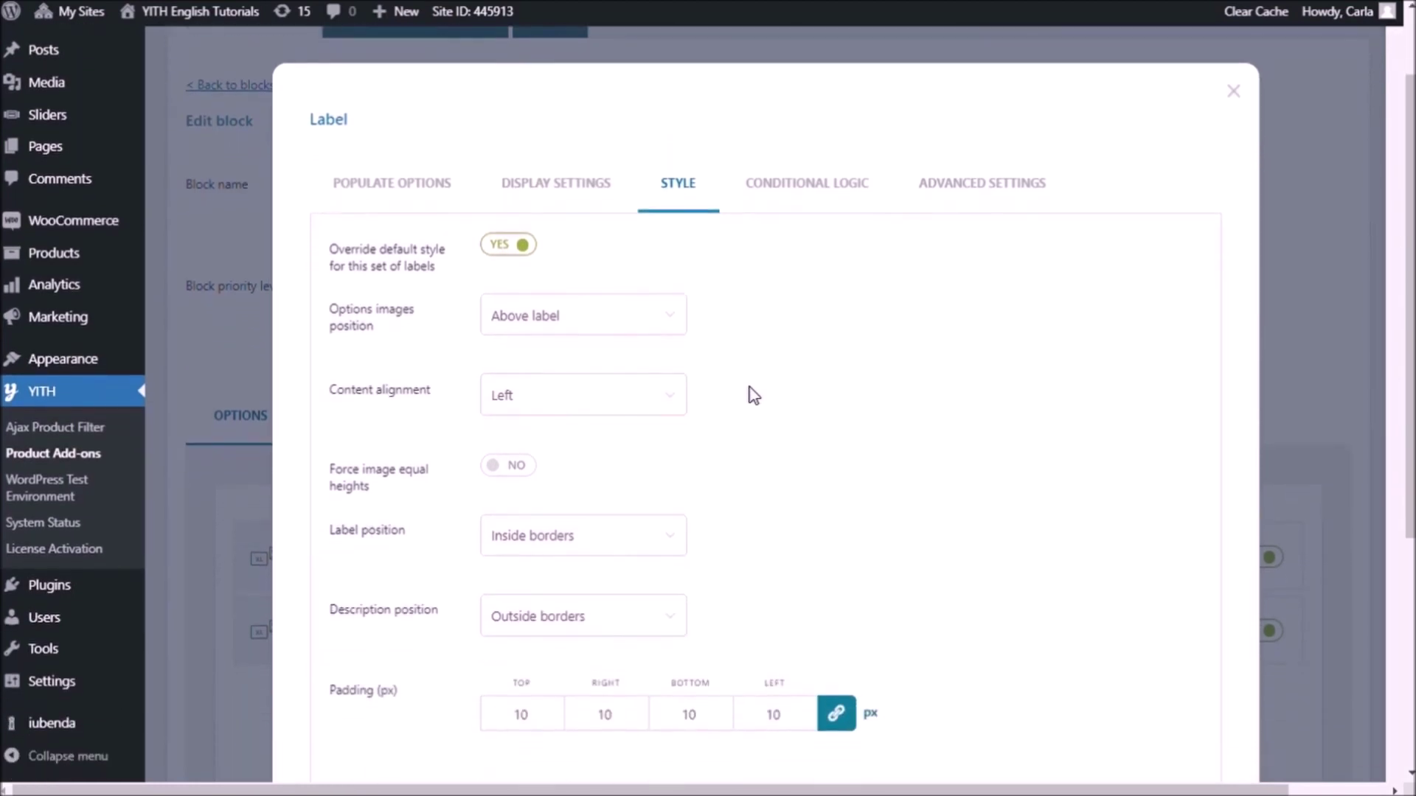
click(686, 376)
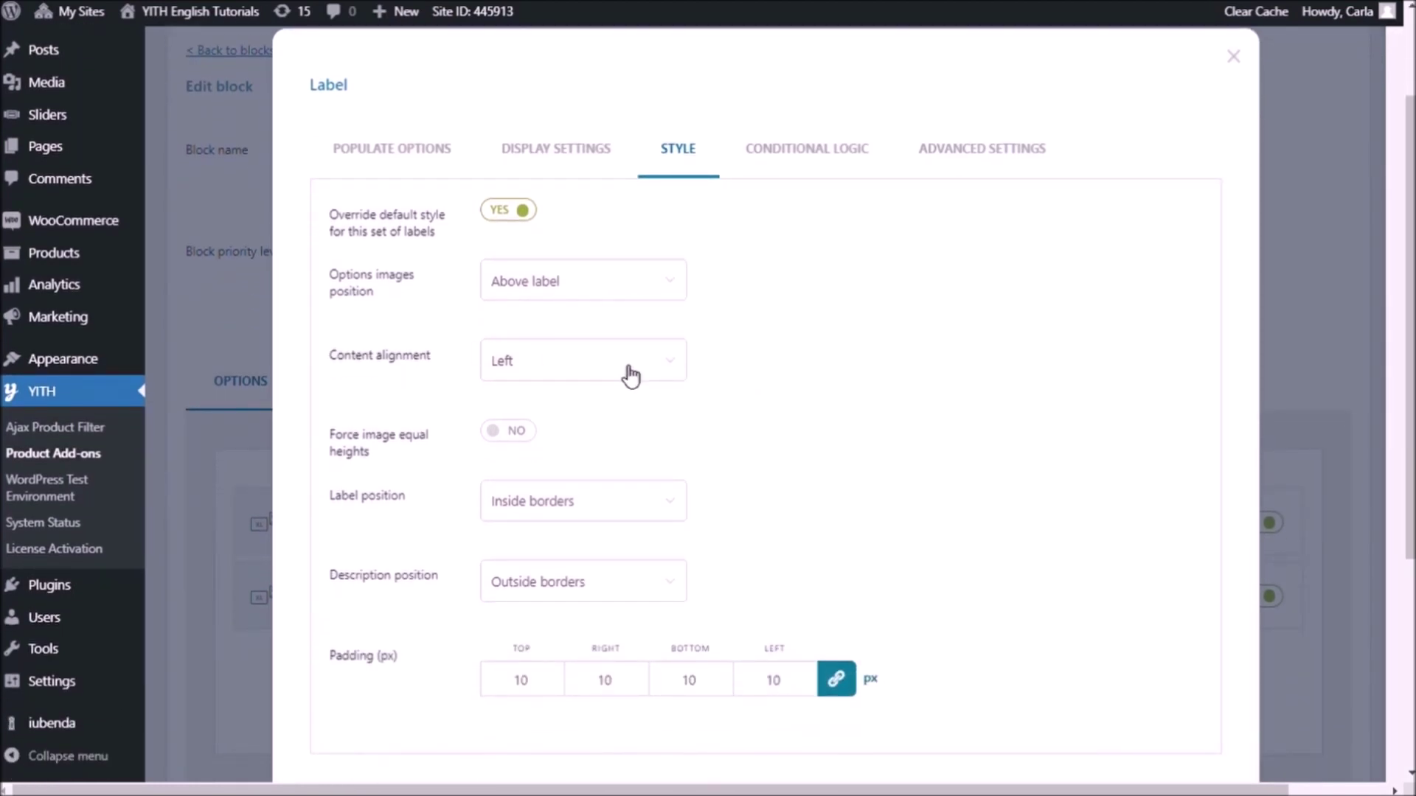
click(543, 415)
scroll(927, 427, down, 2)
click(1178, 664)
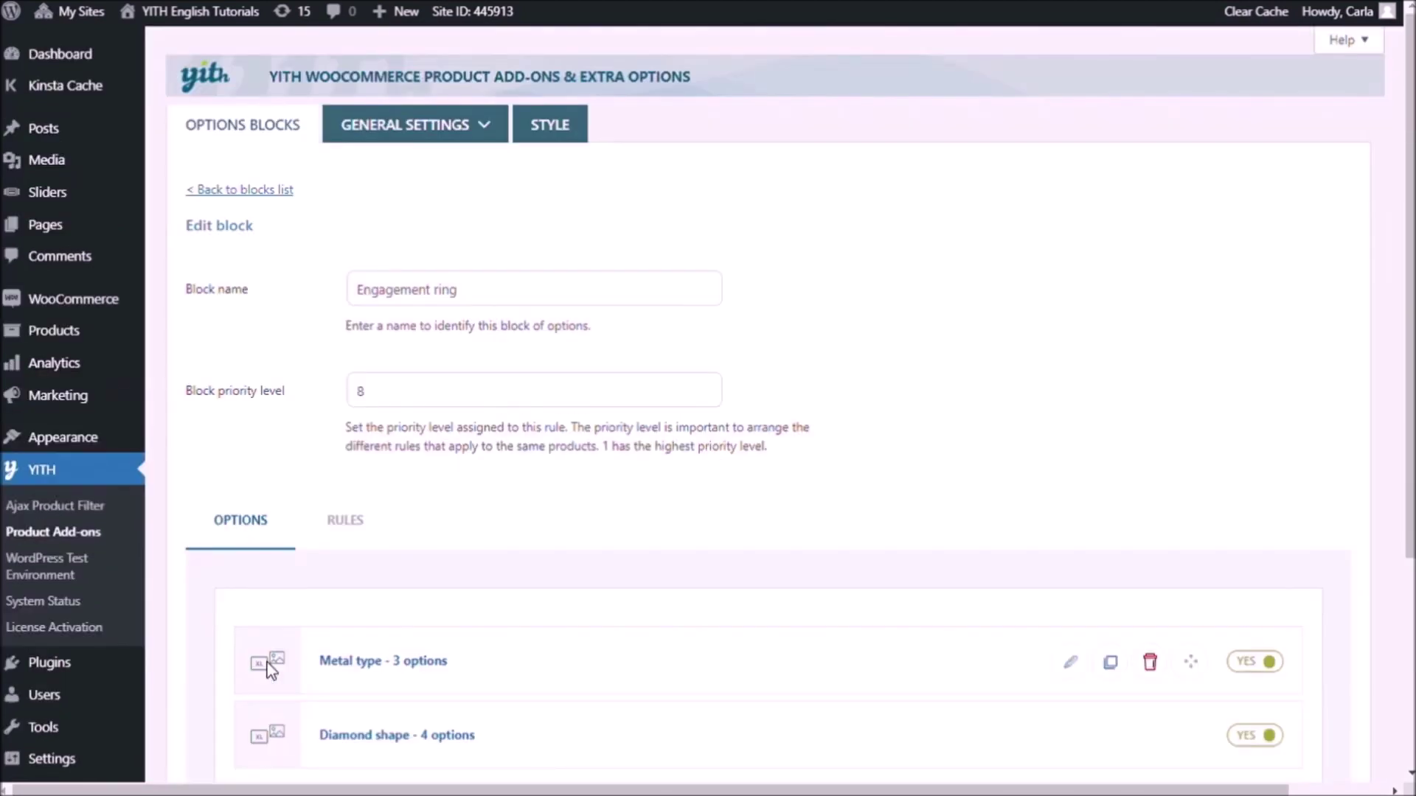
- Save the Engagement ring block and check its options on the engagement ring product page
scroll(233, 727, down, 4)
click(222, 690)
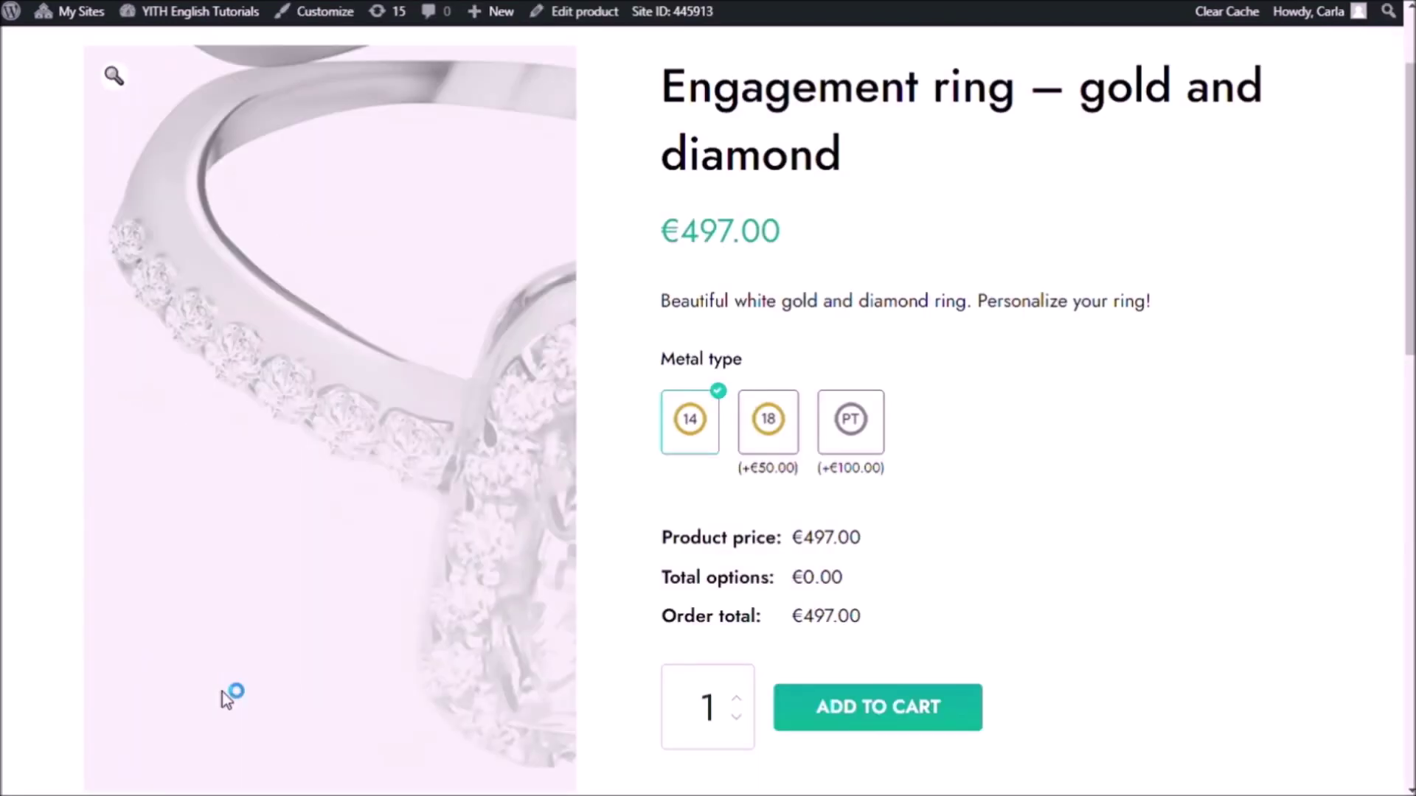
scroll(970, 642, down, 2)
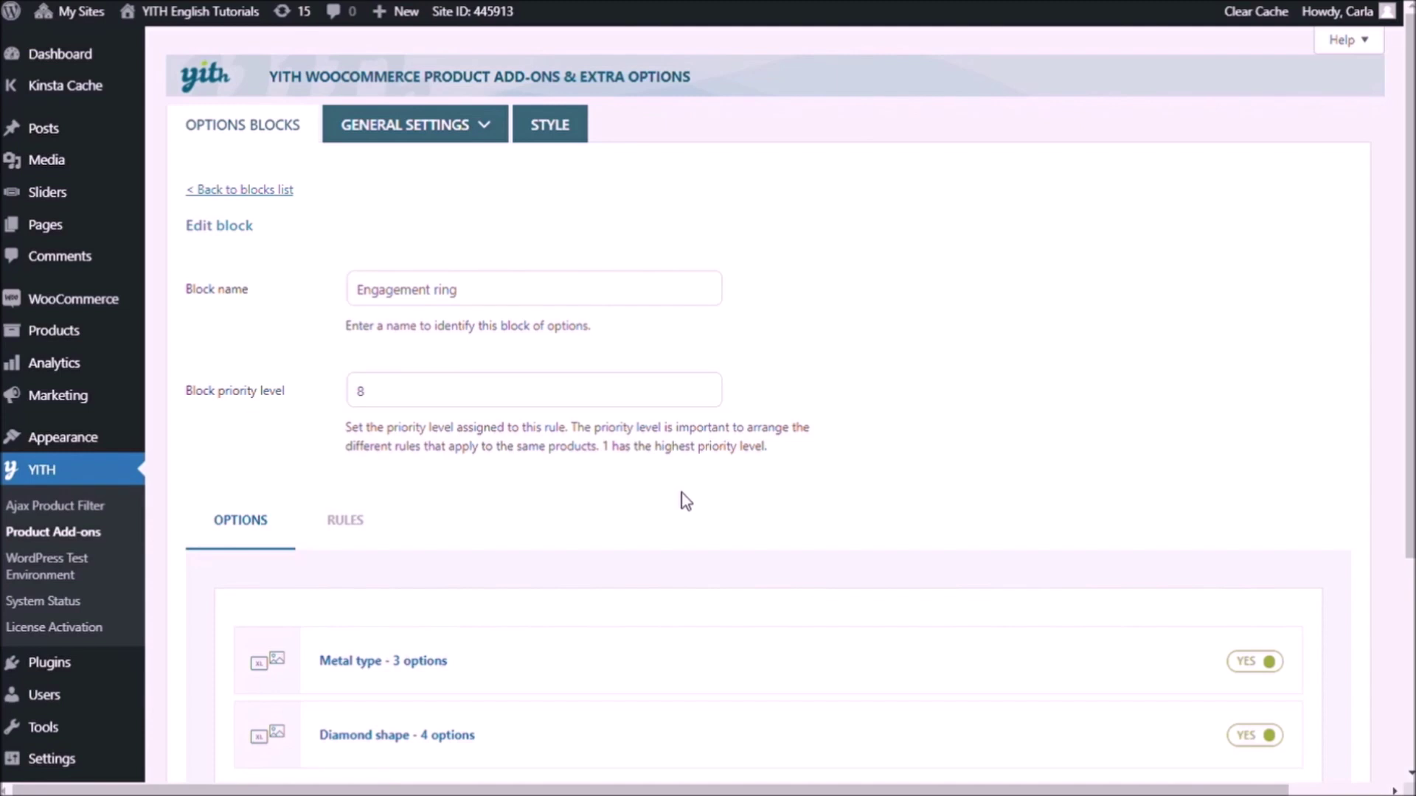
- Add a new label or image option set titled "Diamond size" to the Engagement ring block
scroll(682, 493, down, 3)
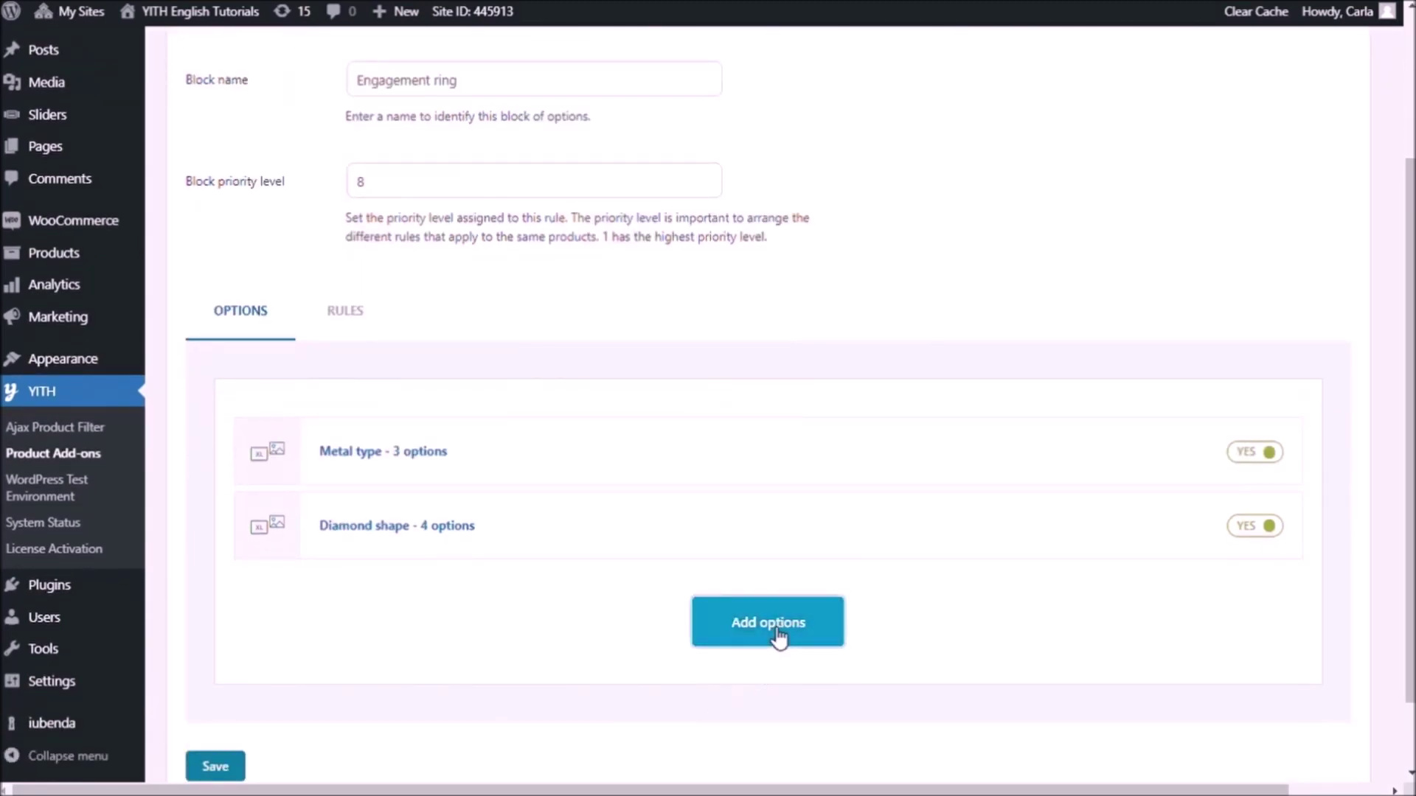
click(778, 636)
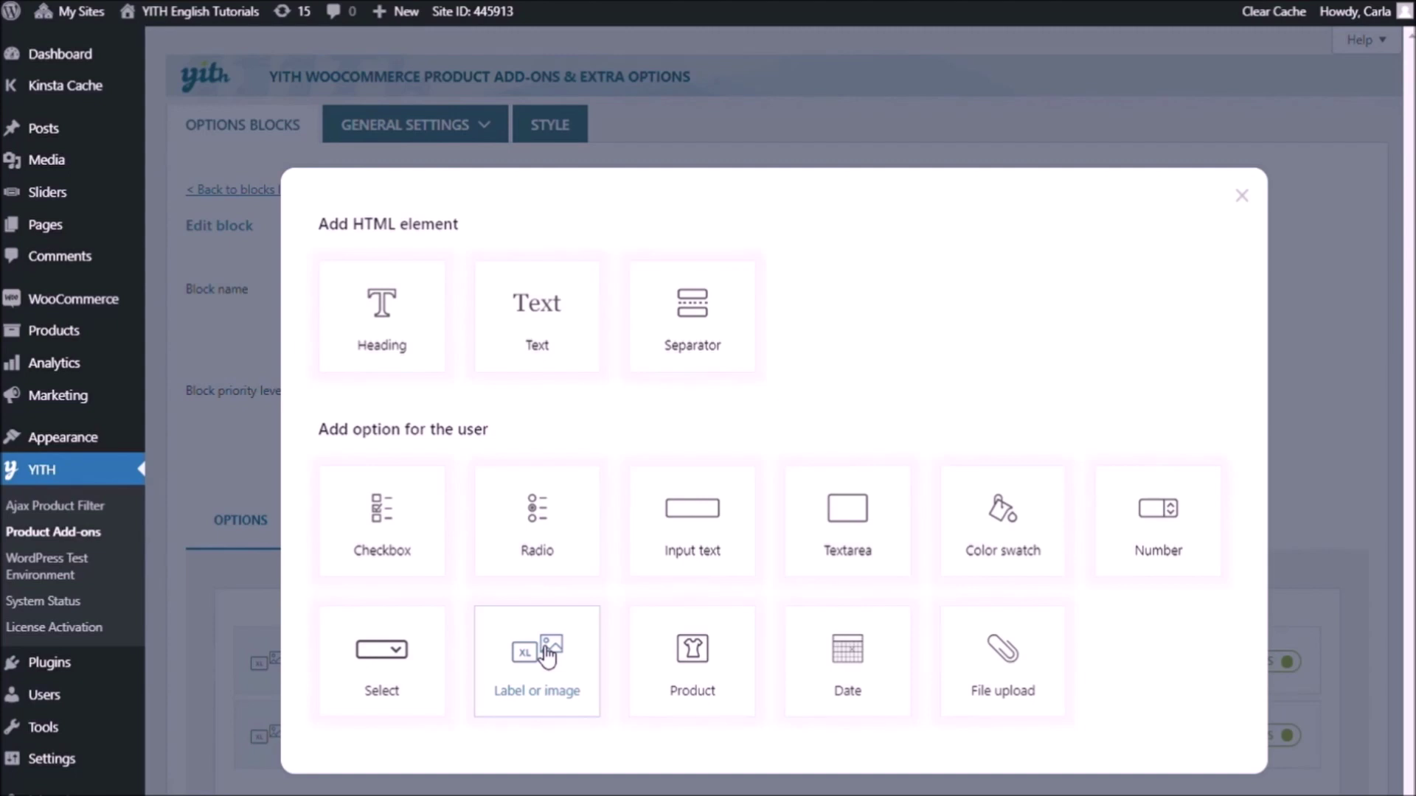
click(547, 656)
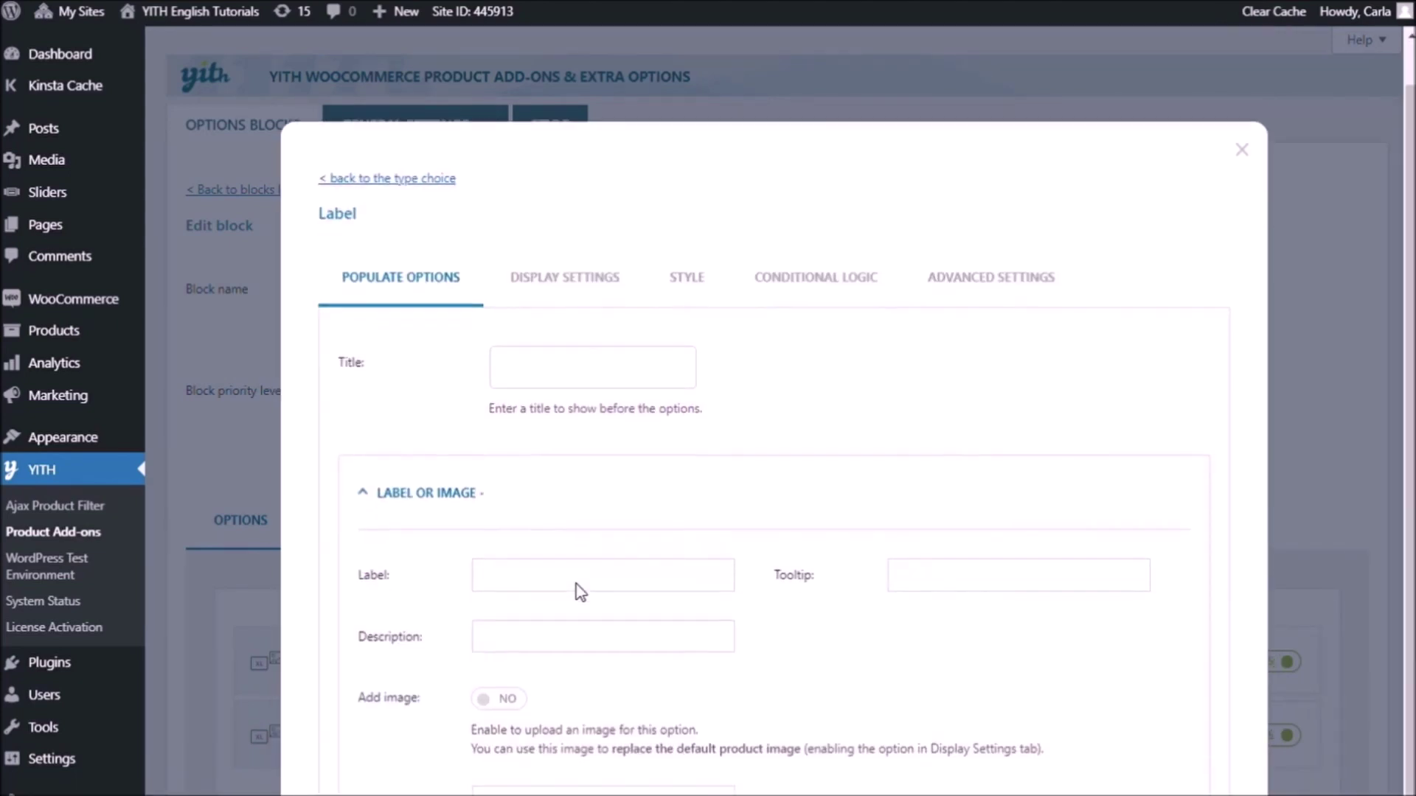
click(630, 312)
text(Dia)
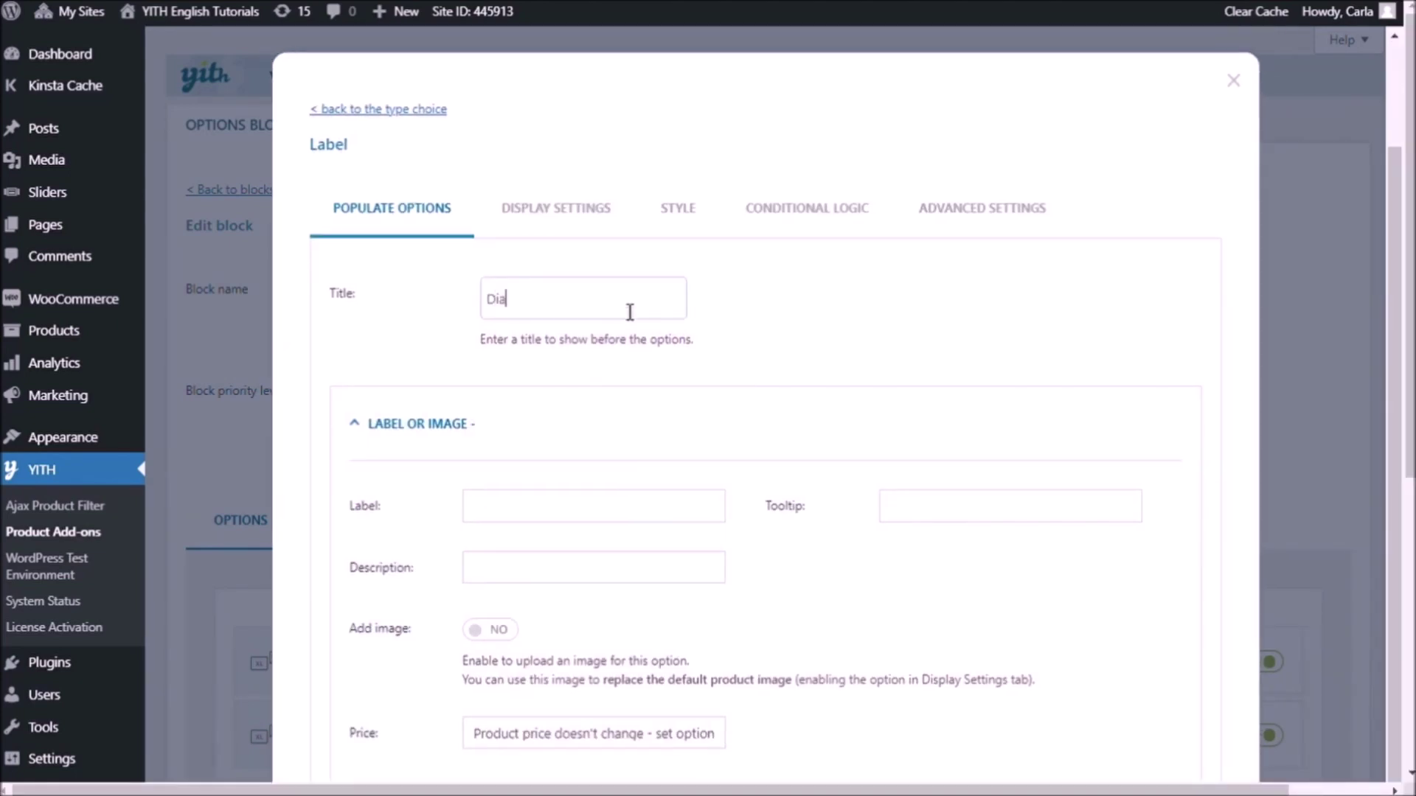
text(mond size)
- Label the first diamond size option "0.5 ct" and make it selected by default
scroll(630, 312, down, 3)
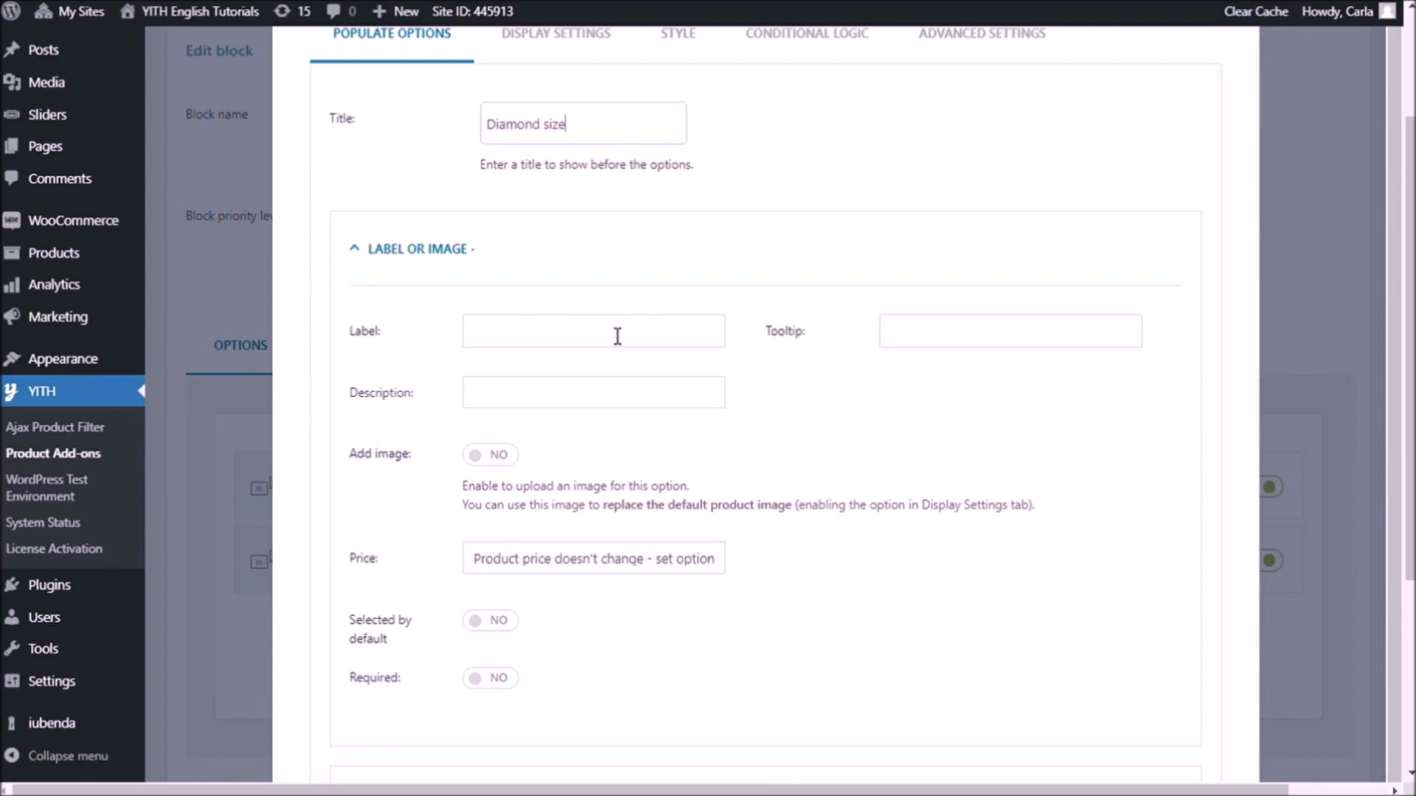
text(0.5 ct)
scroll(614, 347, down, 4)
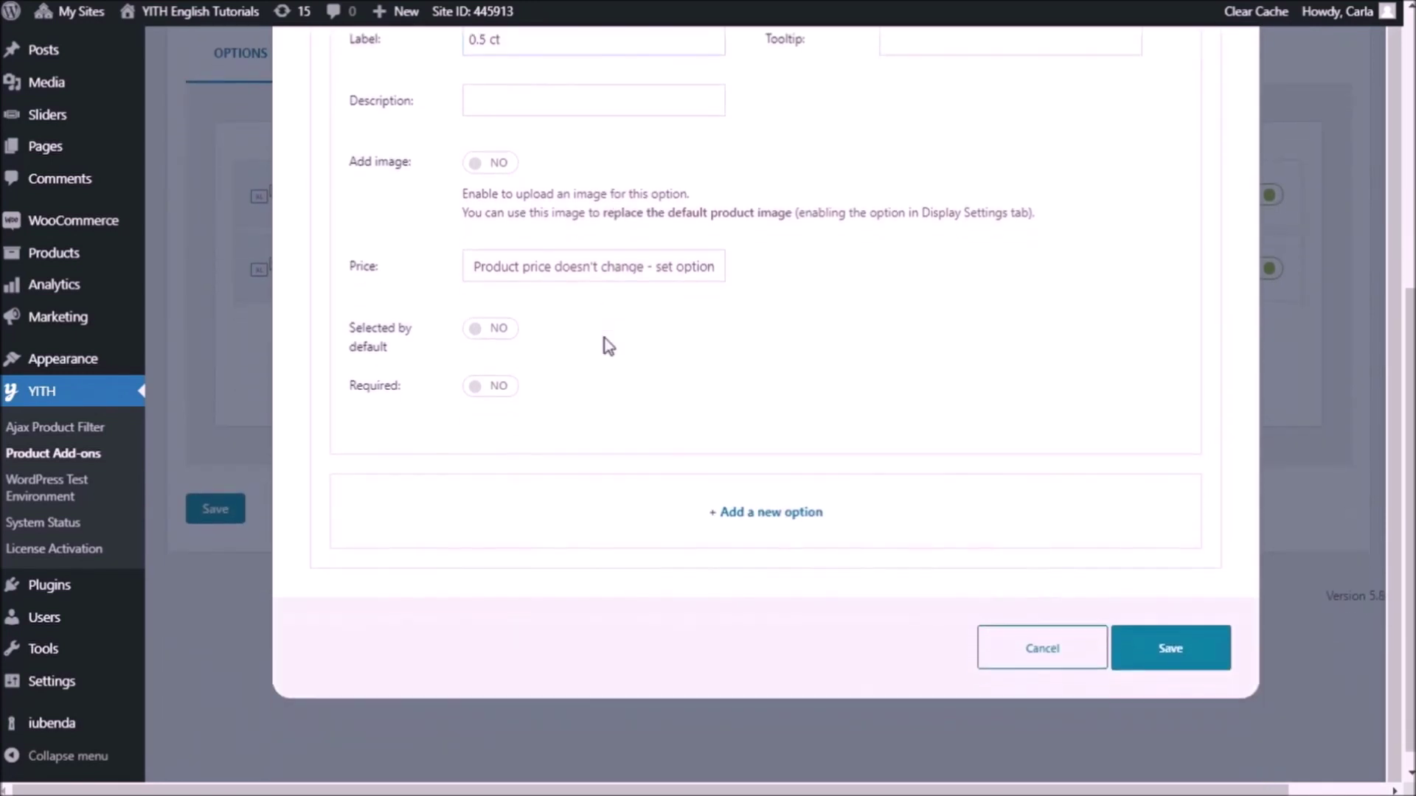
click(475, 308)
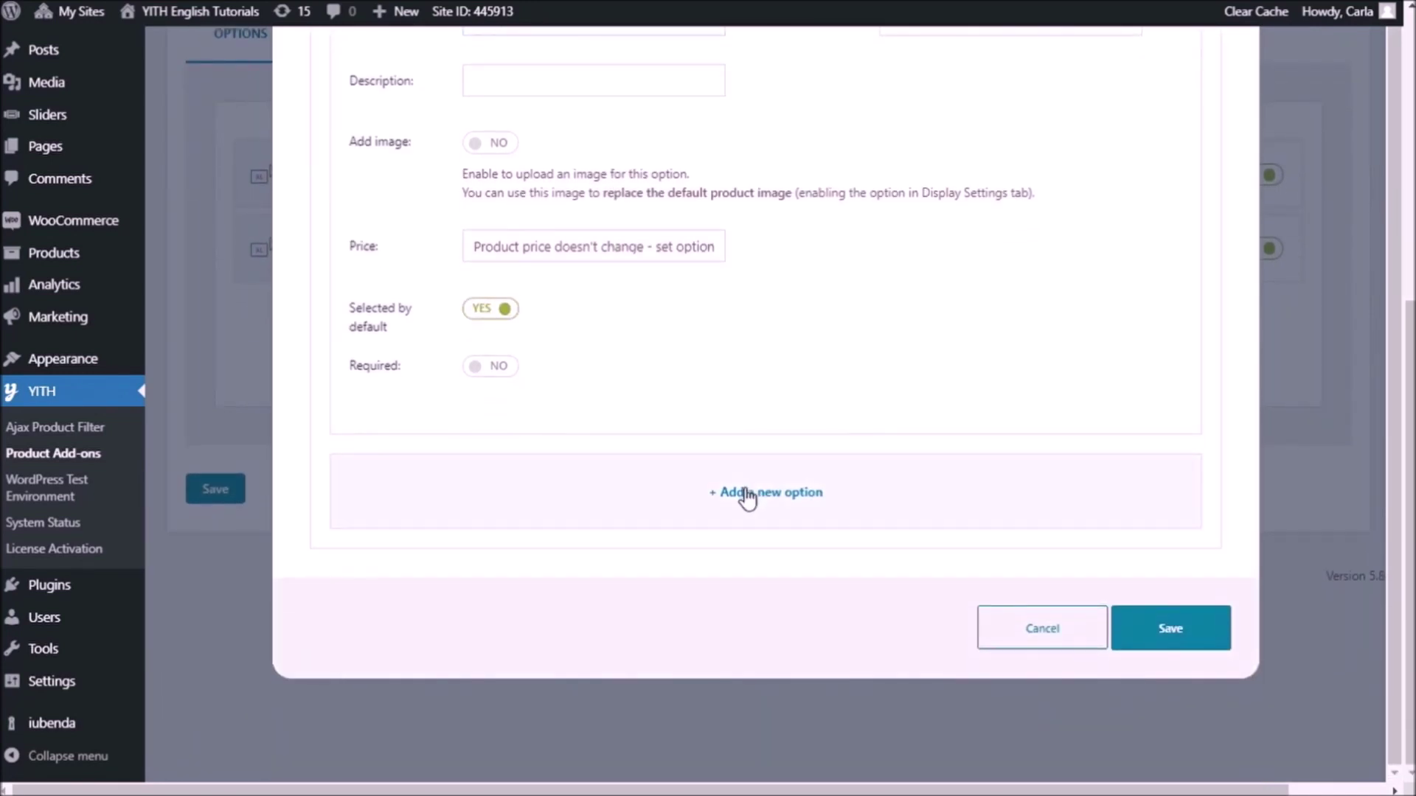
- Add a second diamond size option labelled "1 ct" that increases the main product price by a fixed amount of 90
click(748, 493)
scroll(746, 496, down, 1)
click(608, 505)
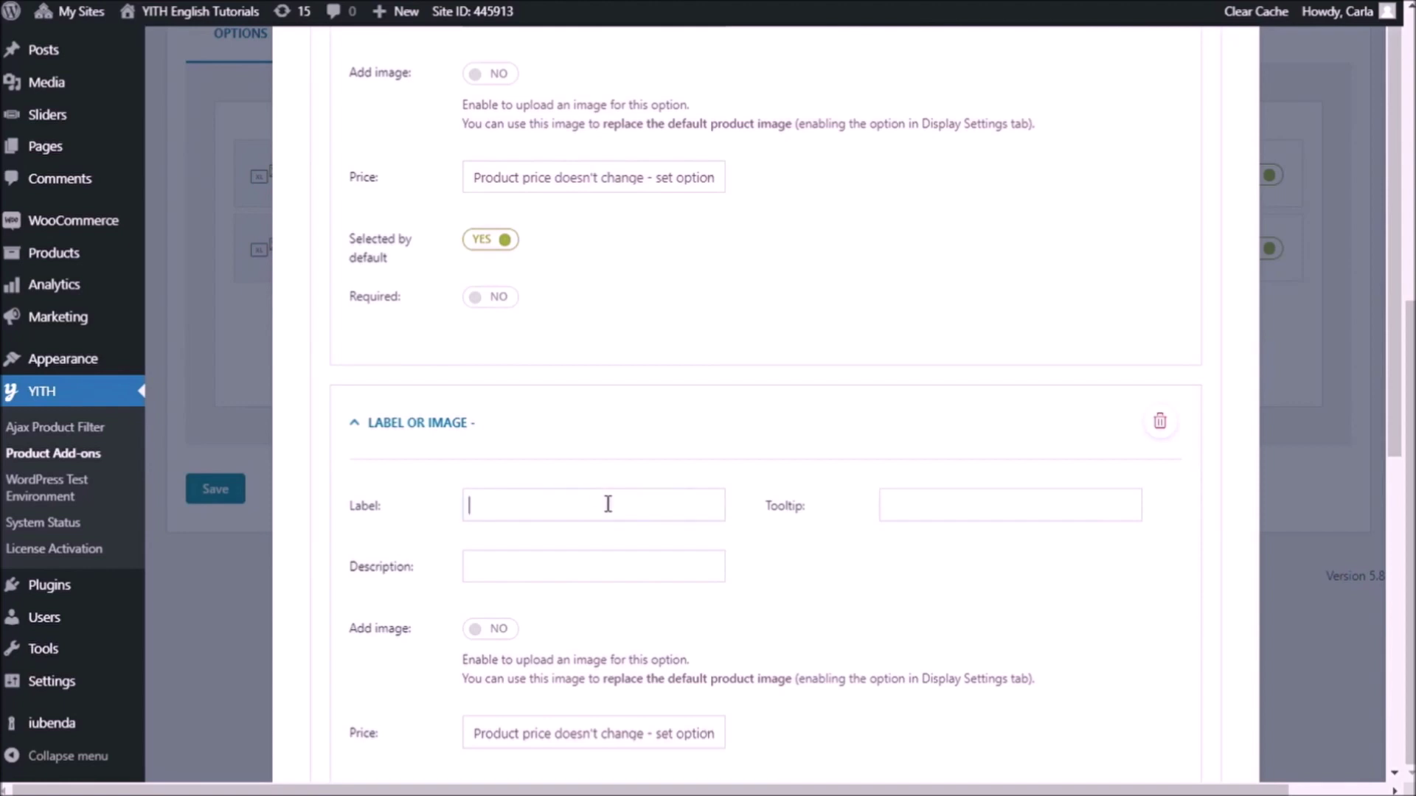
scroll(727, 427, down, 3)
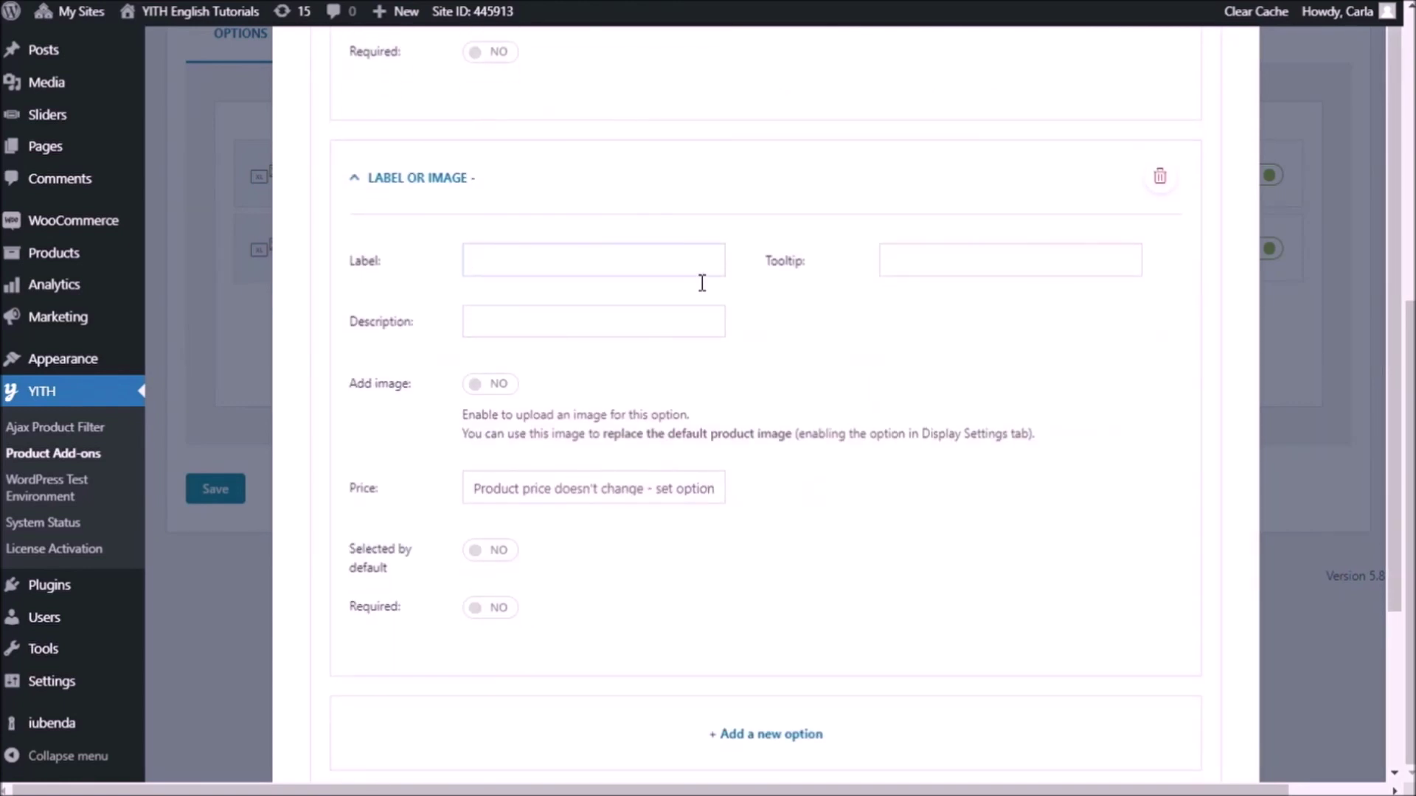
text(1 ct)
scroll(702, 283, down, 1)
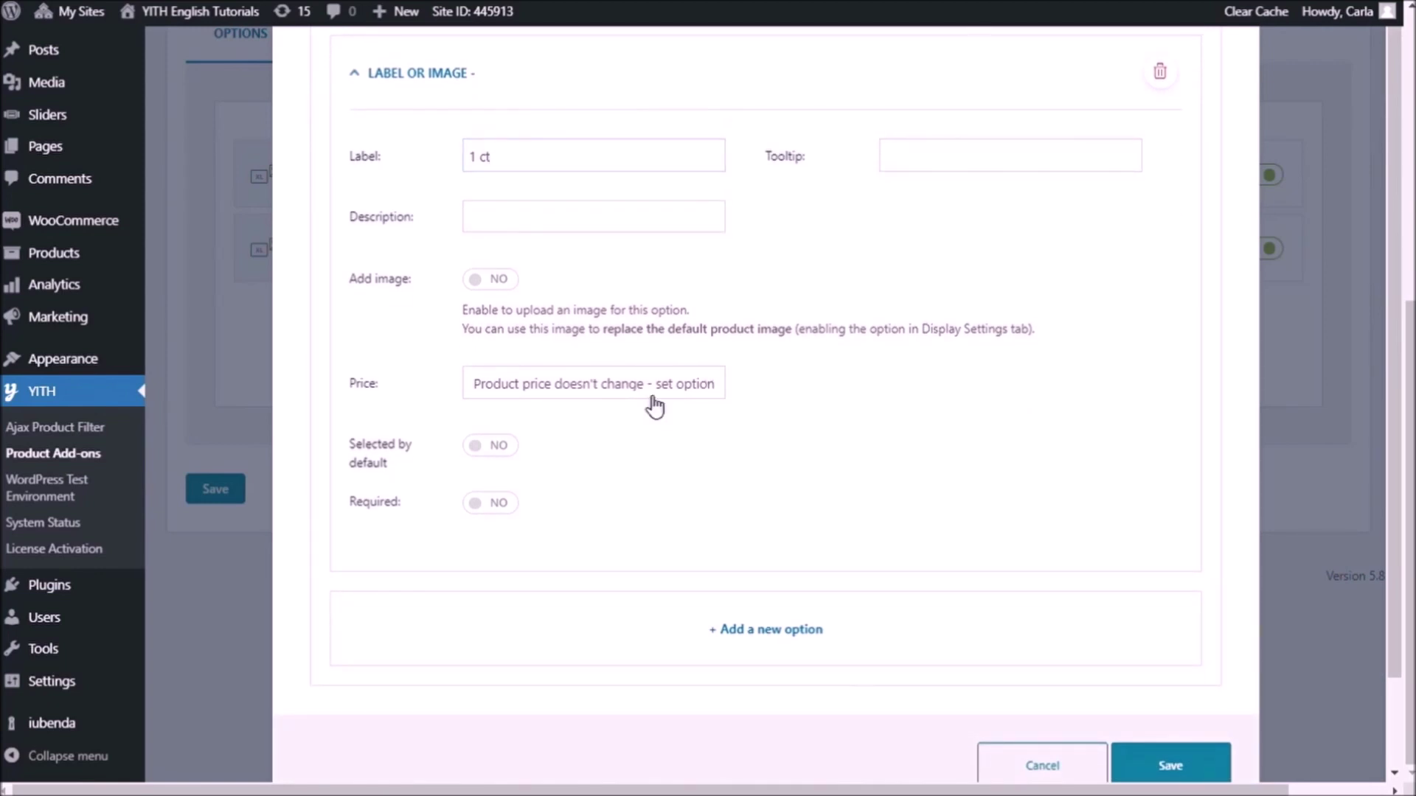
click(605, 429)
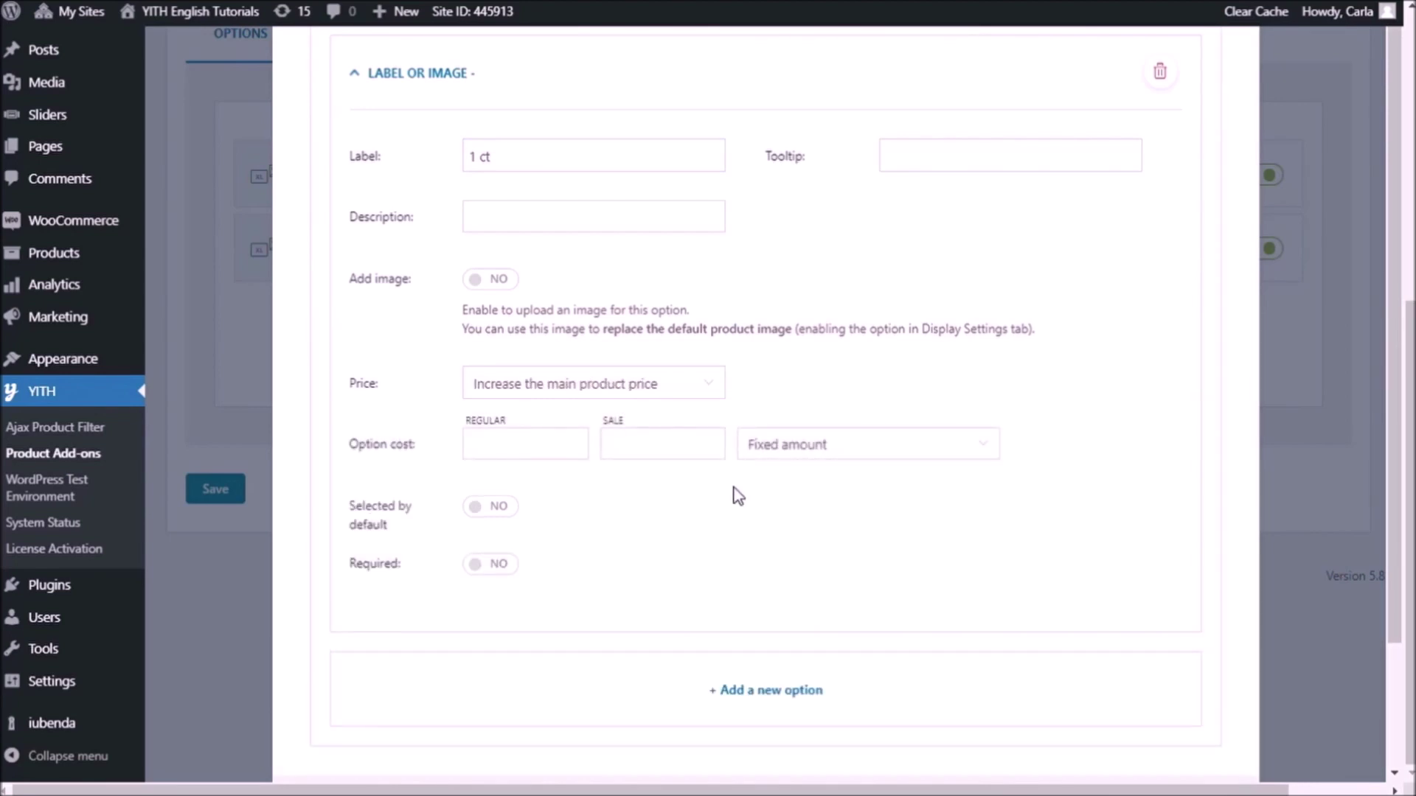
click(572, 456)
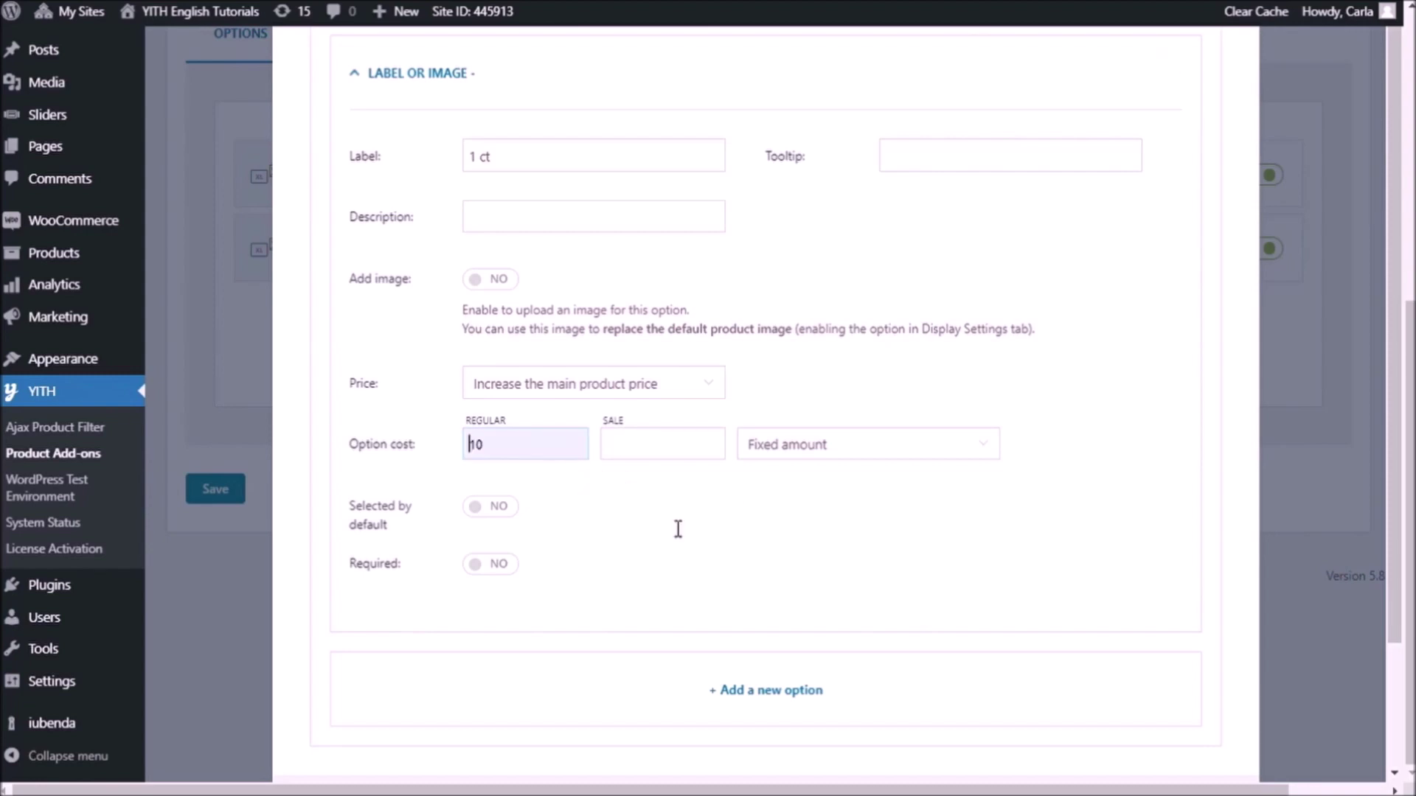
text(90)
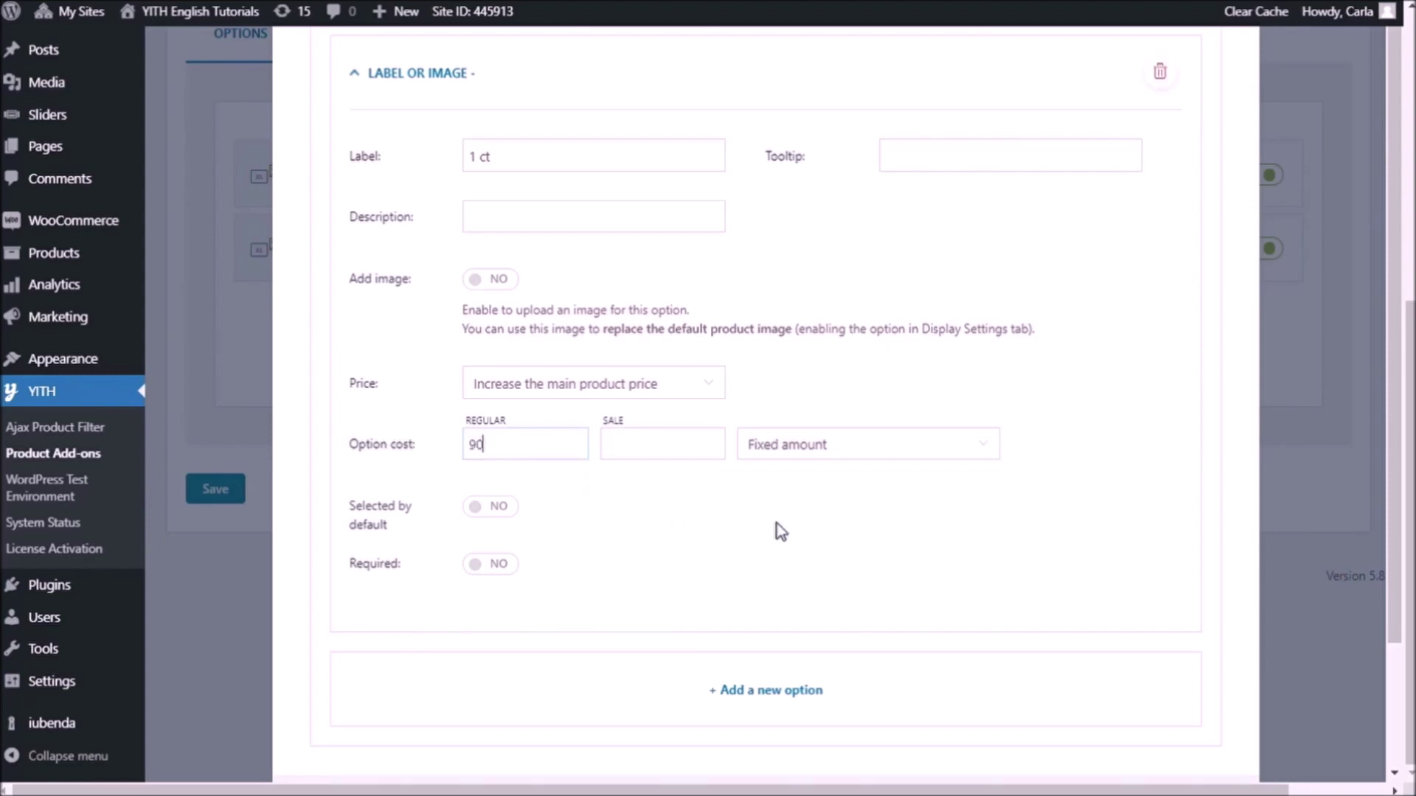
scroll(780, 533, down, 2)
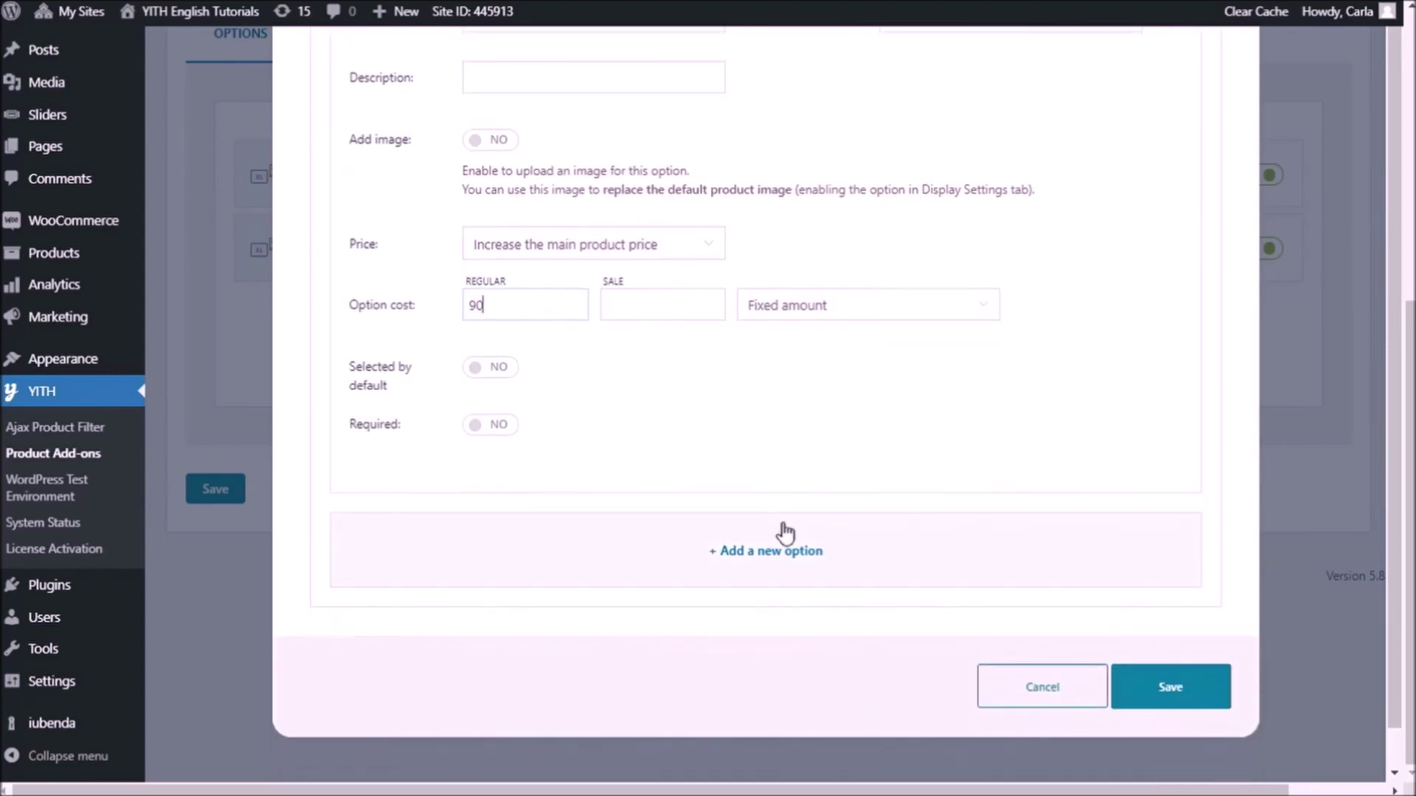
- Add a third diamond size option labelled "1.5 ct" that increases the main product price by a fixed amount of 140
click(784, 552)
scroll(780, 550, down, 4)
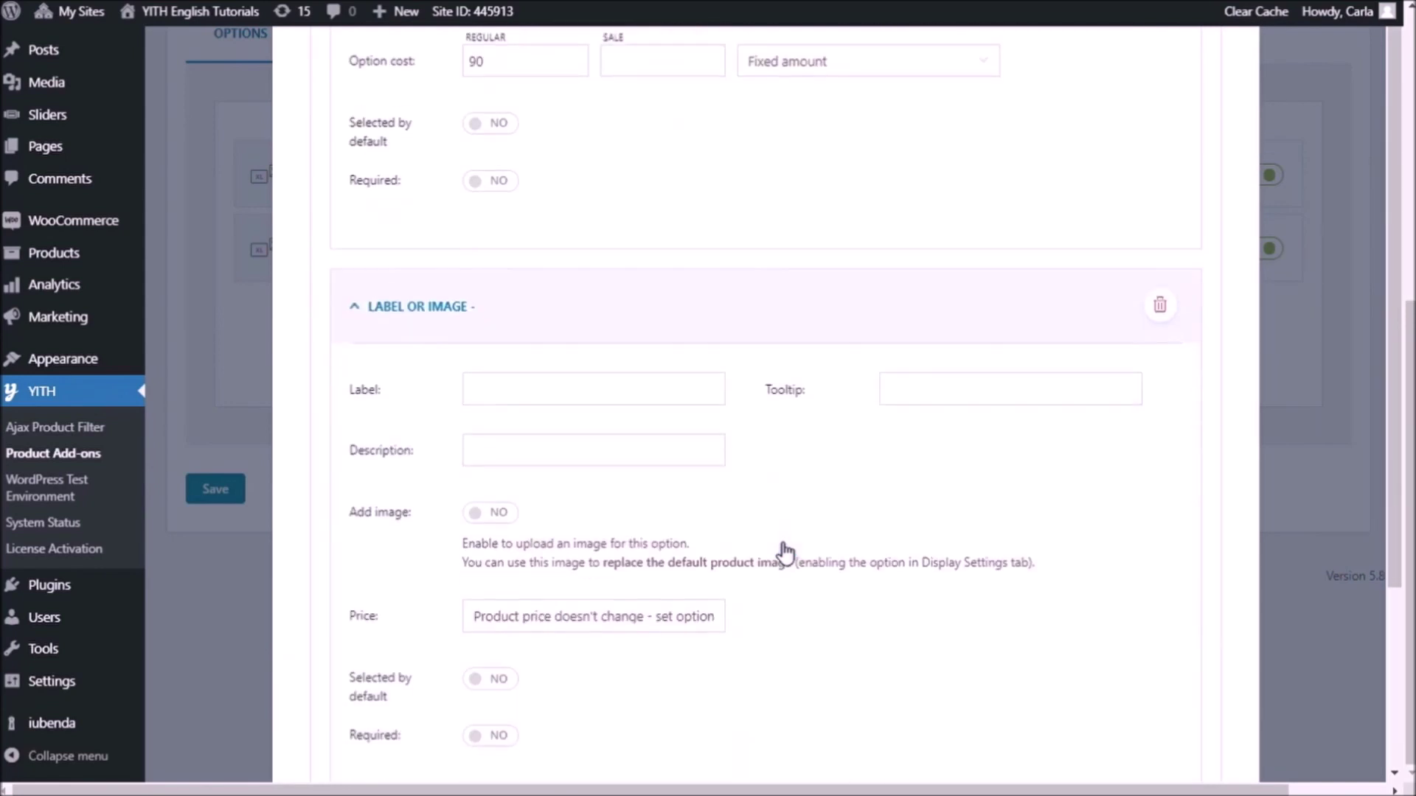
click(670, 319)
text(1.5 ct)
scroll(896, 372, down, 2)
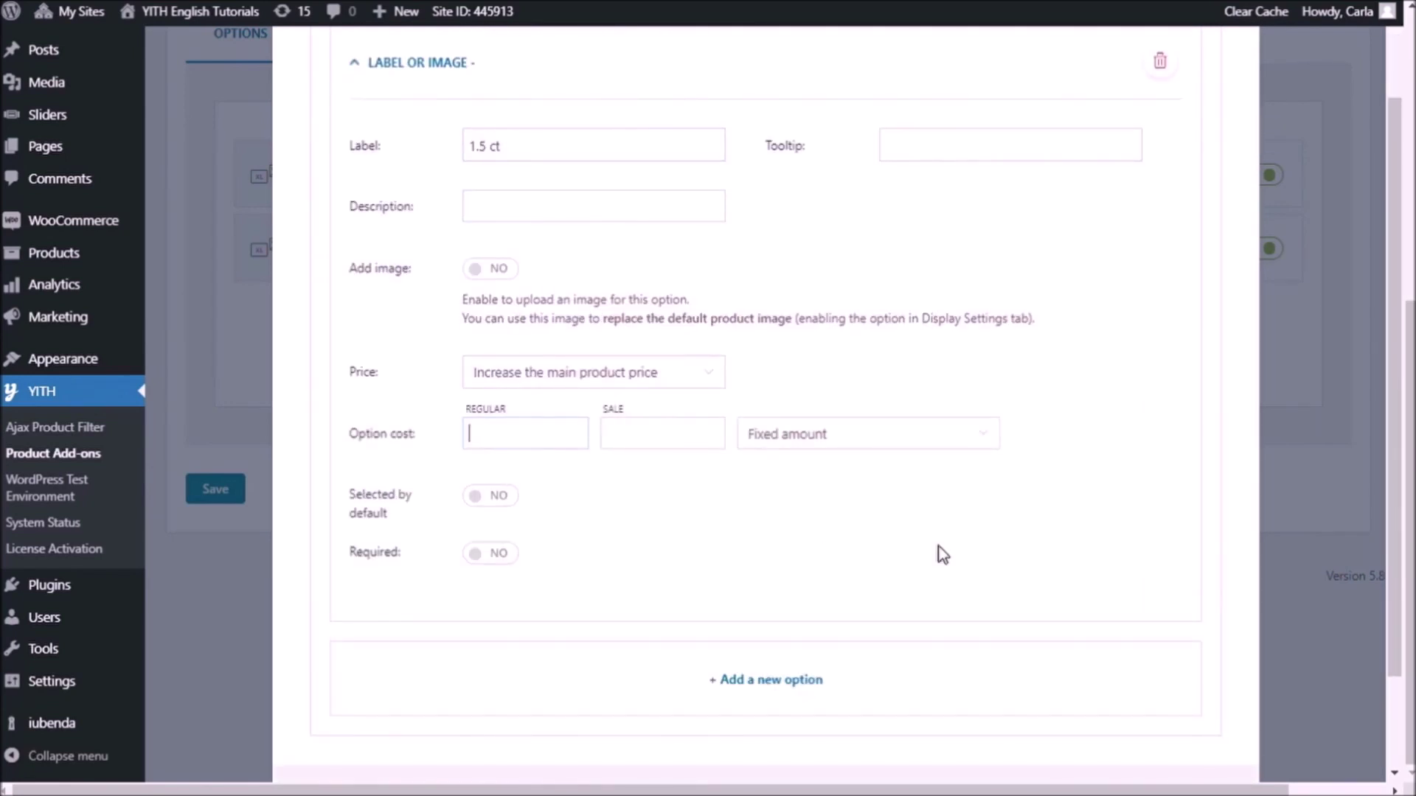
text(140)
- Add a fourth diamond size option labelled "2 ct" that increases the product price by 200, and save the option set
click(770, 679)
scroll(524, 607, down, 5)
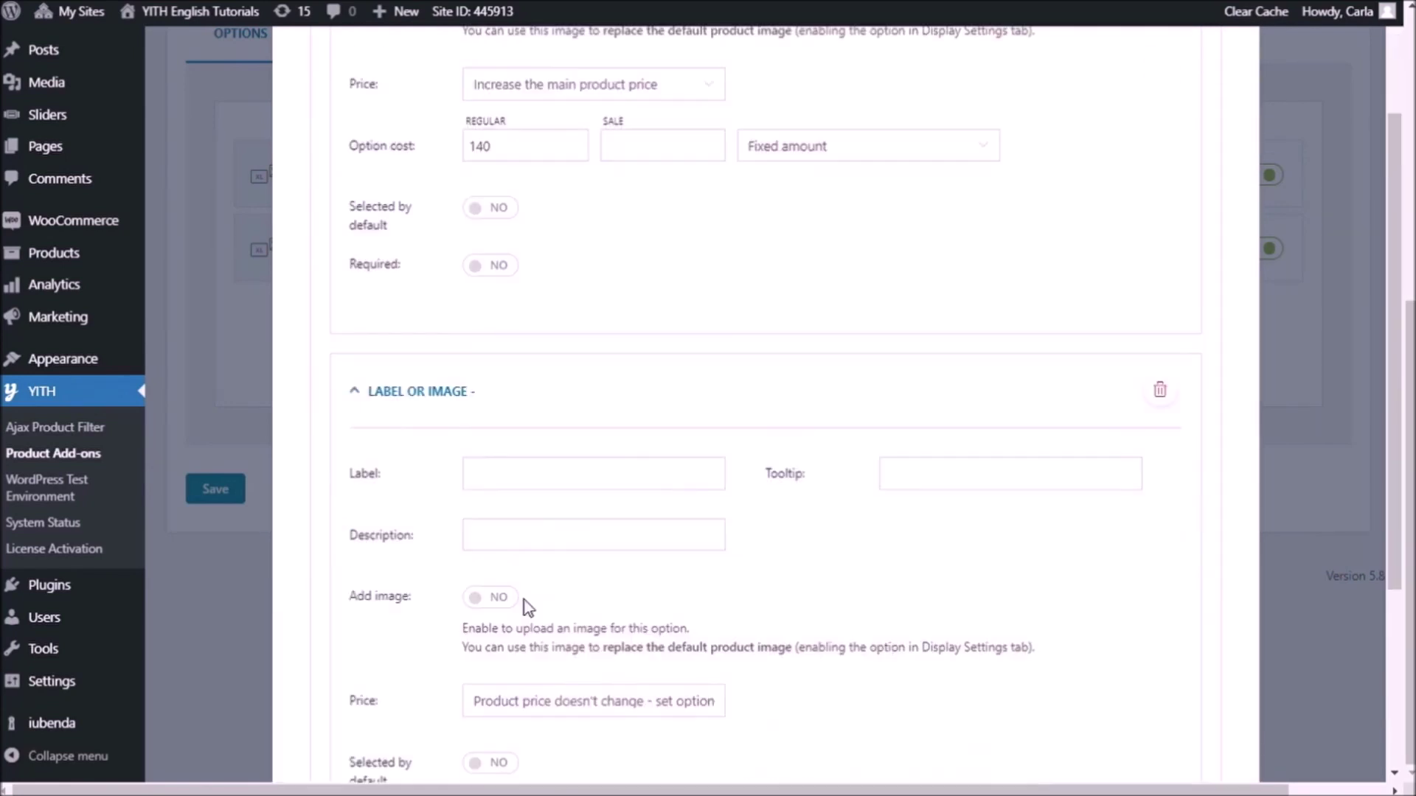
click(569, 341)
text(2 ct)
scroll(570, 342, down, 2)
scroll(570, 342, down, 2)
click(593, 244)
click(623, 294)
text(200)
click(1180, 693)
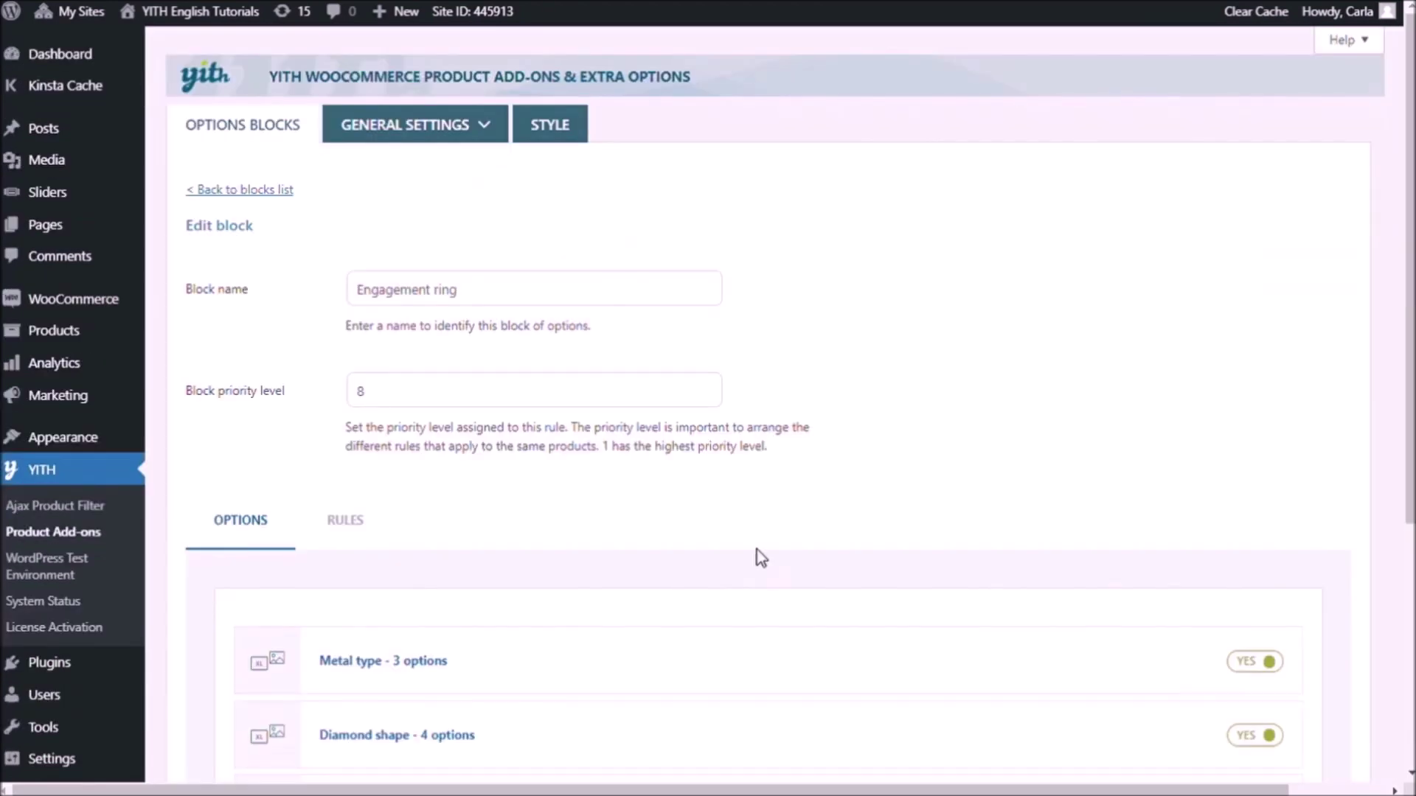
- Set the content alignment of the Diamond size option set's labels to Center, then save the option set and the block
scroll(421, 617, down, 4)
click(373, 538)
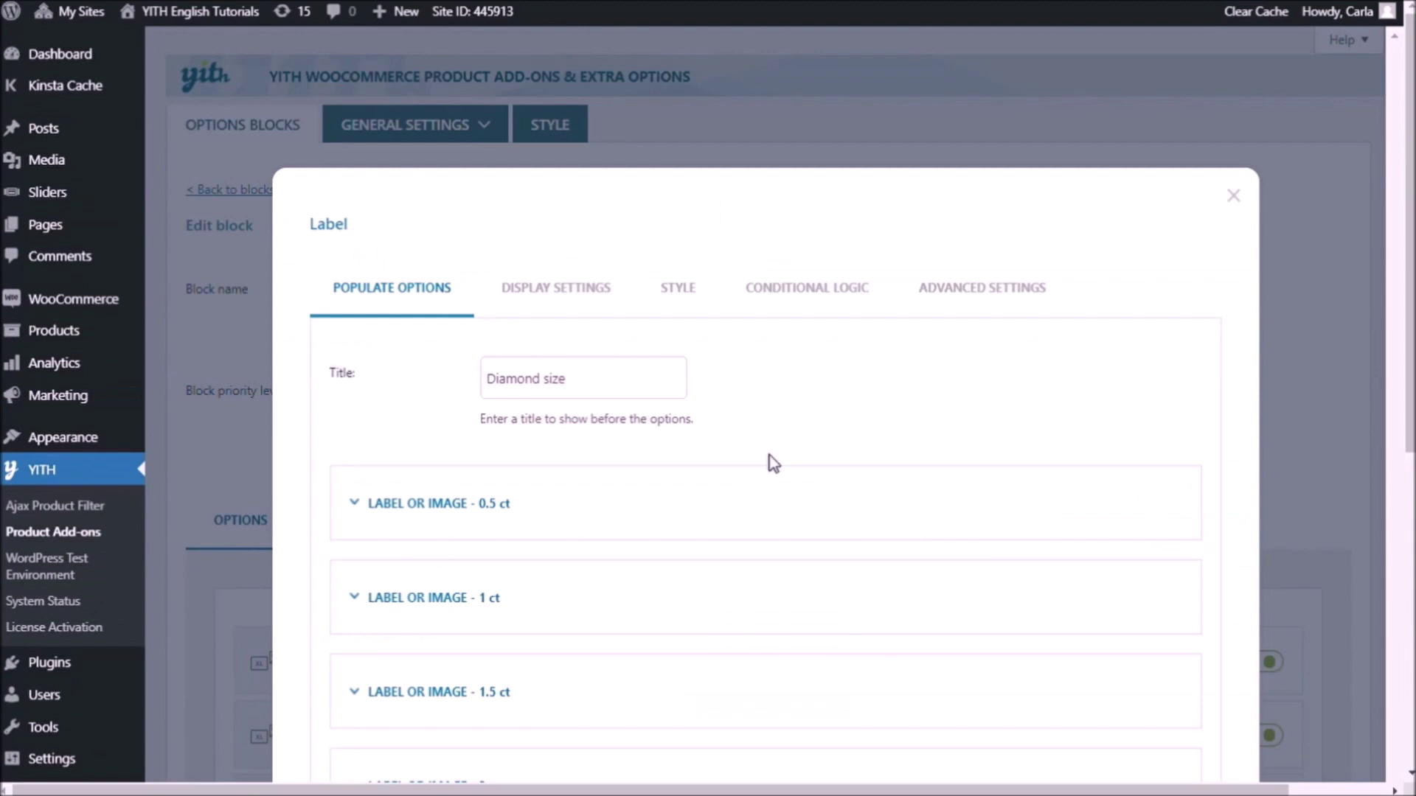
click(682, 293)
scroll(814, 437, down, 1)
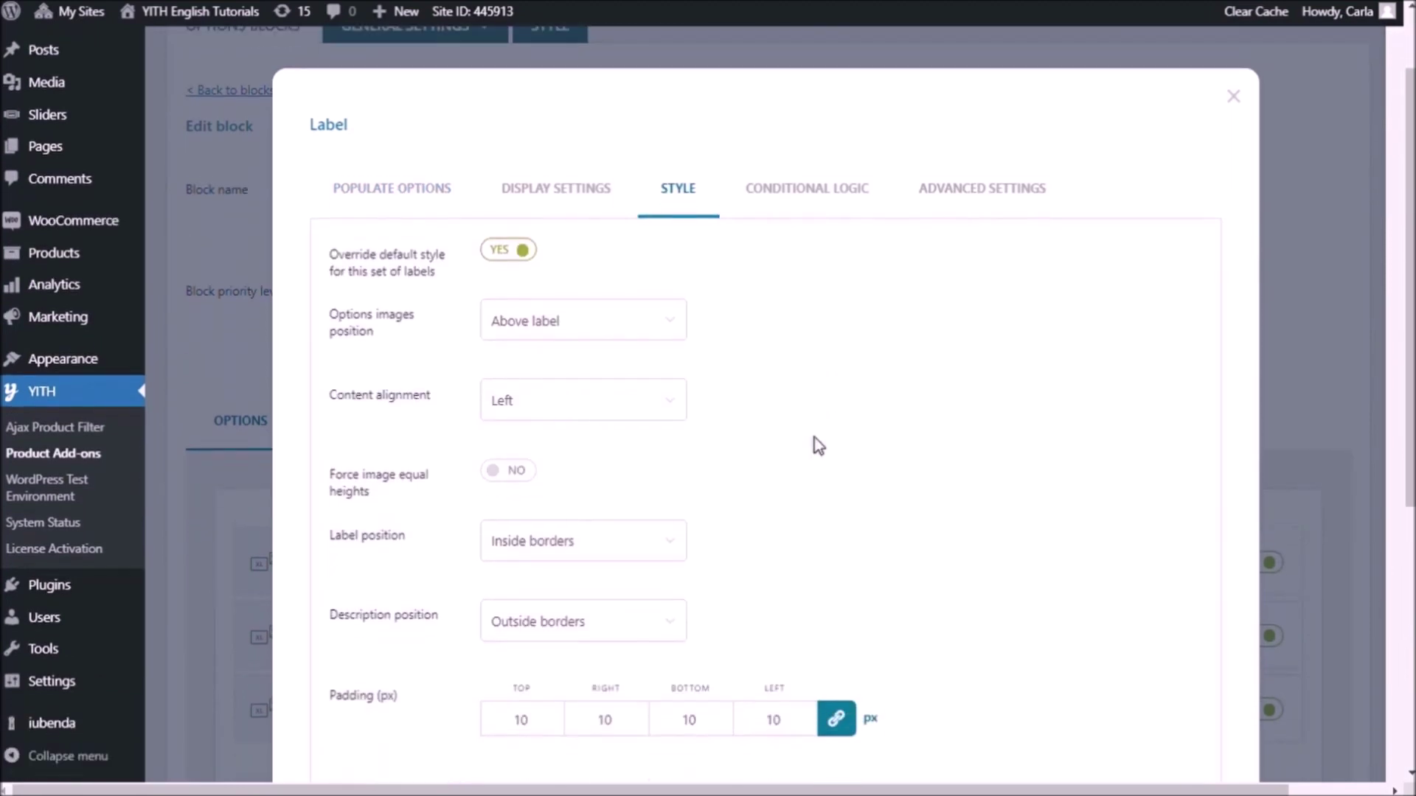
click(614, 396)
click(573, 450)
scroll(1027, 458, down, 5)
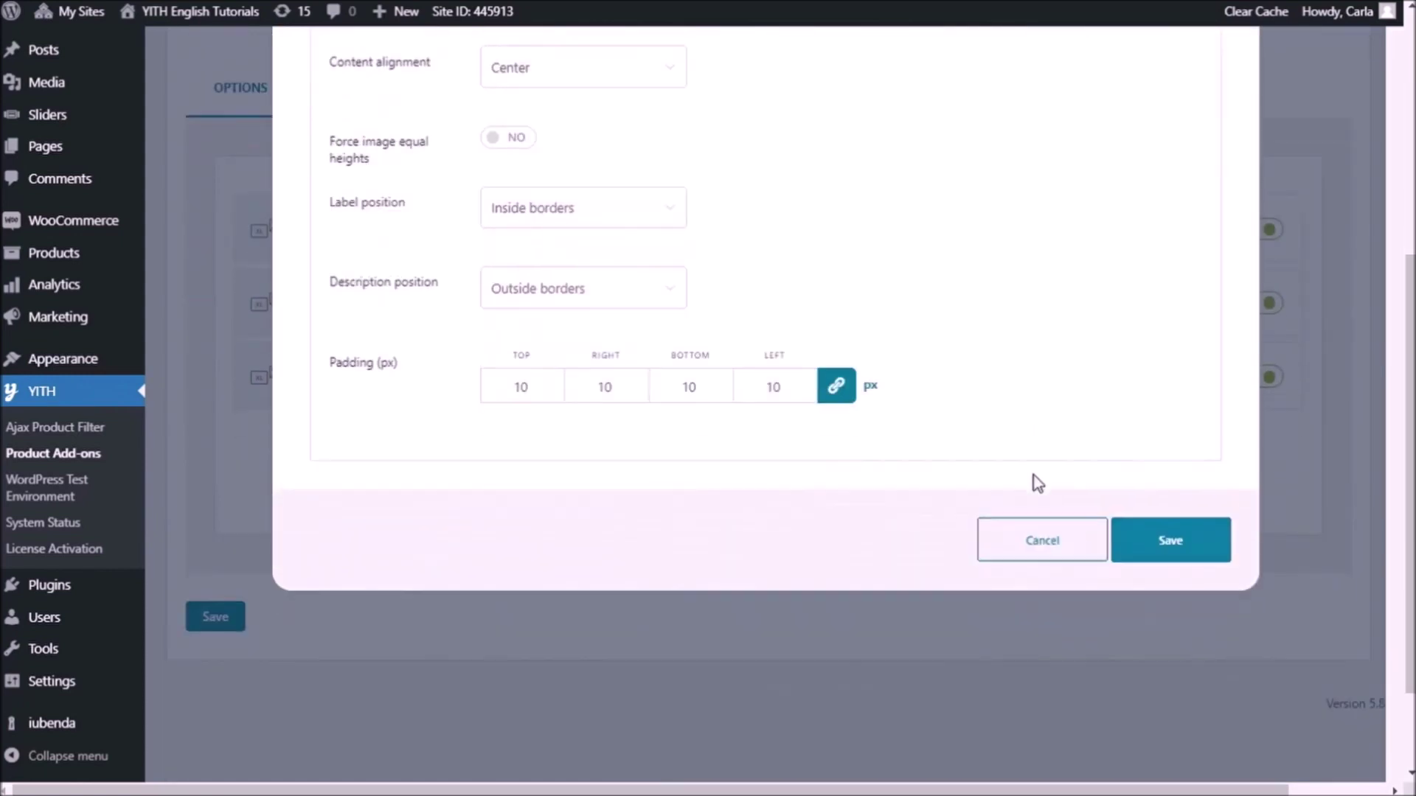
click(1181, 525)
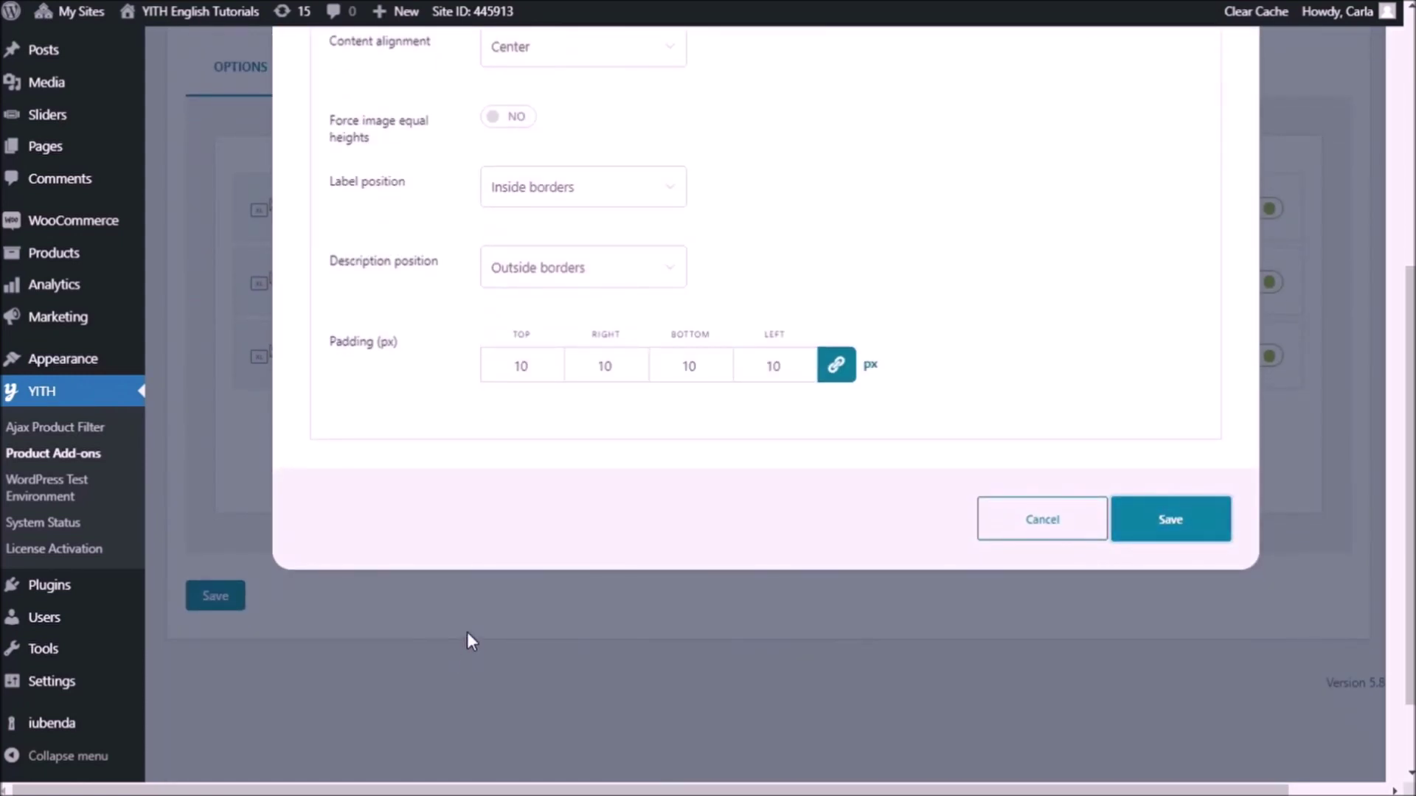
scroll(468, 635, down, 5)
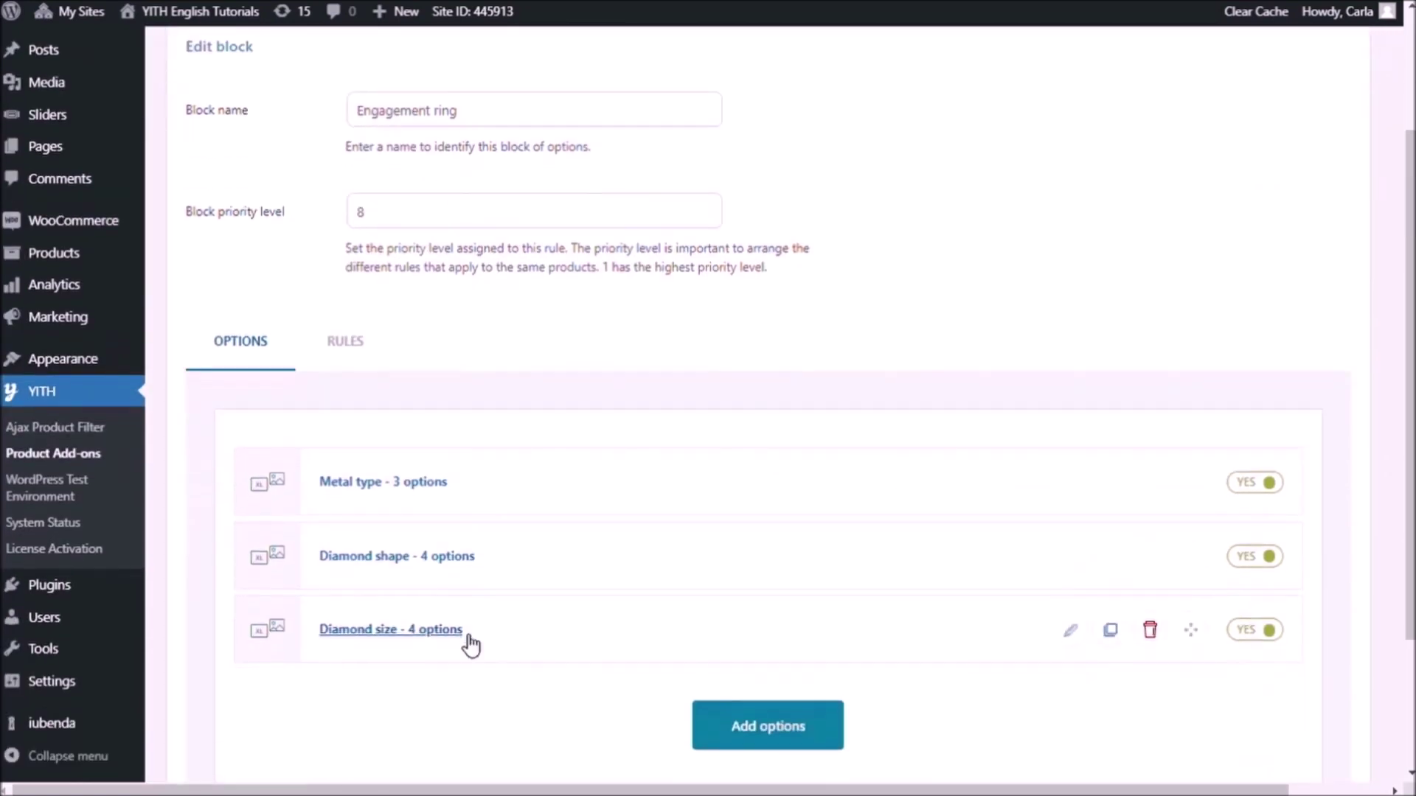
click(225, 678)
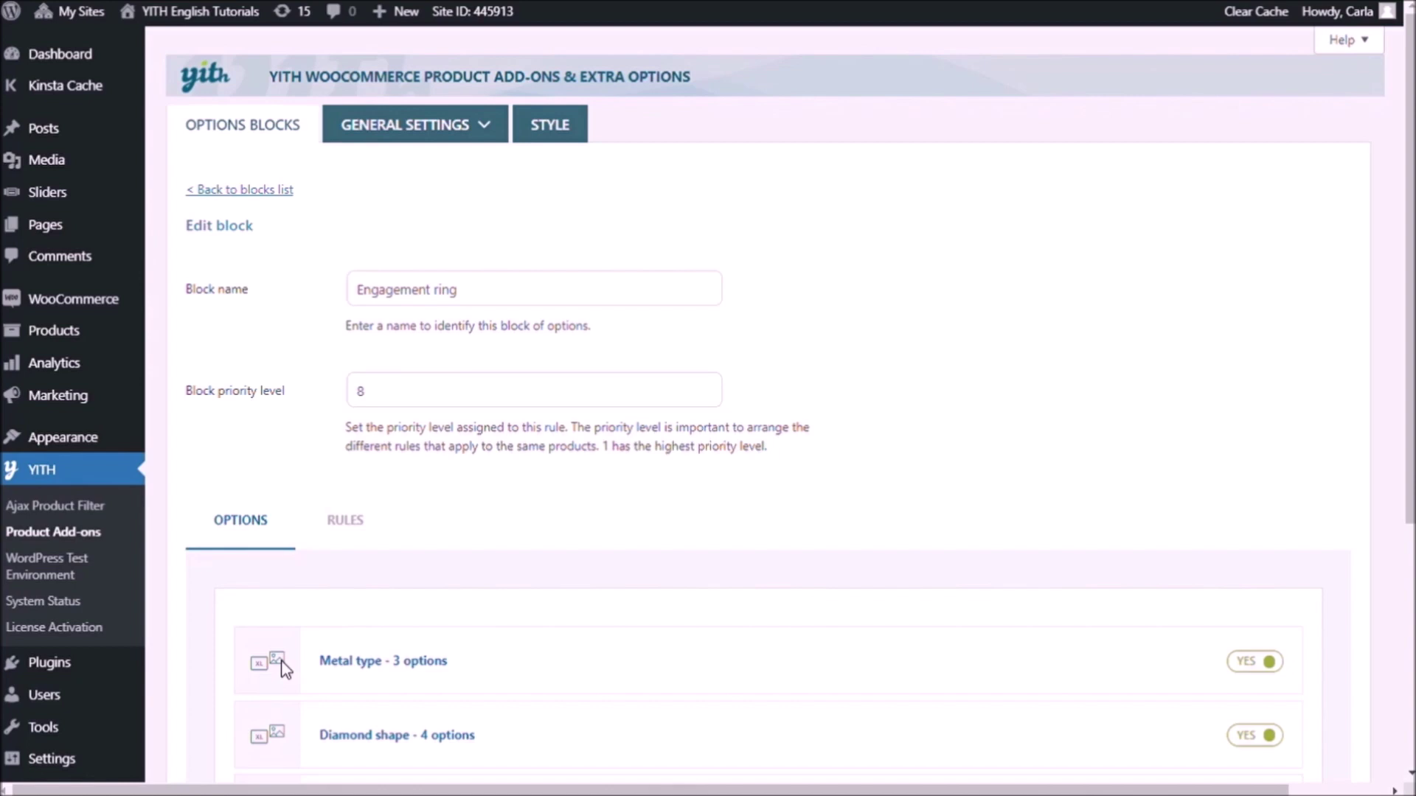
- Test the options on the engagement ring product page by deselecting the Round shape and the 14K Yellow Gold metal type
key(ctrl+Tab)
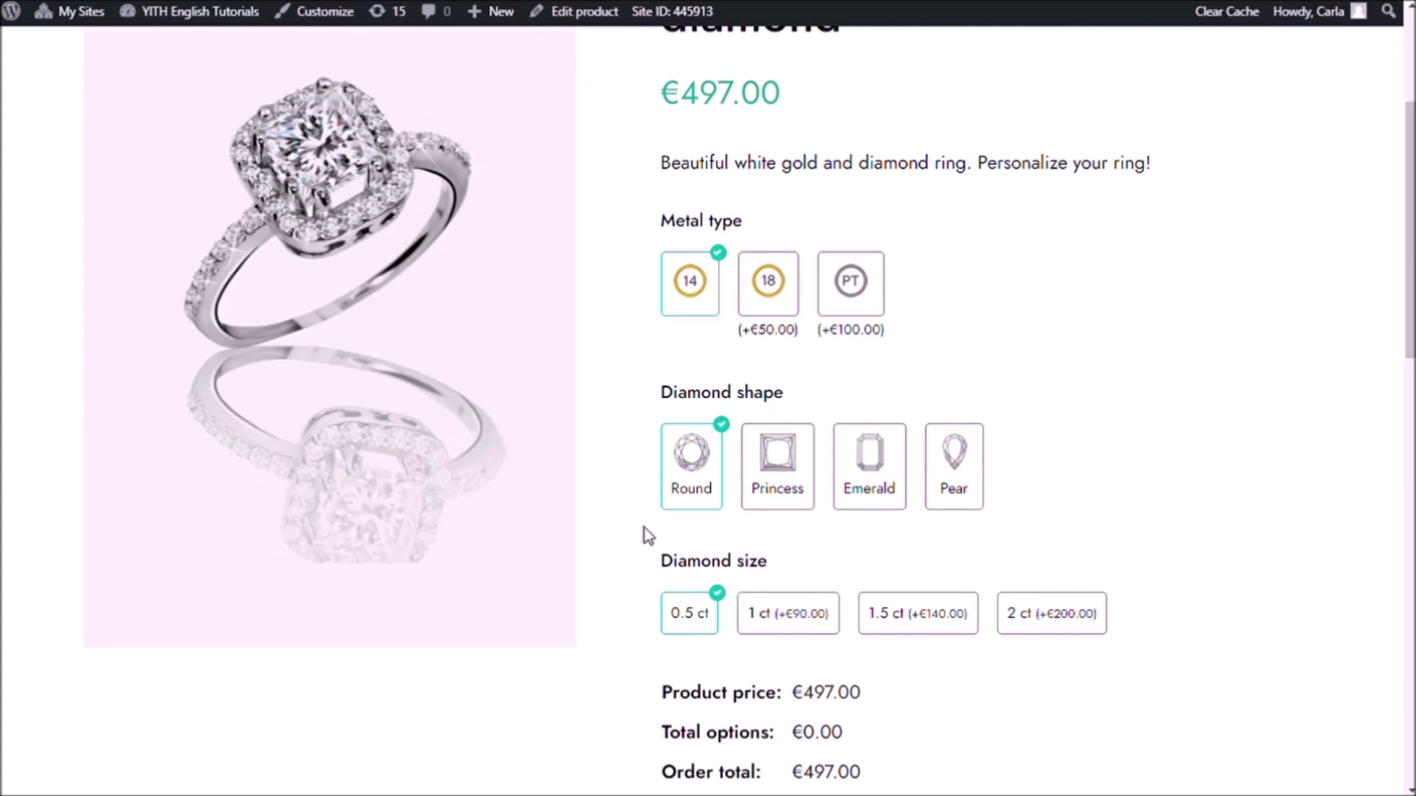
click(705, 490)
click(713, 308)
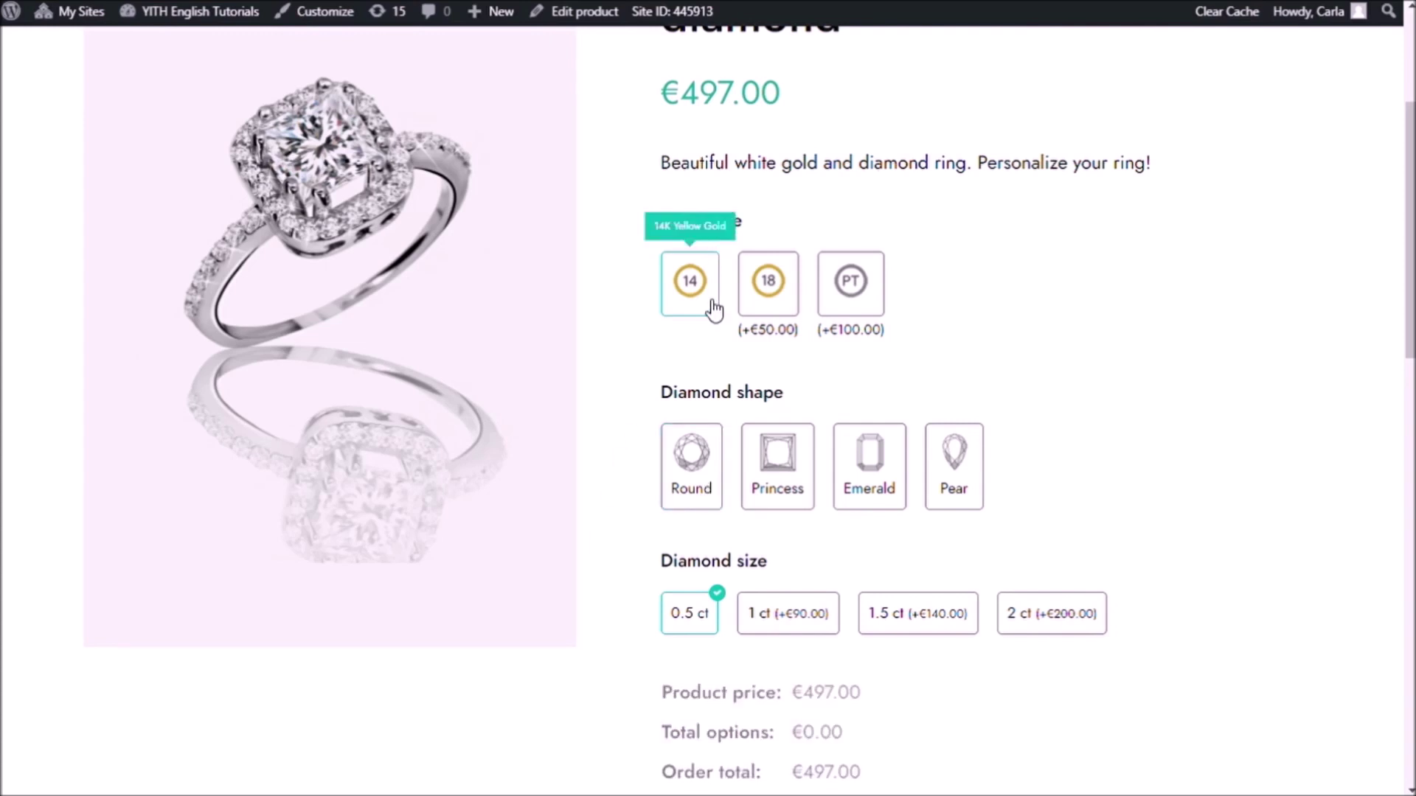
scroll(1328, 544, down, 4)
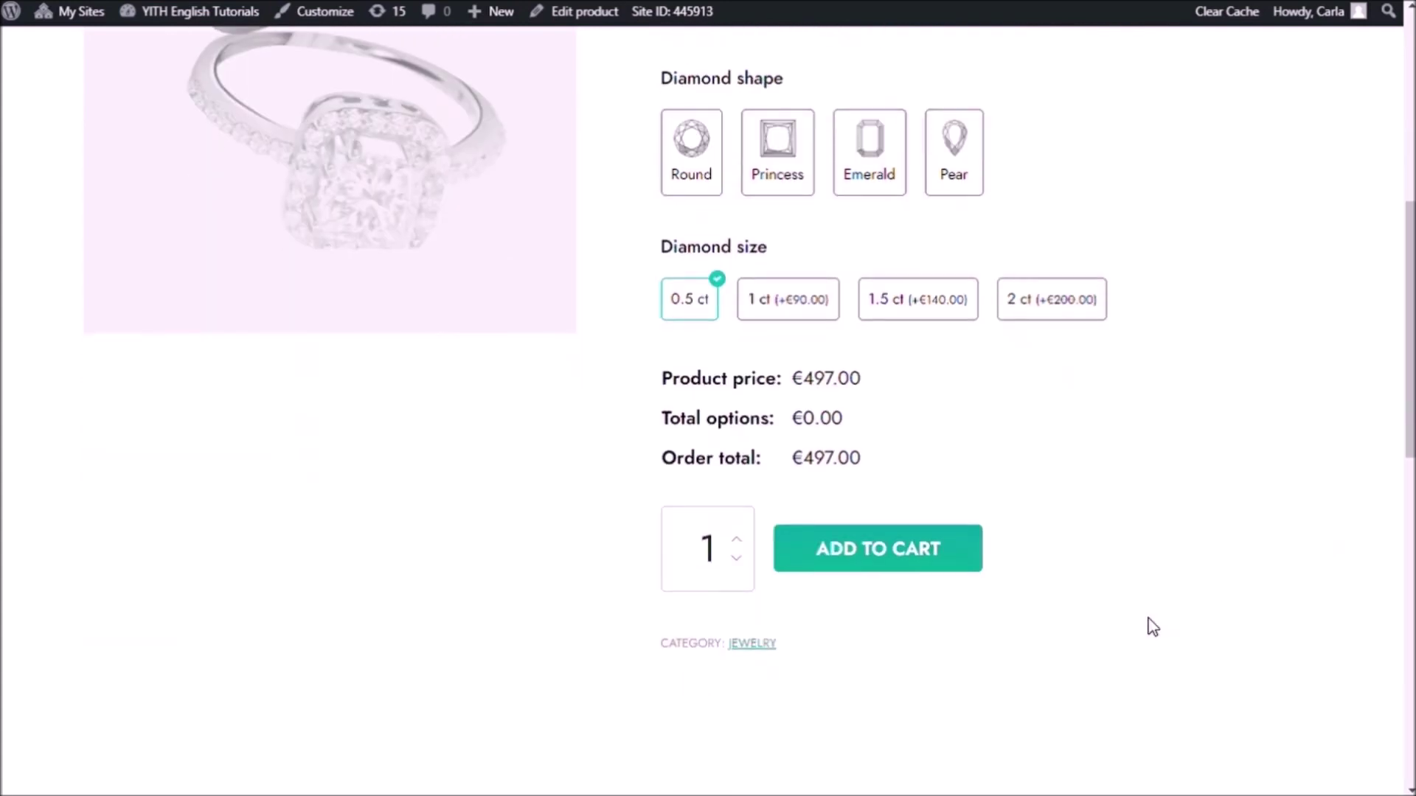
- Try to add the ring to the cart with no metal type or diamond shape selected
click(964, 570)
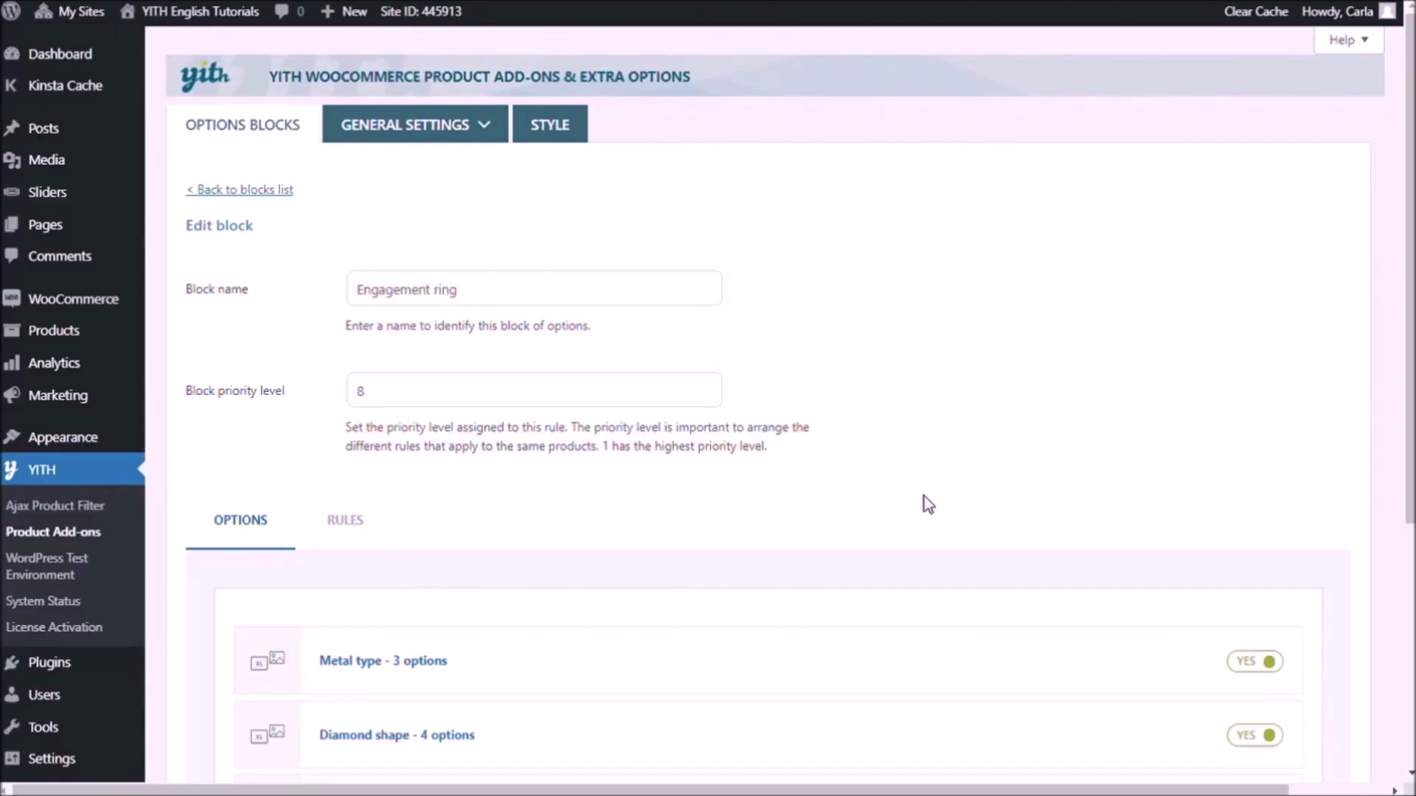
- Enable min/max selection rules for the Metal type options, require a minimum of 1 option, and save the set
scroll(450, 525, down, 2)
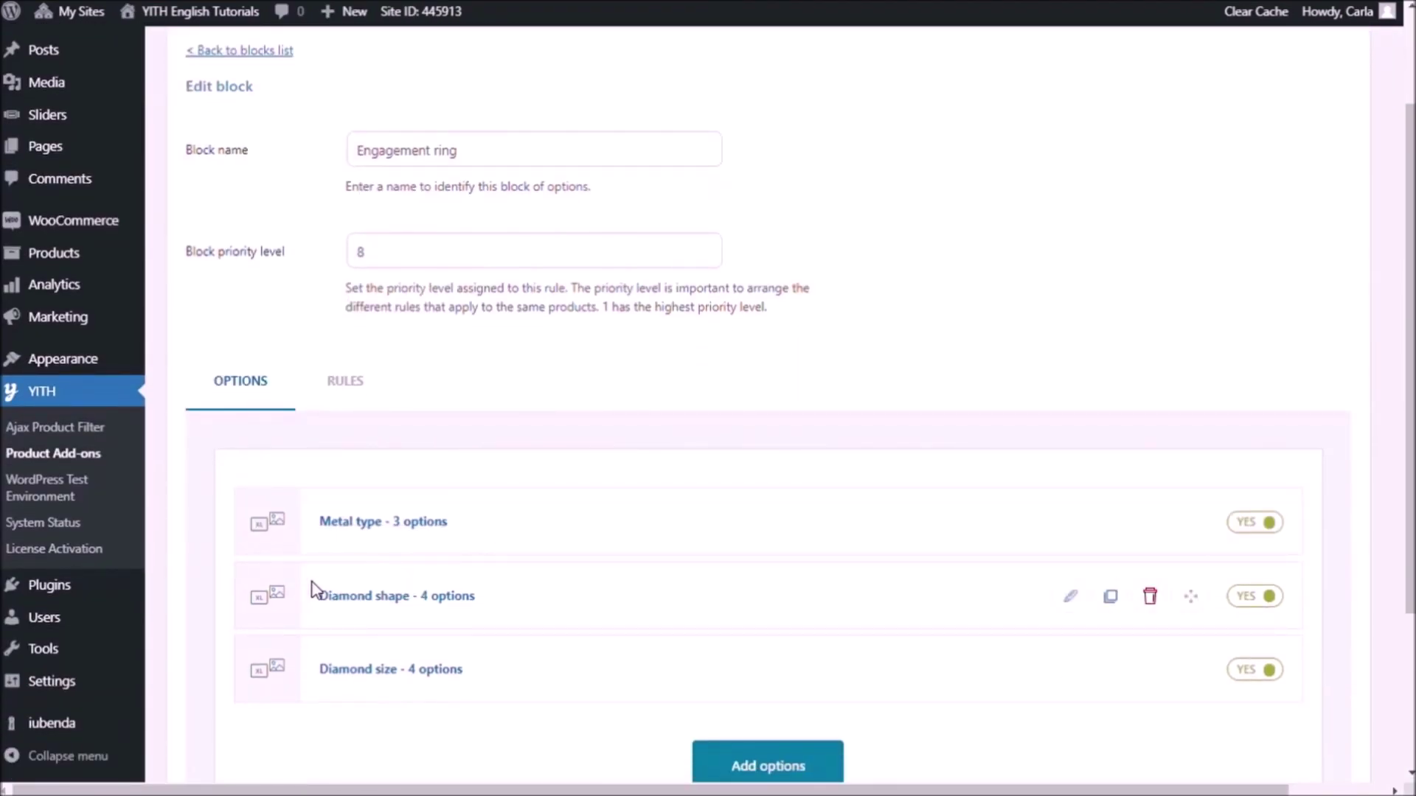
click(358, 527)
click(991, 292)
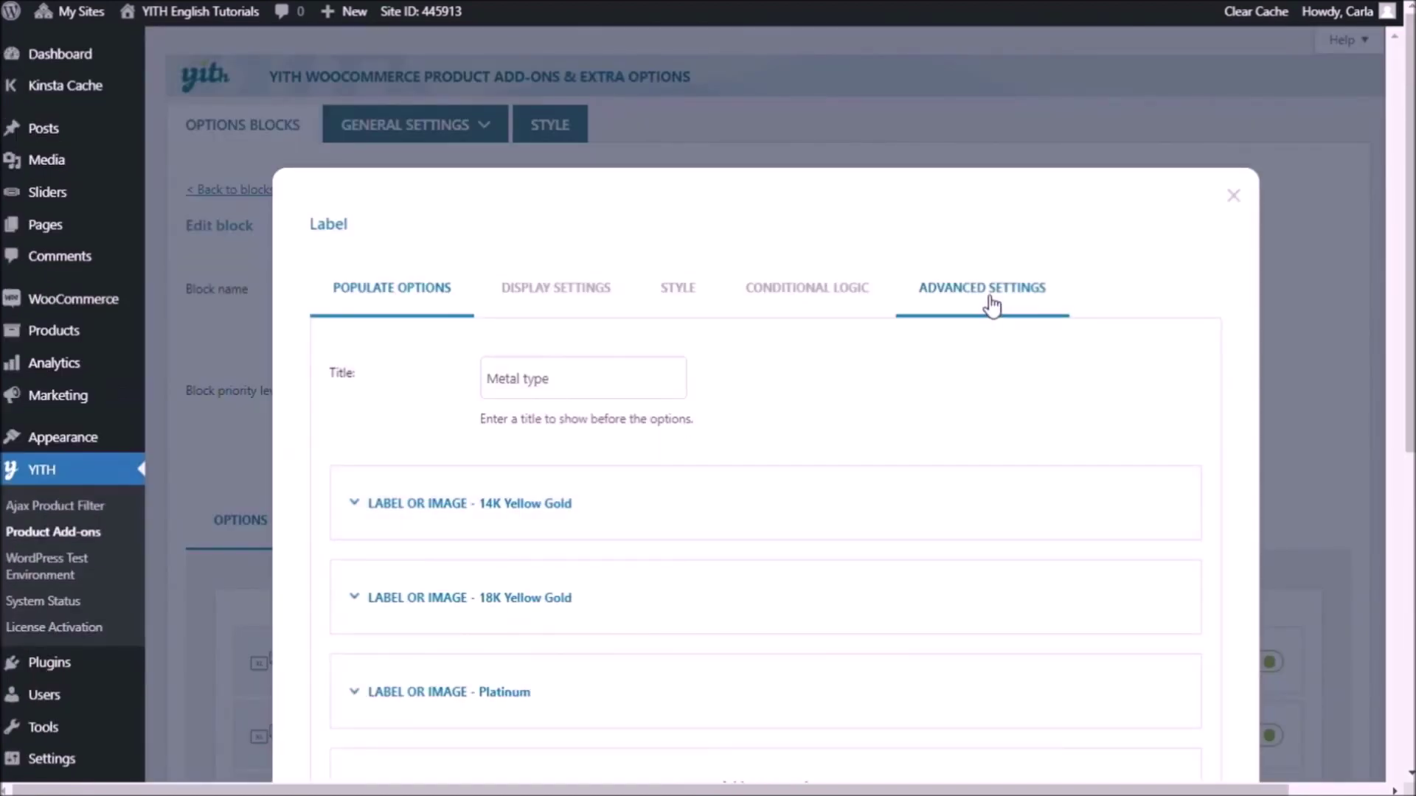
scroll(988, 295, down, 2)
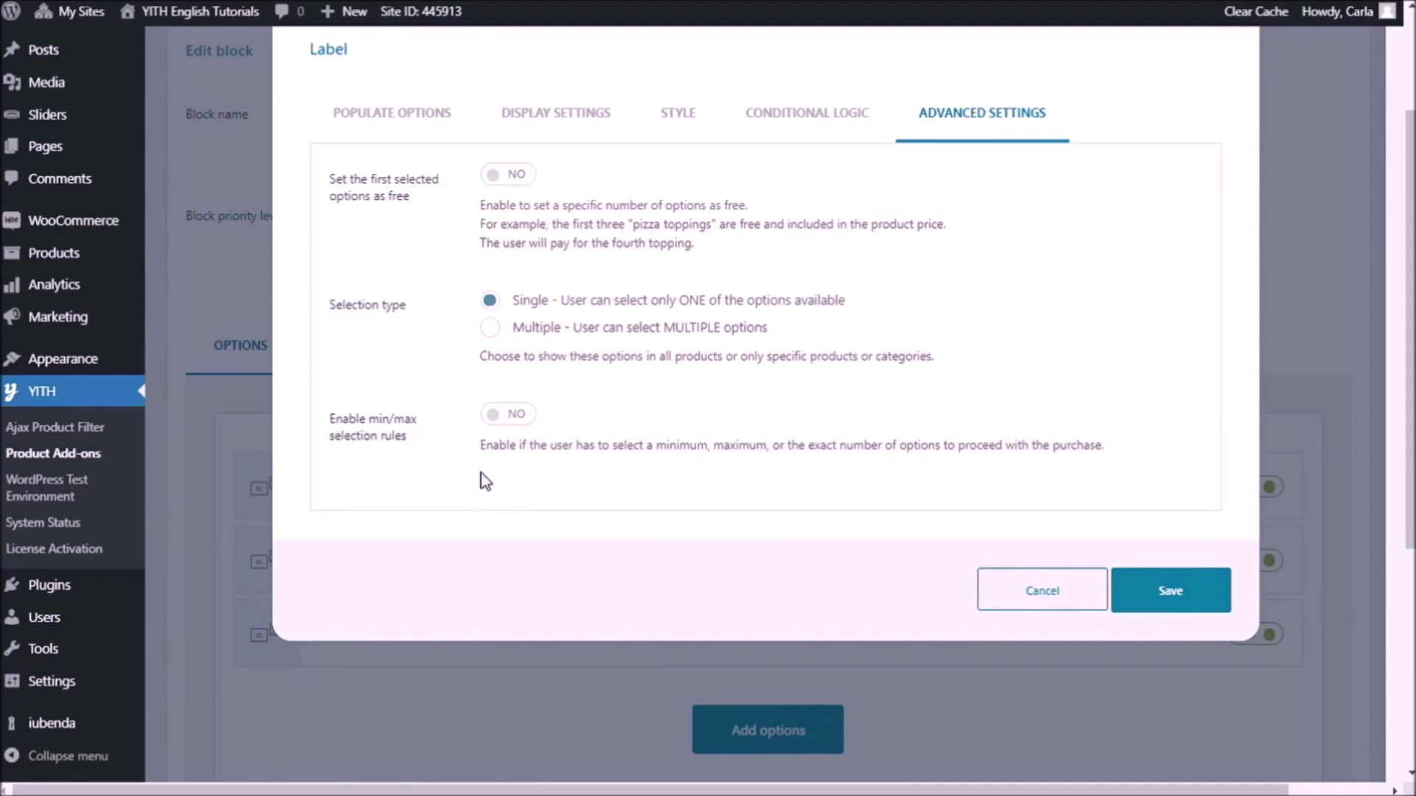
click(511, 415)
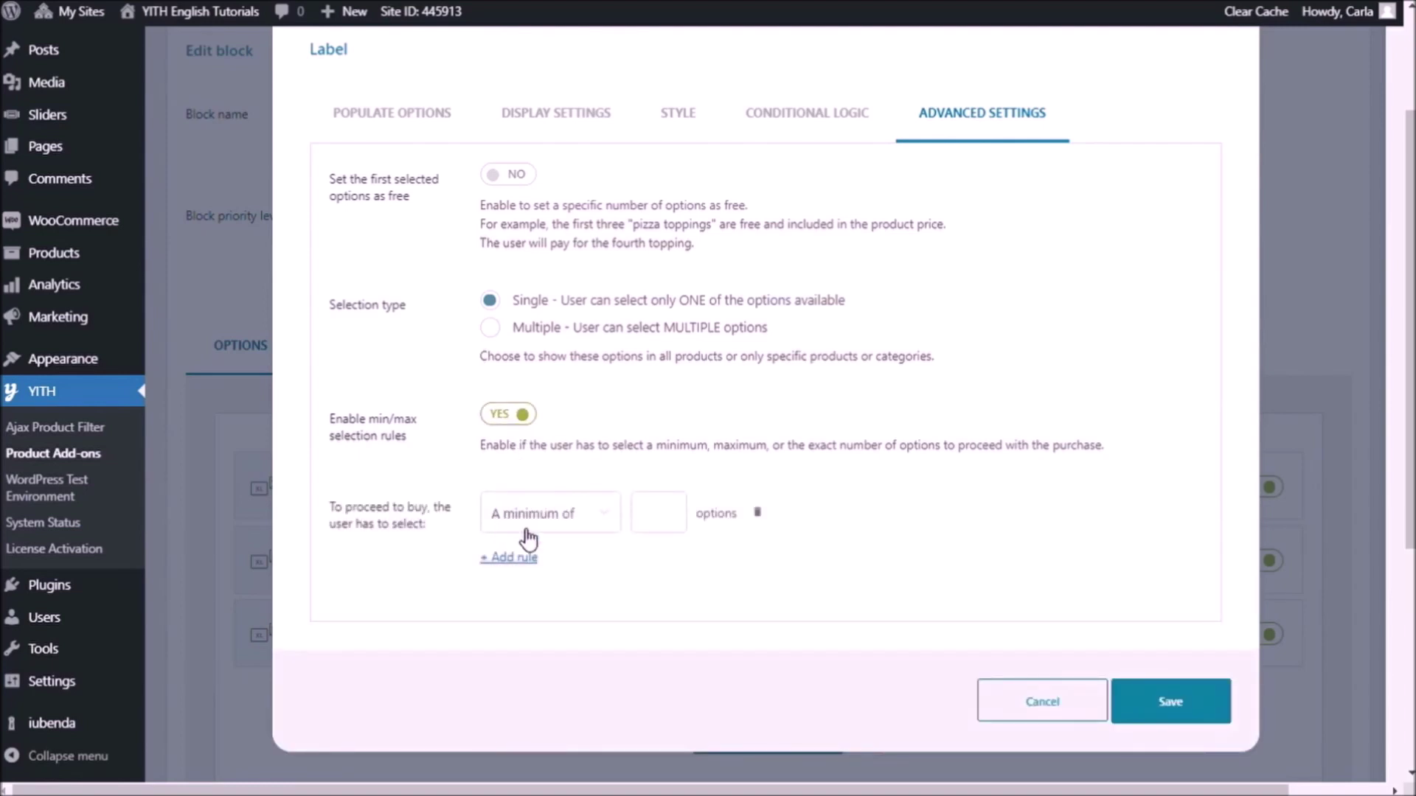
click(660, 521)
text(1)
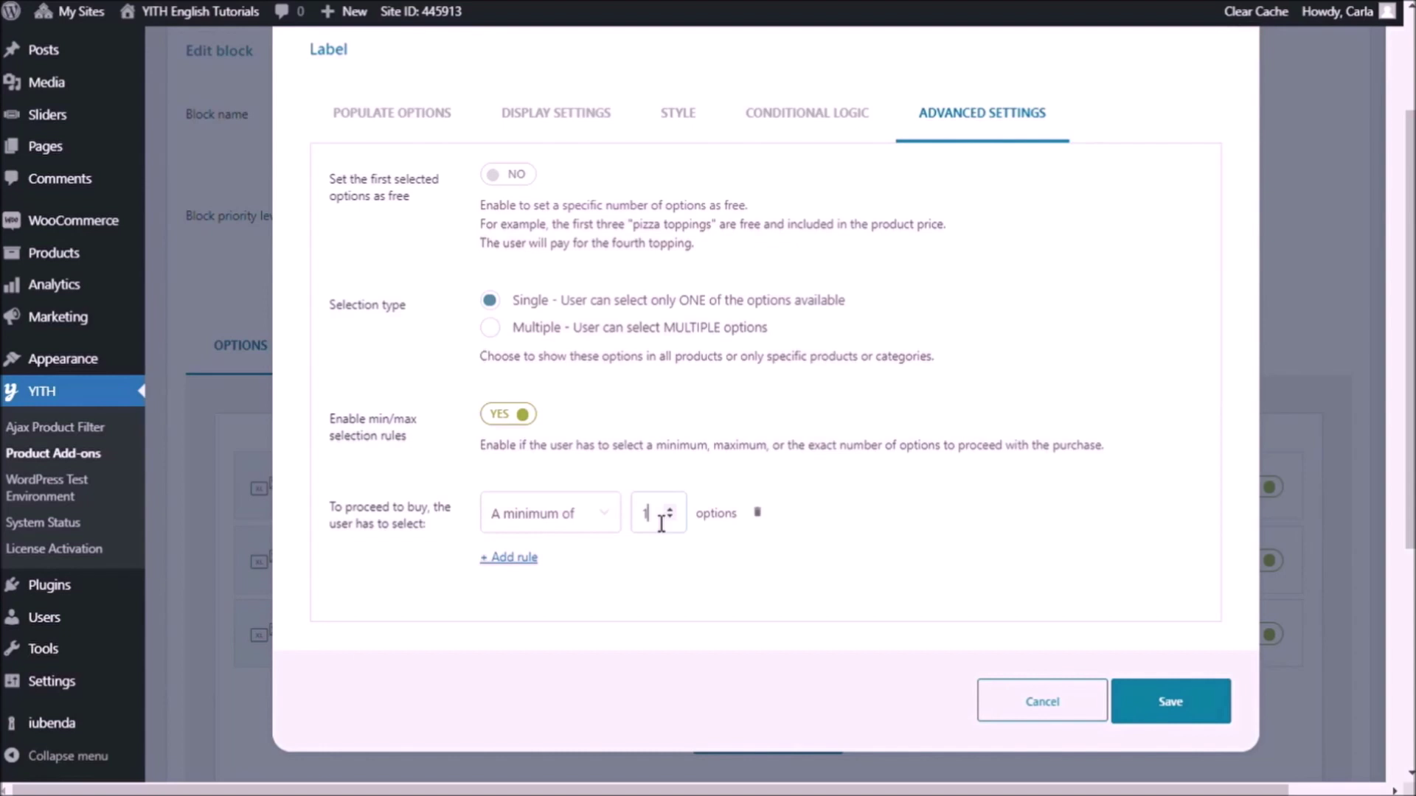
click(1149, 702)
- Enable min/max selection rules with a minimum requirement for the Diamond shape options
scroll(467, 491, down, 5)
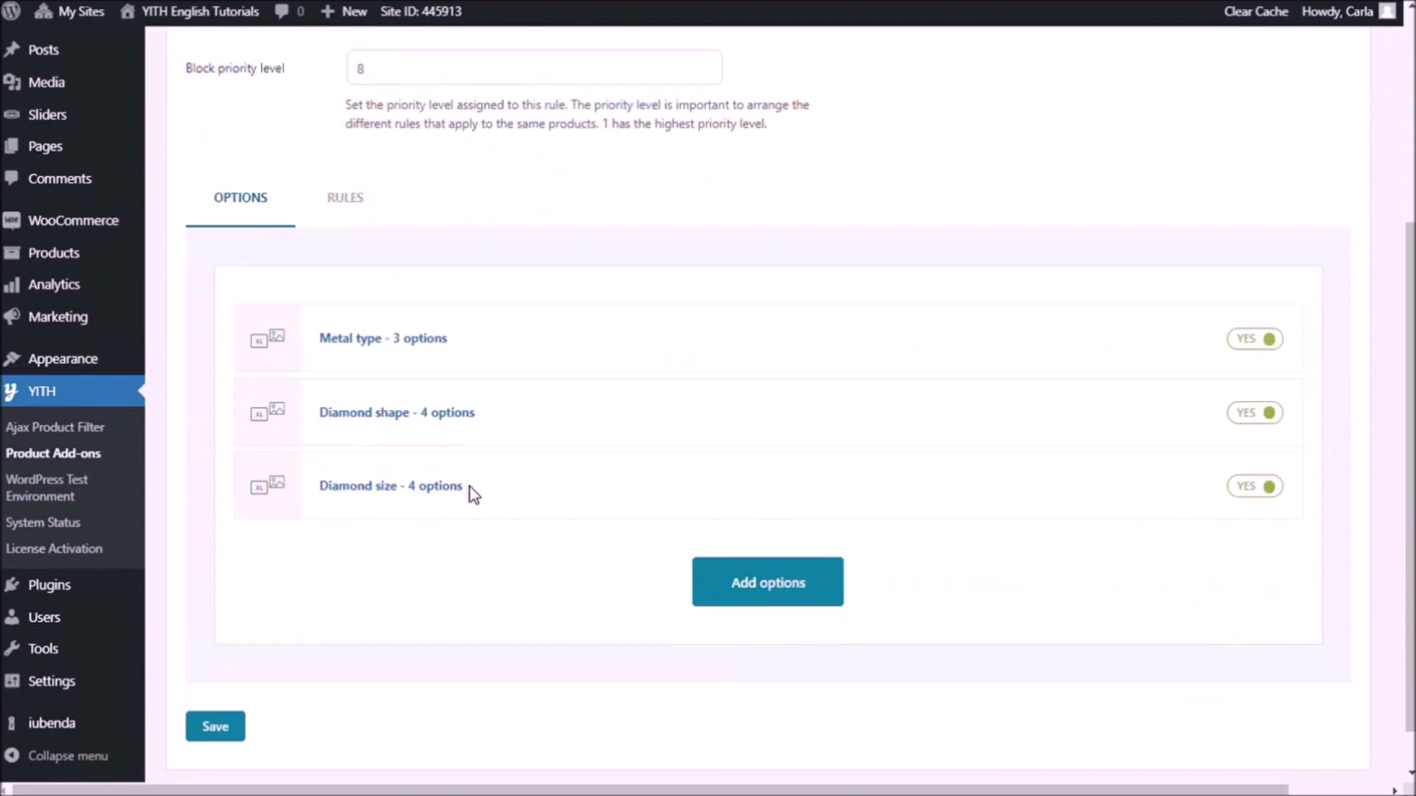
click(348, 371)
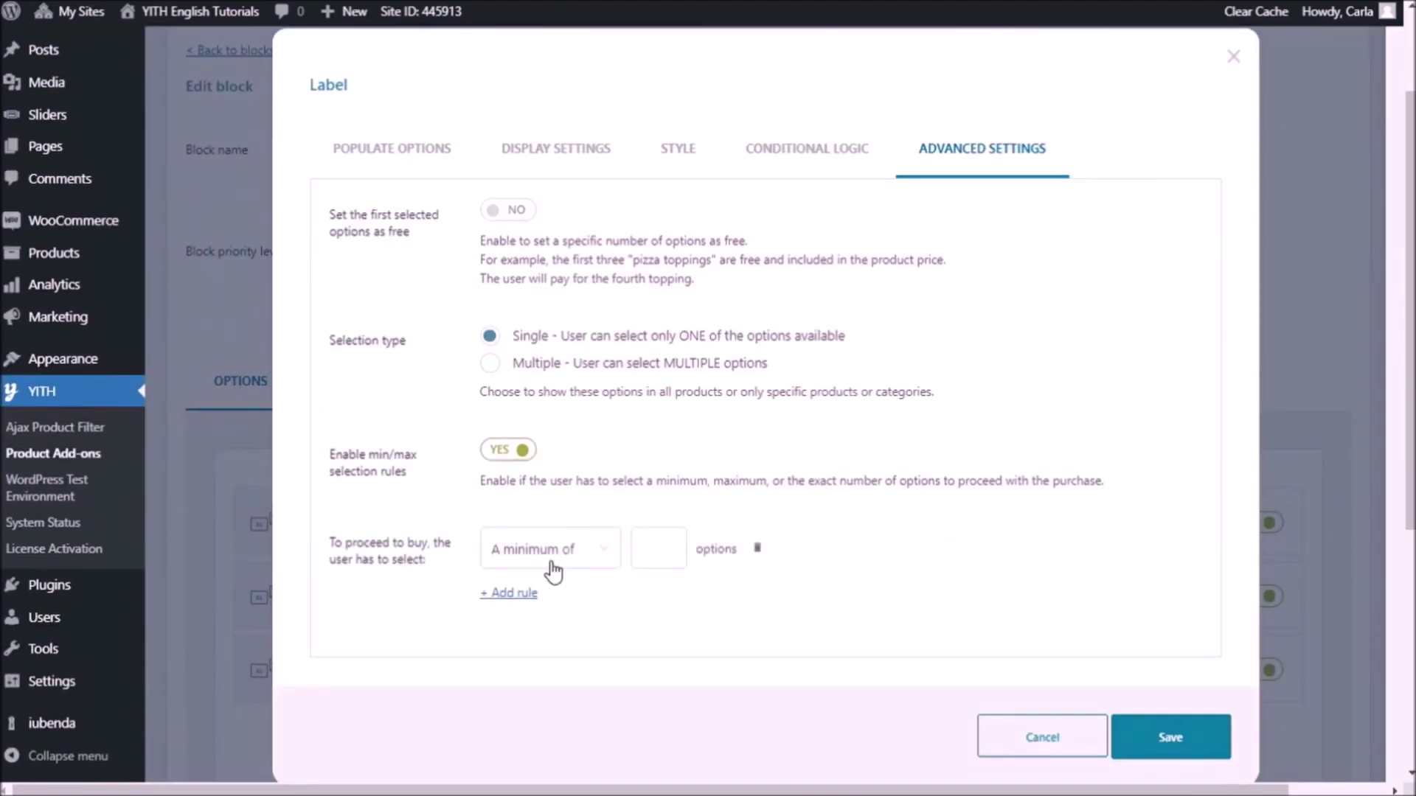
key(Escape)
scroll(728, 319, down, 2)
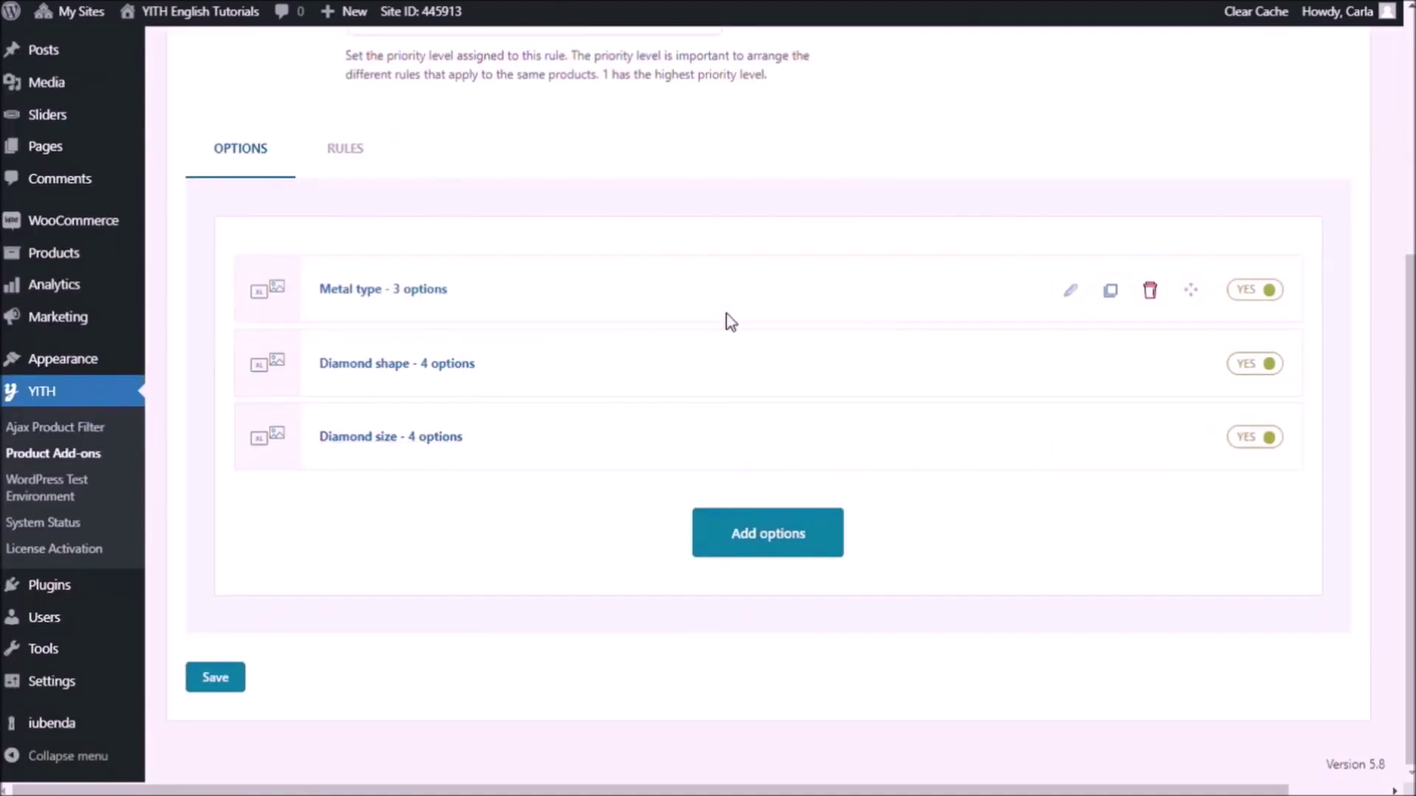
- Make a minimum selection mandatory for the Diamond size options too, then save the Engagement ring block
click(727, 319)
scroll(564, 462, down, 2)
click(516, 453)
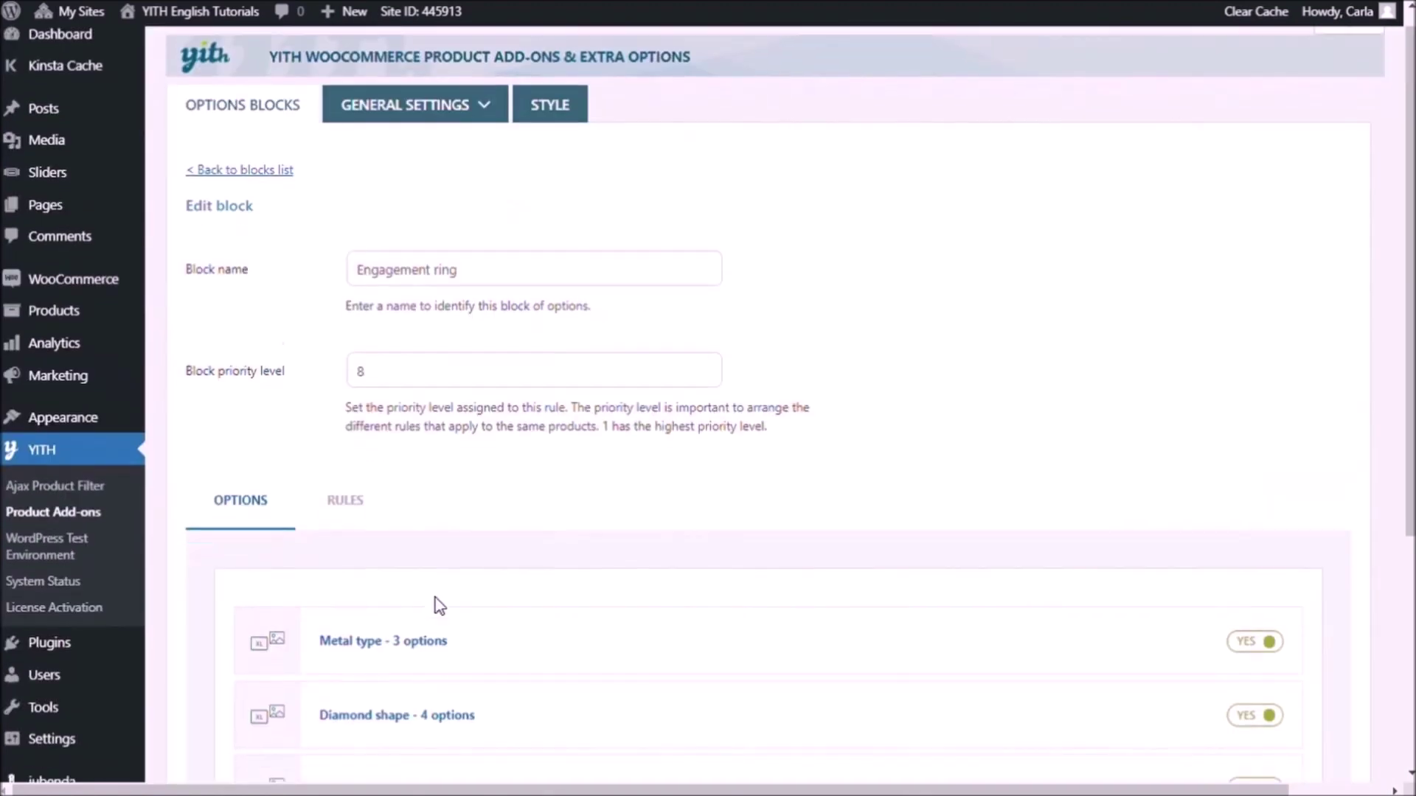
scroll(439, 605, down, 5)
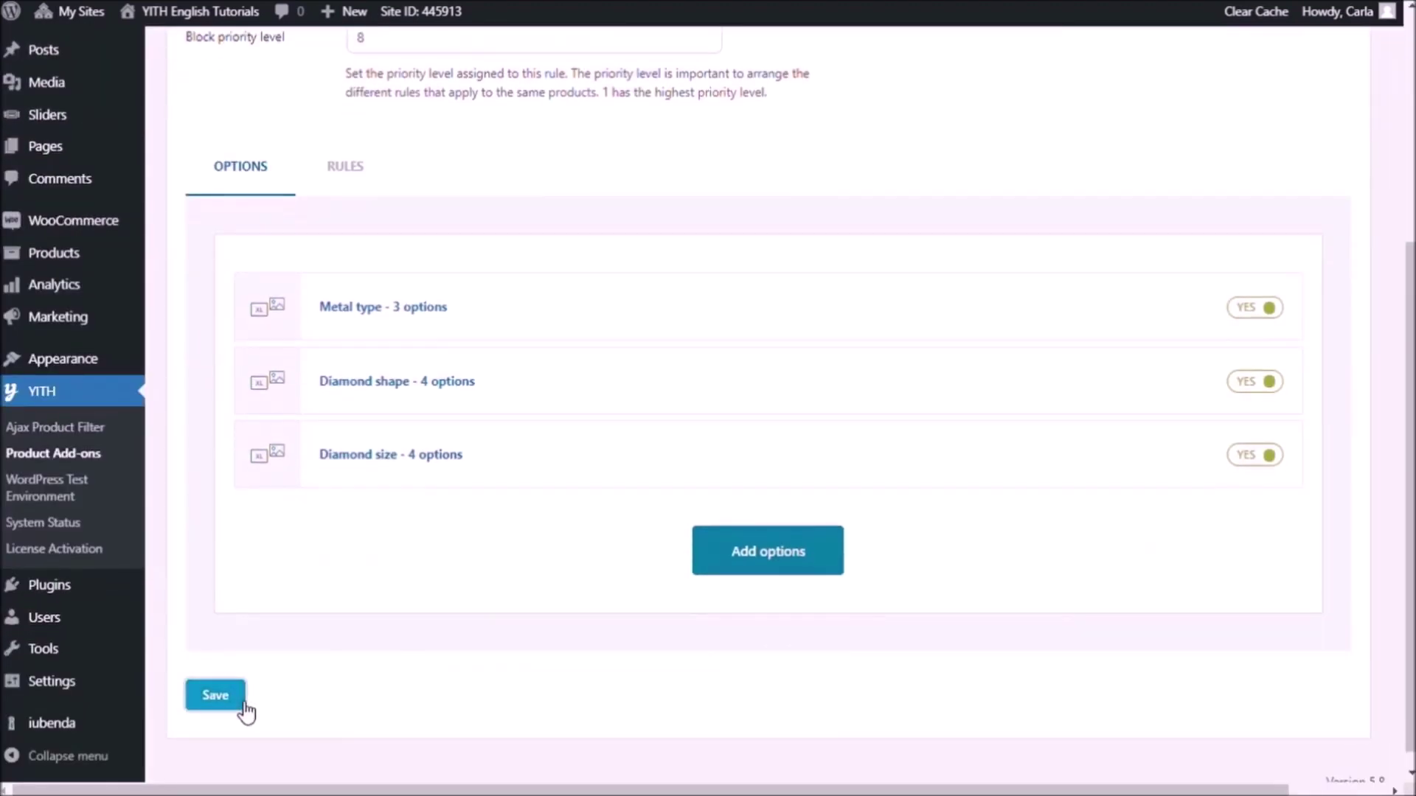
click(215, 696)
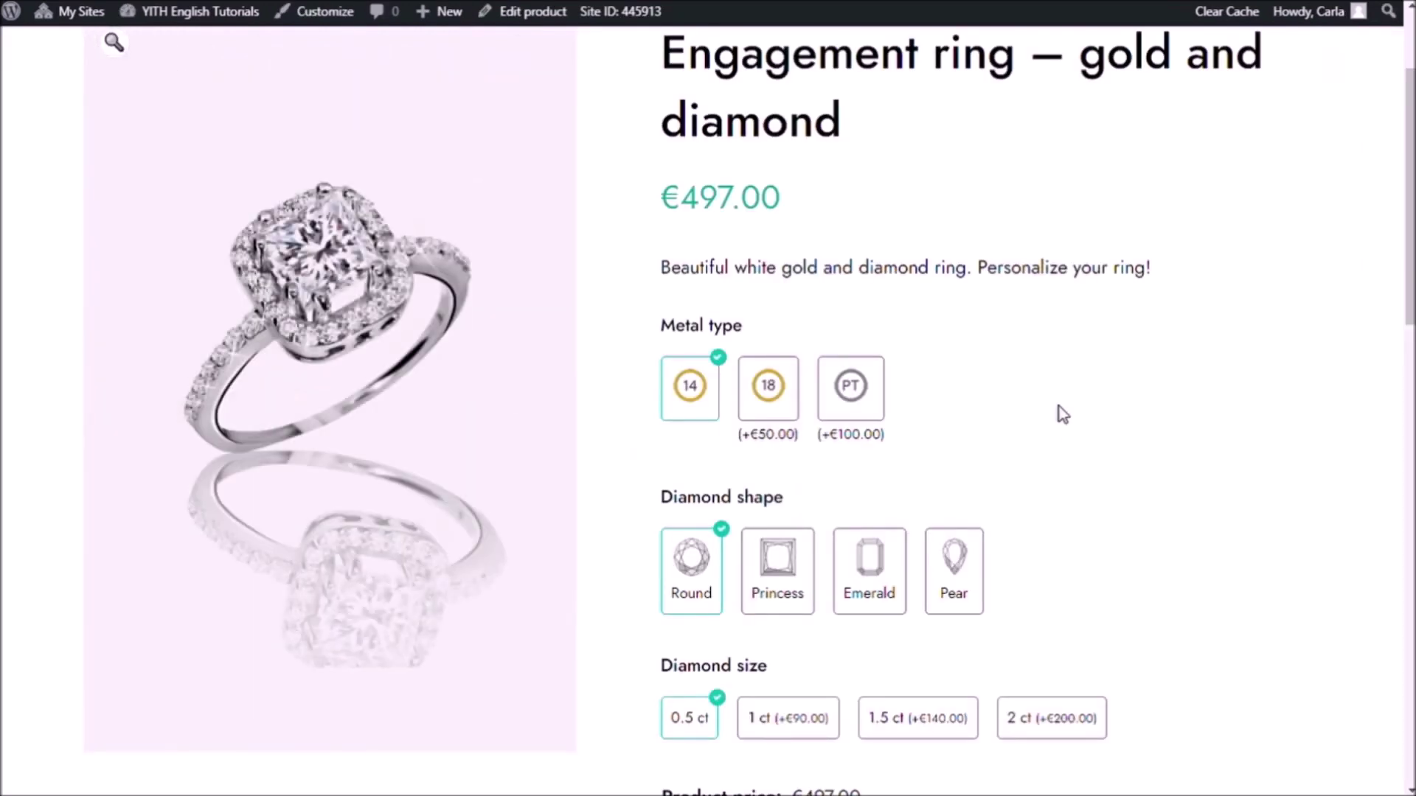
- Test the required selection on the product page by deselecting 0.5 ct and trying to add the ring to the cart, then reselect 0.5 ct
scroll(1059, 406, down, 1)
scroll(1062, 413, down, 3)
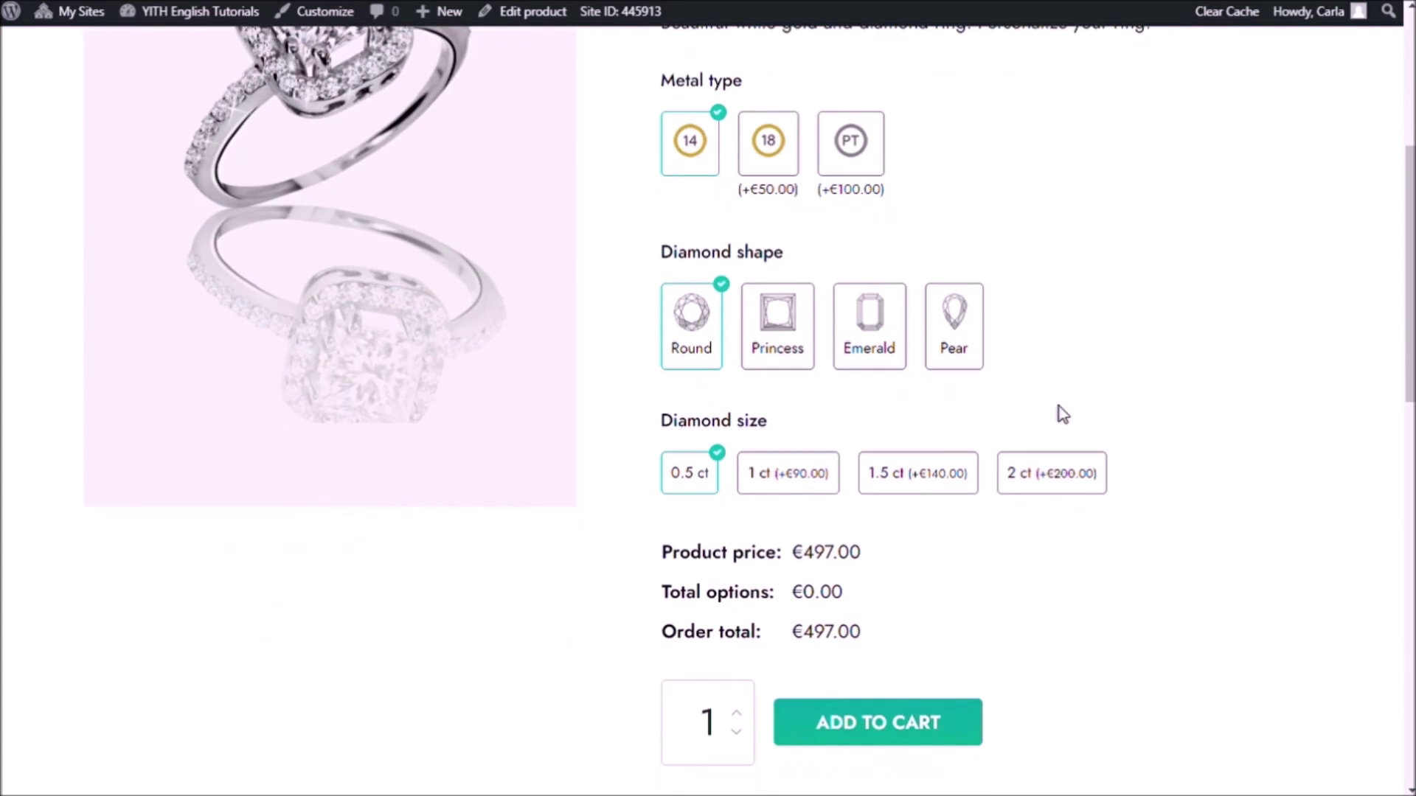
click(671, 475)
click(906, 723)
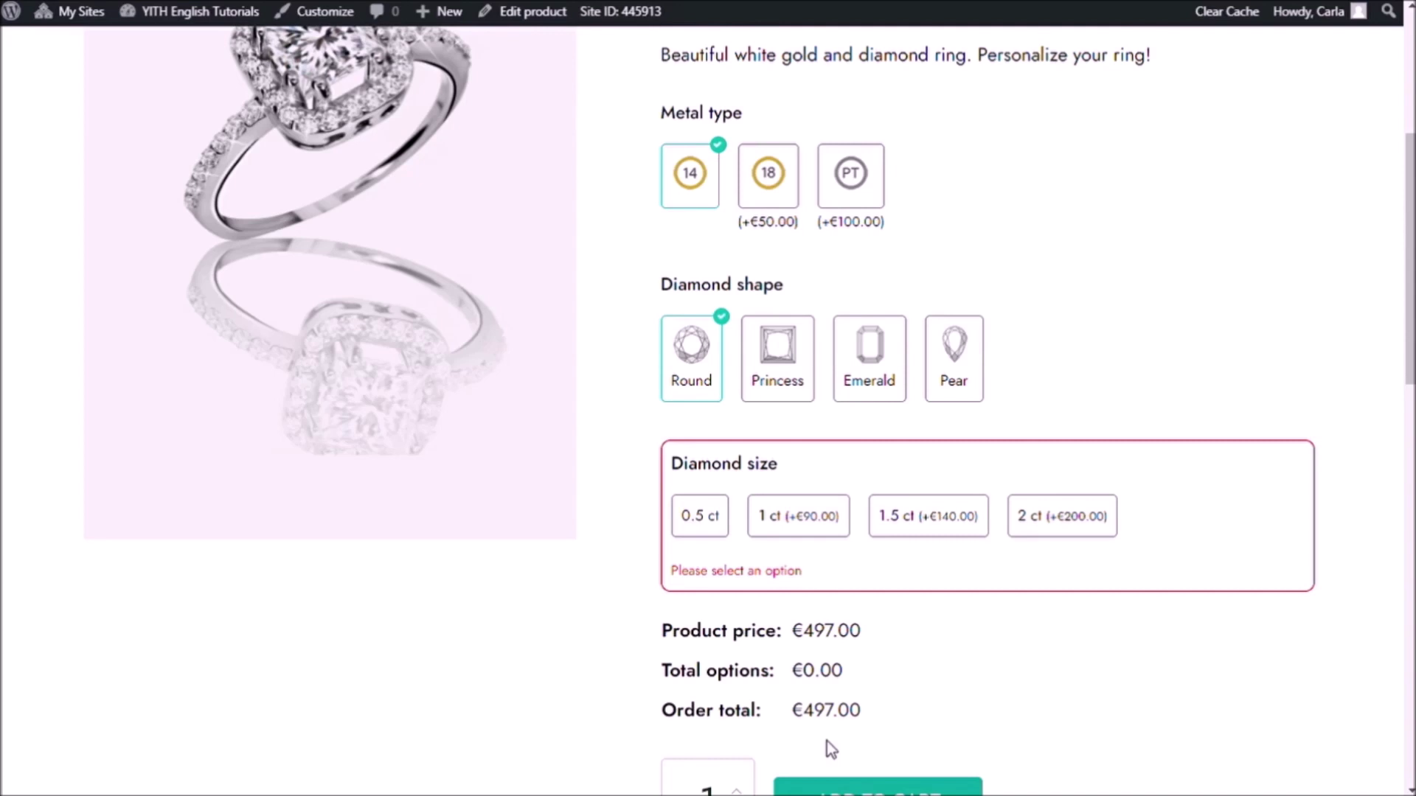
click(712, 516)
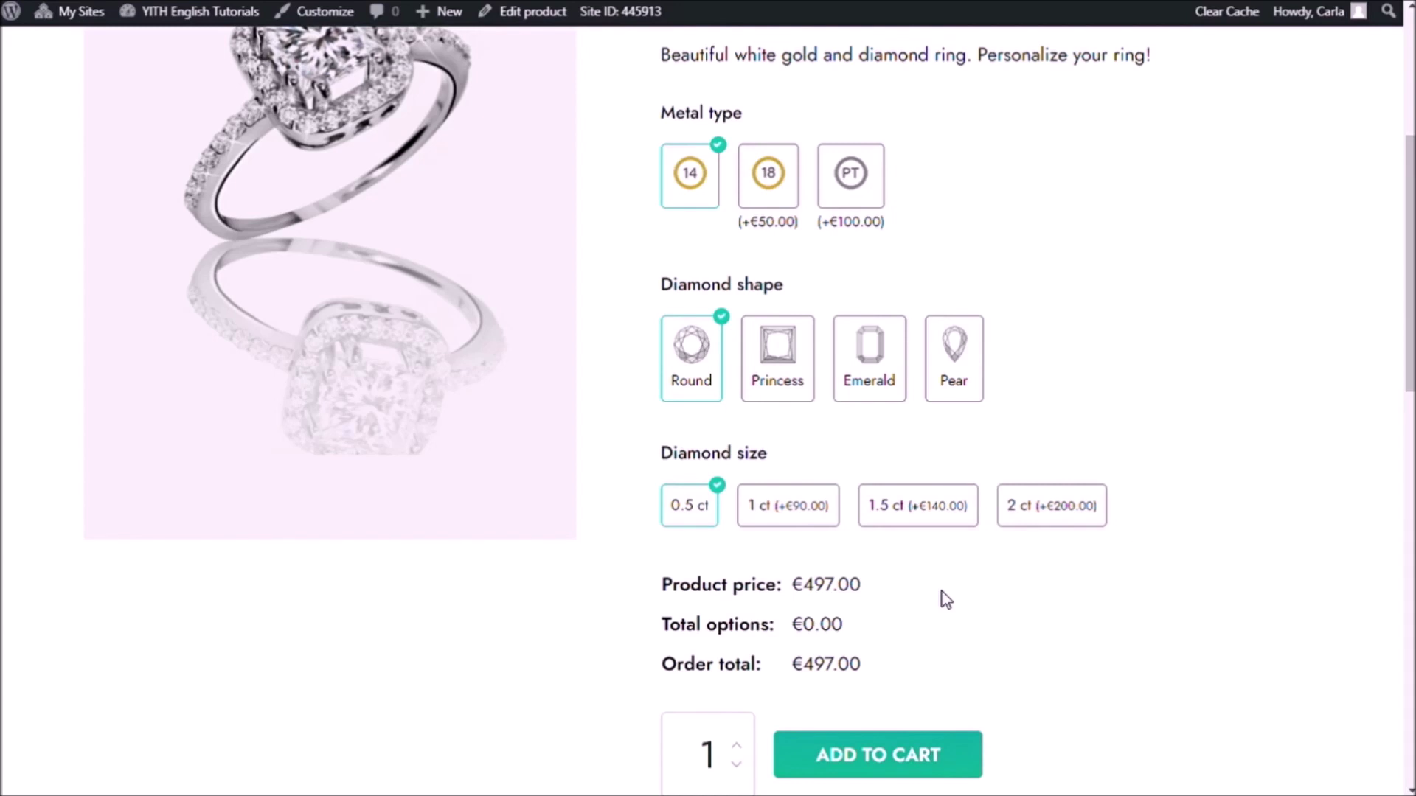
- Check how the price box below the options responds by selecting the 1 ct diamond size and the 18K Yellow Gold metal type
drag(891, 568, 626, 629)
drag(733, 664, 852, 690)
click(907, 676)
click(812, 521)
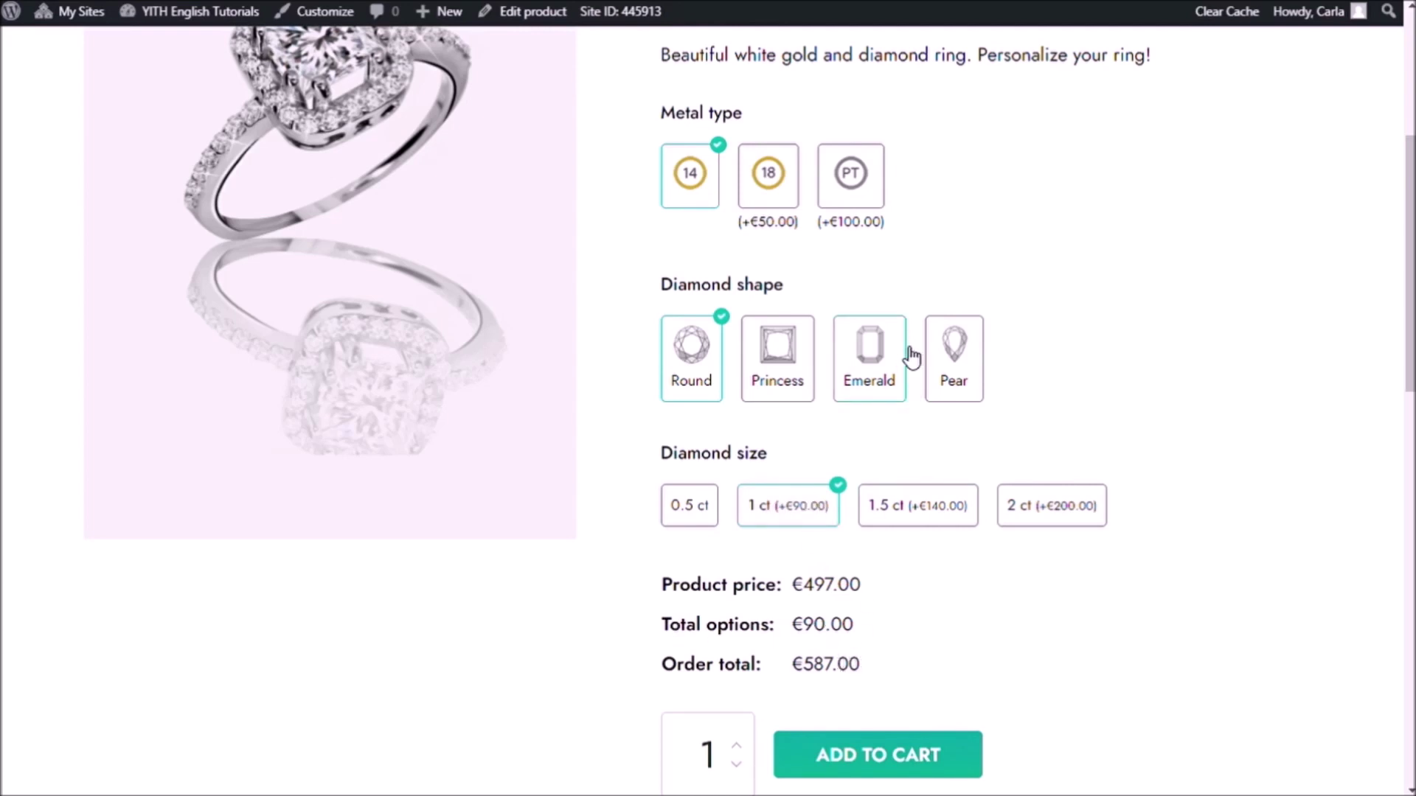
click(774, 177)
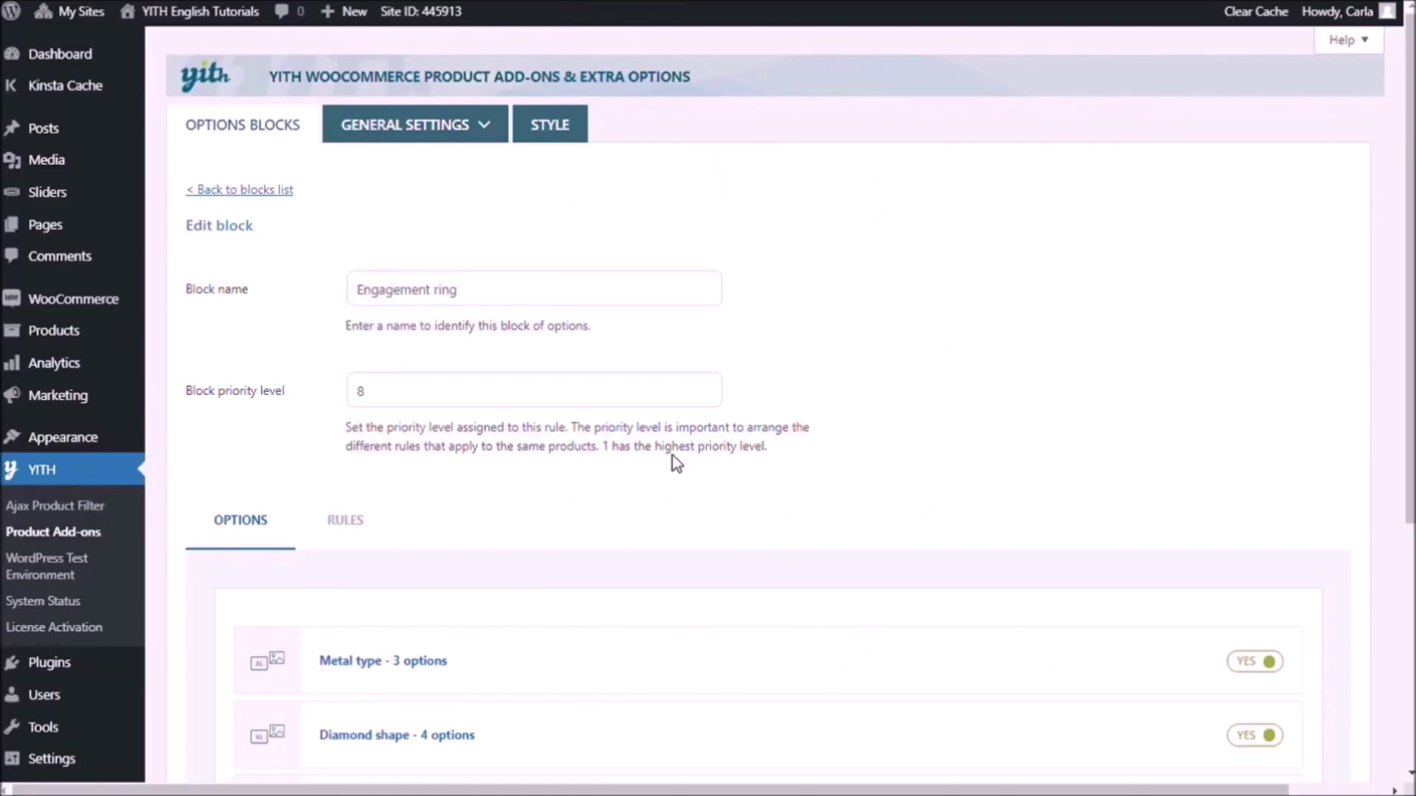
- Set the total price box in the plugin's general options to show only the order total, and save the options
mouse_move(449, 136)
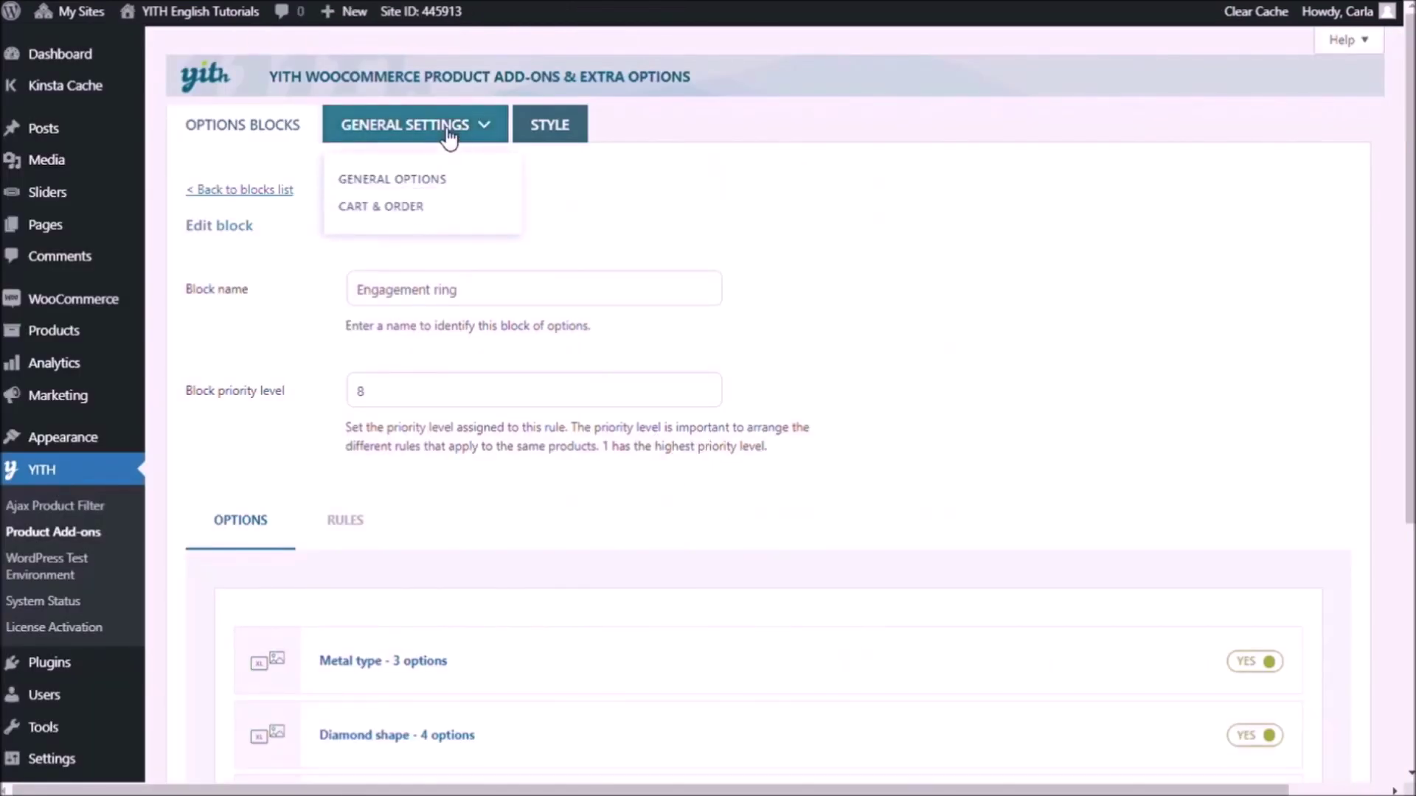
click(443, 181)
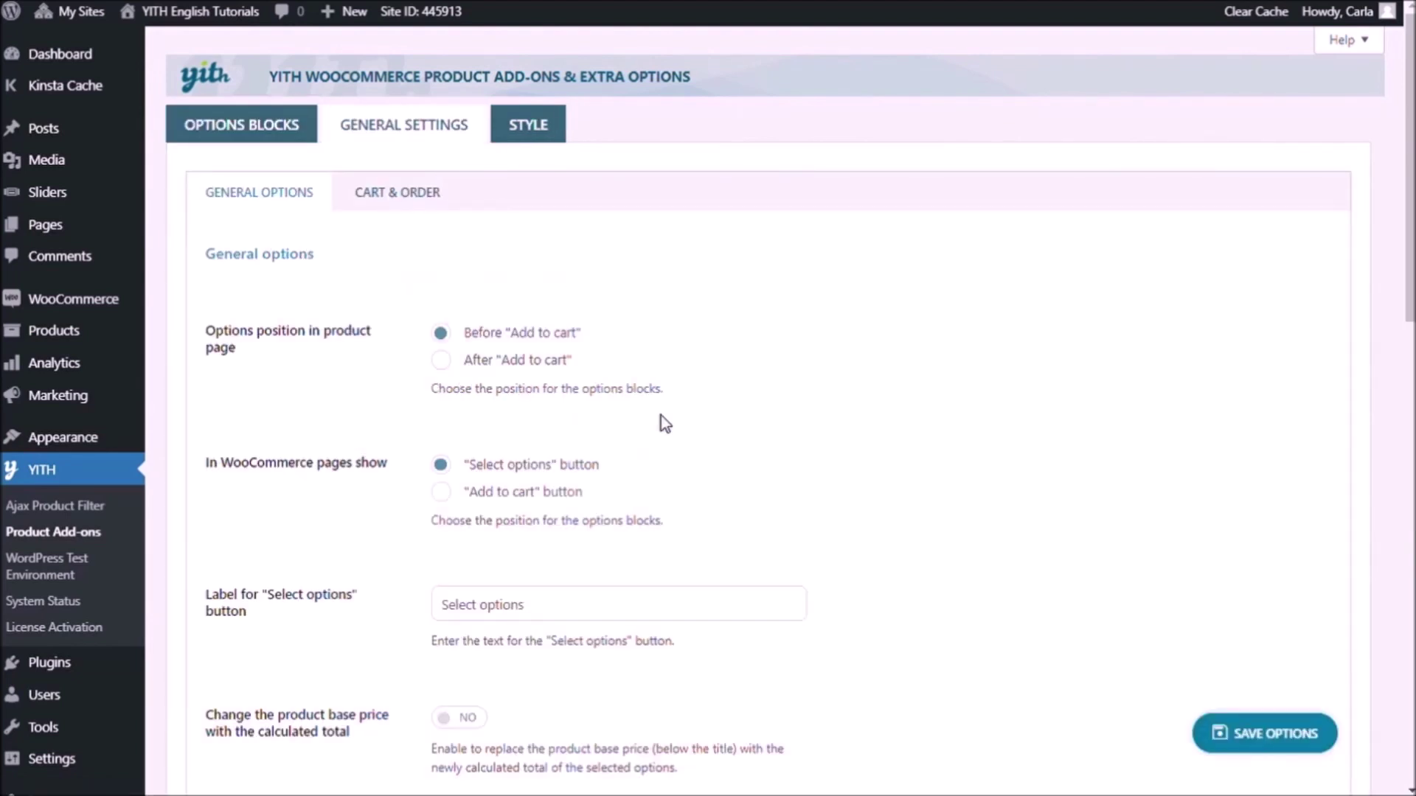
scroll(660, 414, down, 2)
scroll(660, 415, down, 5)
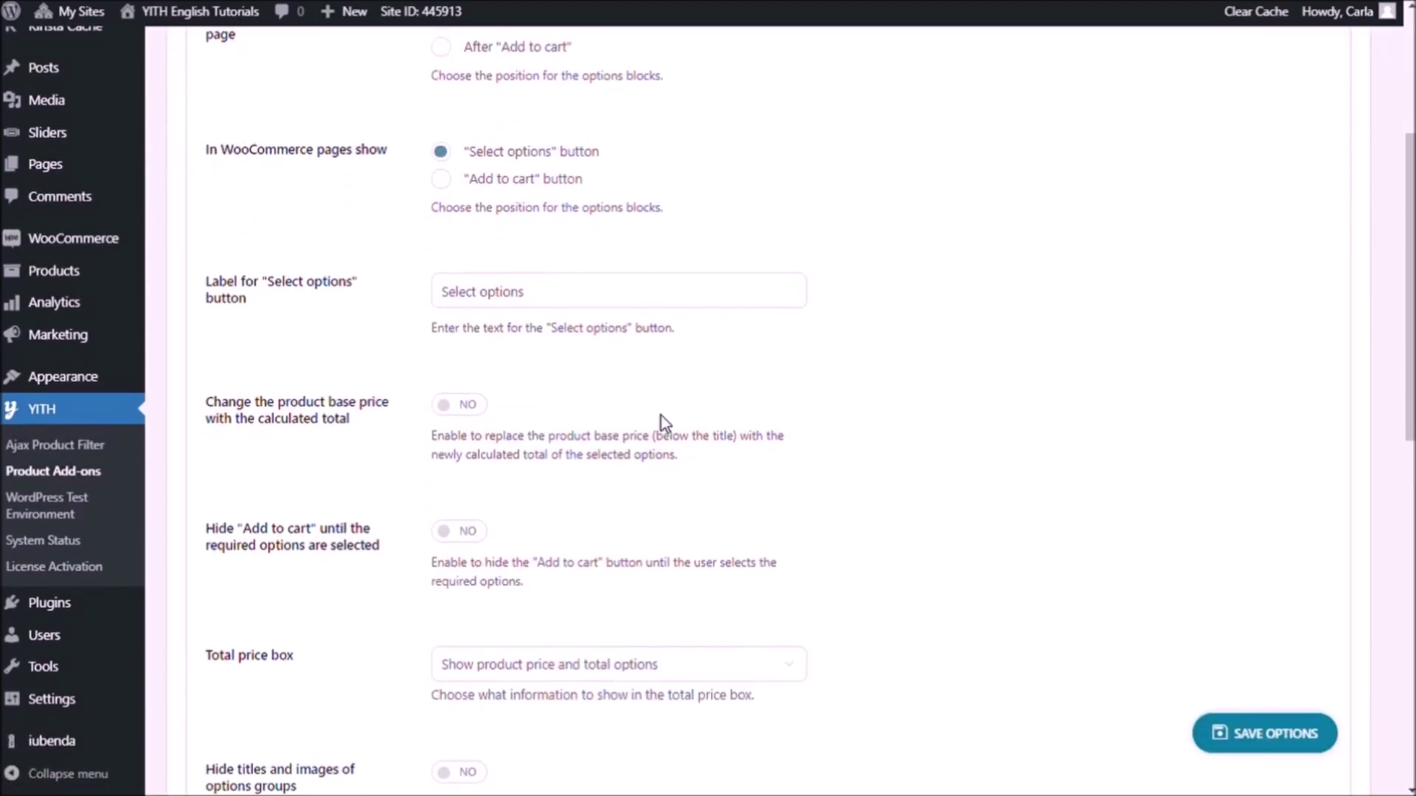
scroll(661, 424, down, 1)
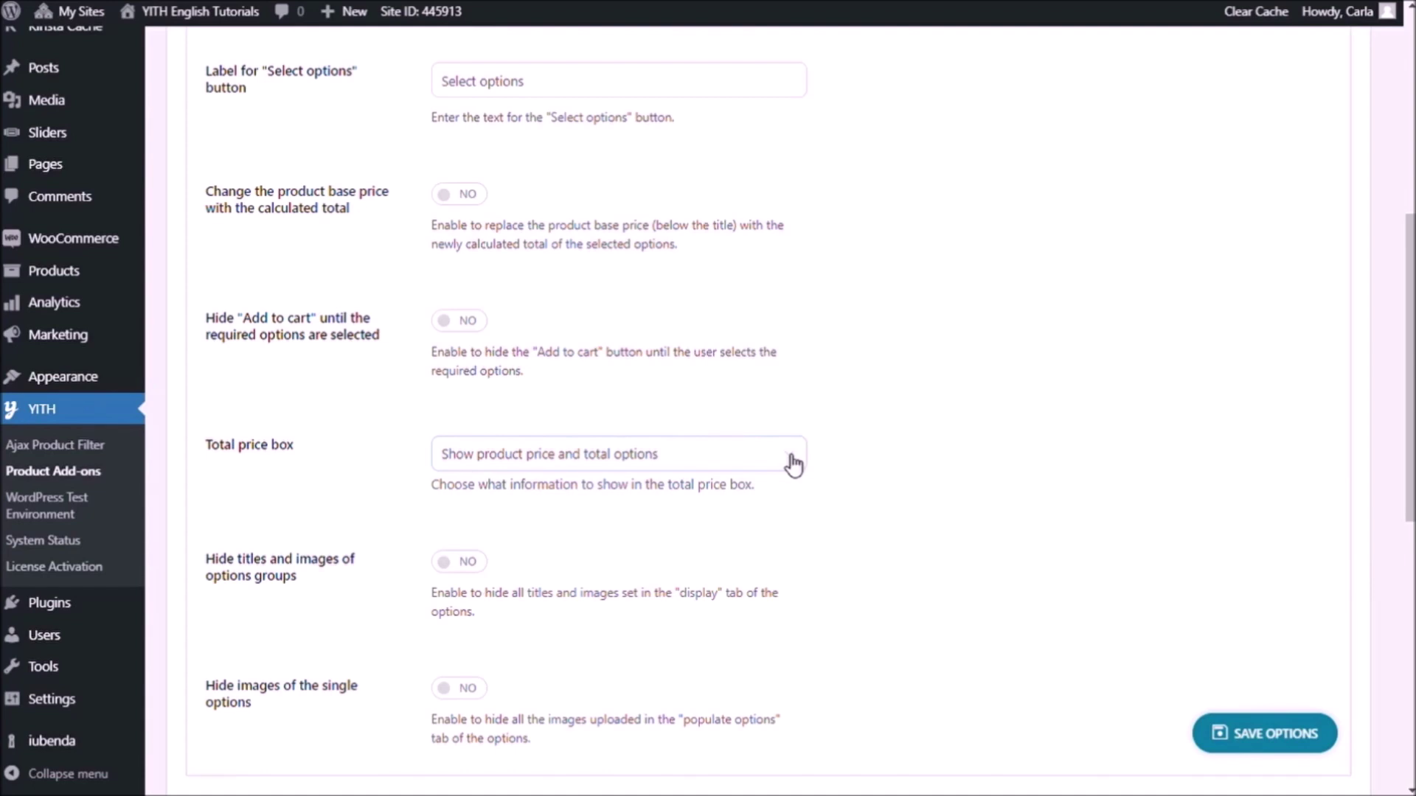
click(549, 519)
click(1245, 737)
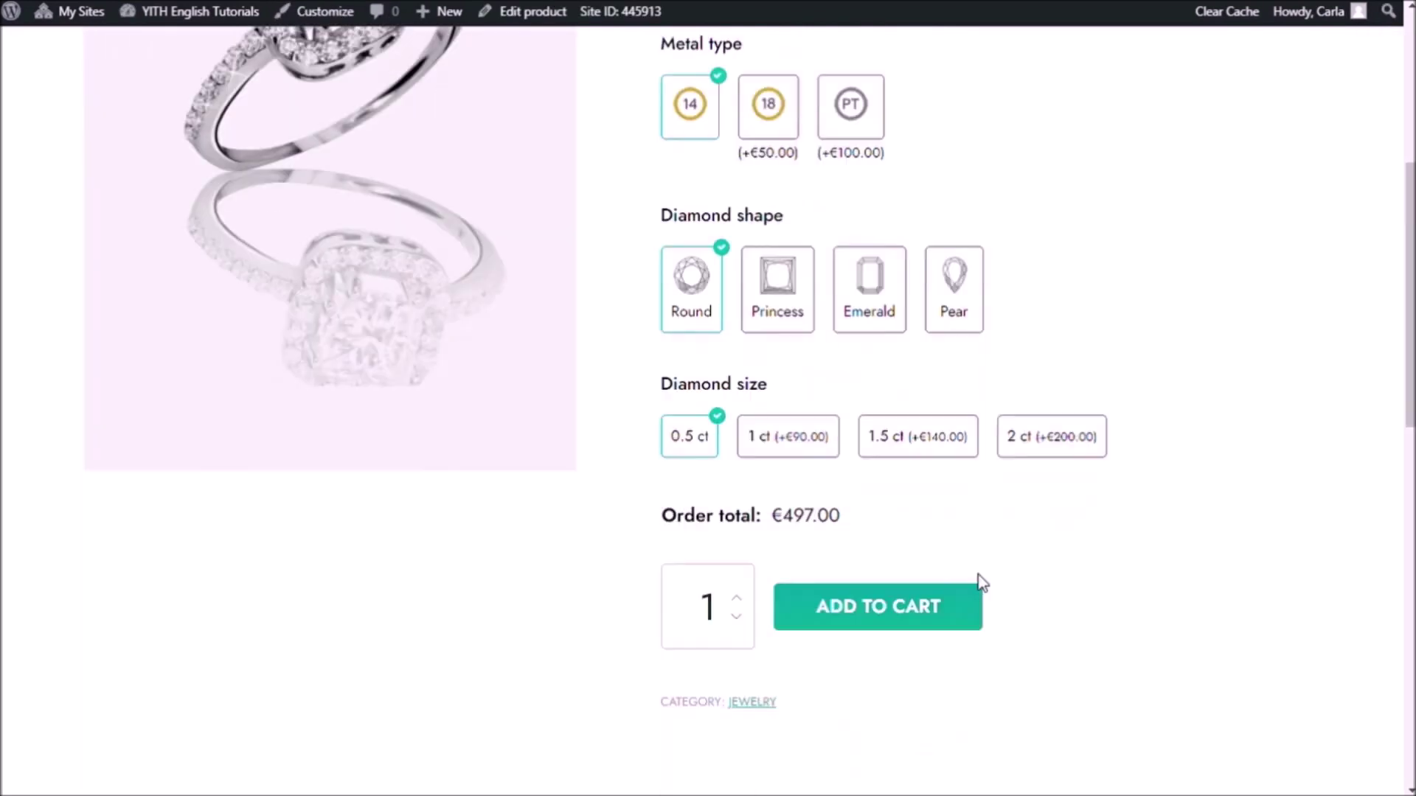
- Add the engagement ring with the 1.5 ct diamond size to the cart, and view the cart
scroll(977, 579, up, 1)
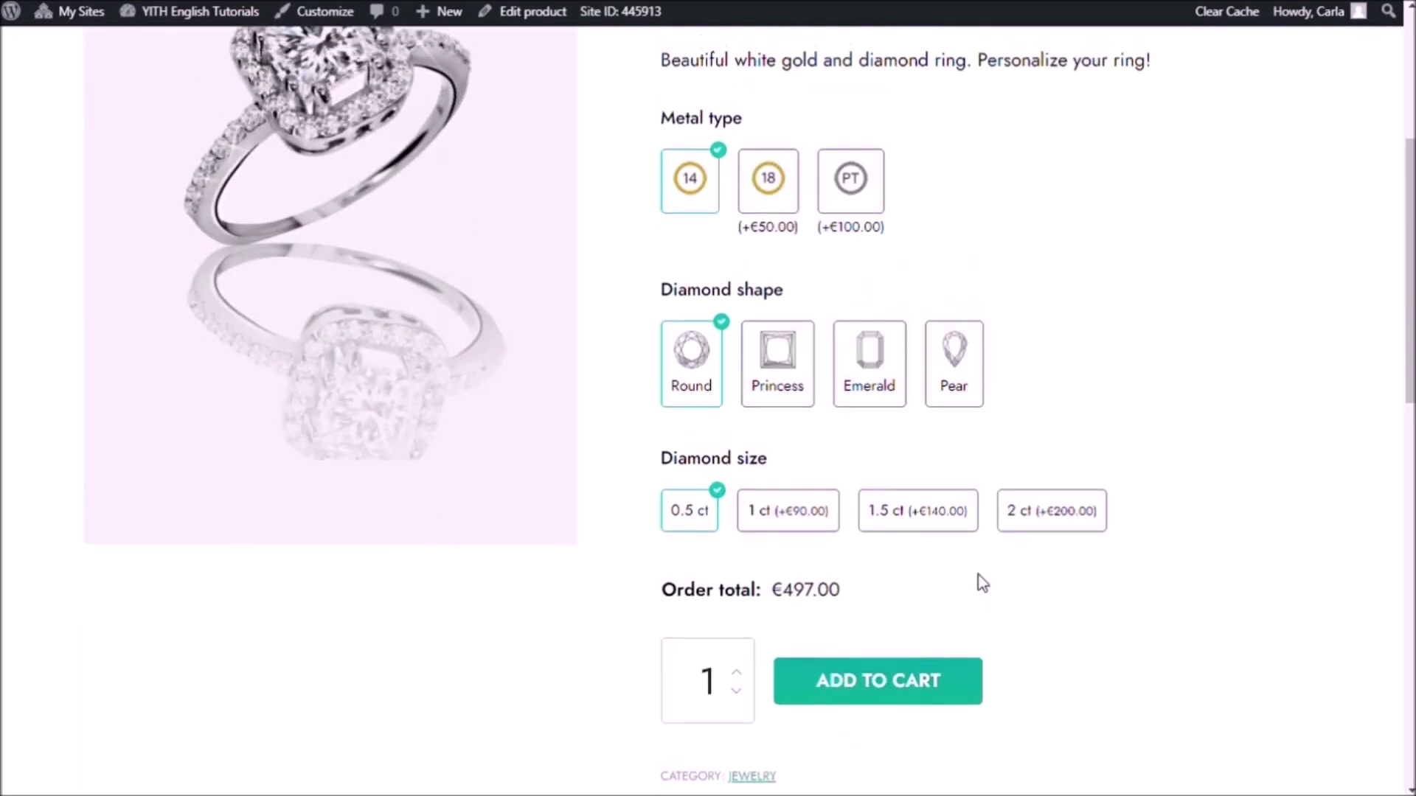
click(914, 553)
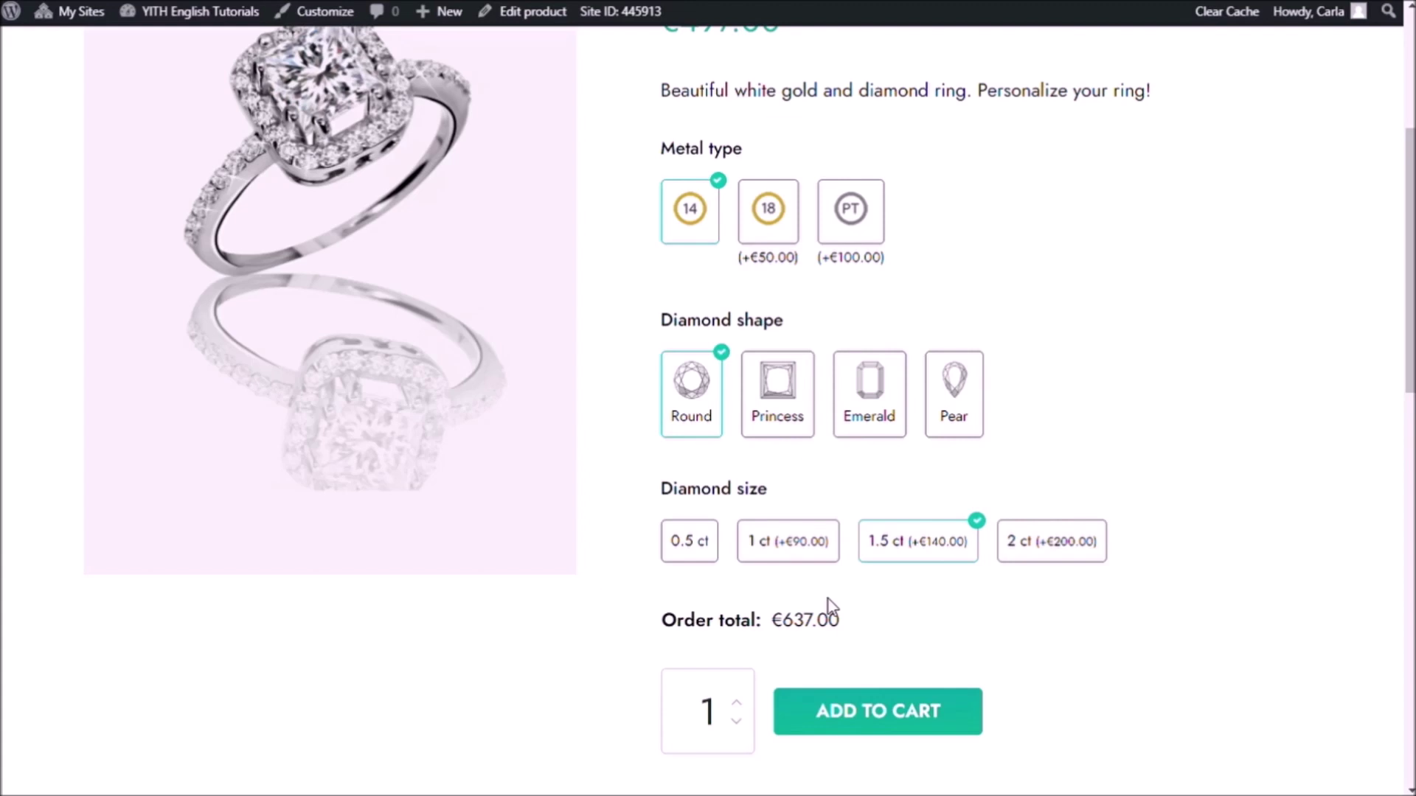
scroll(740, 215, up, 1)
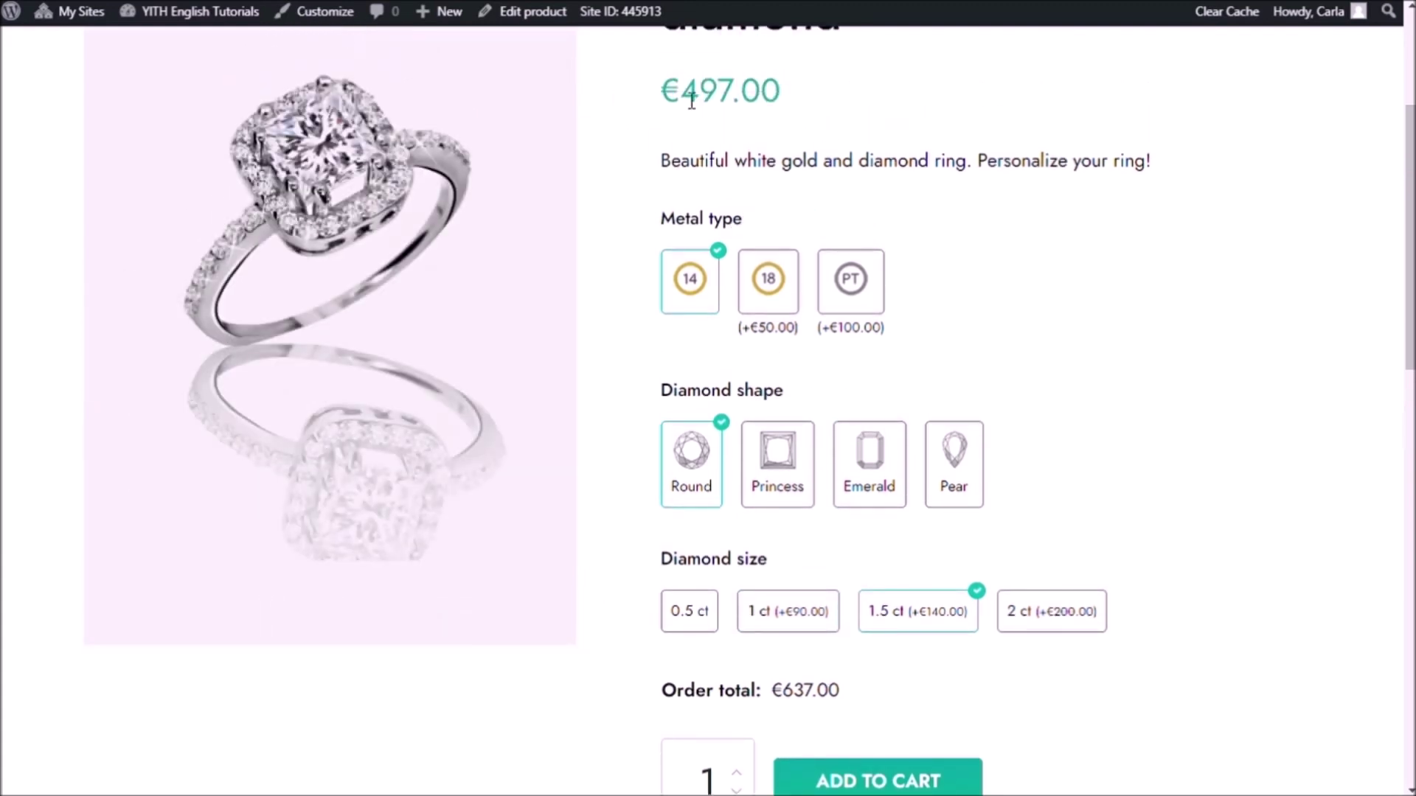
scroll(1059, 316, down, 2)
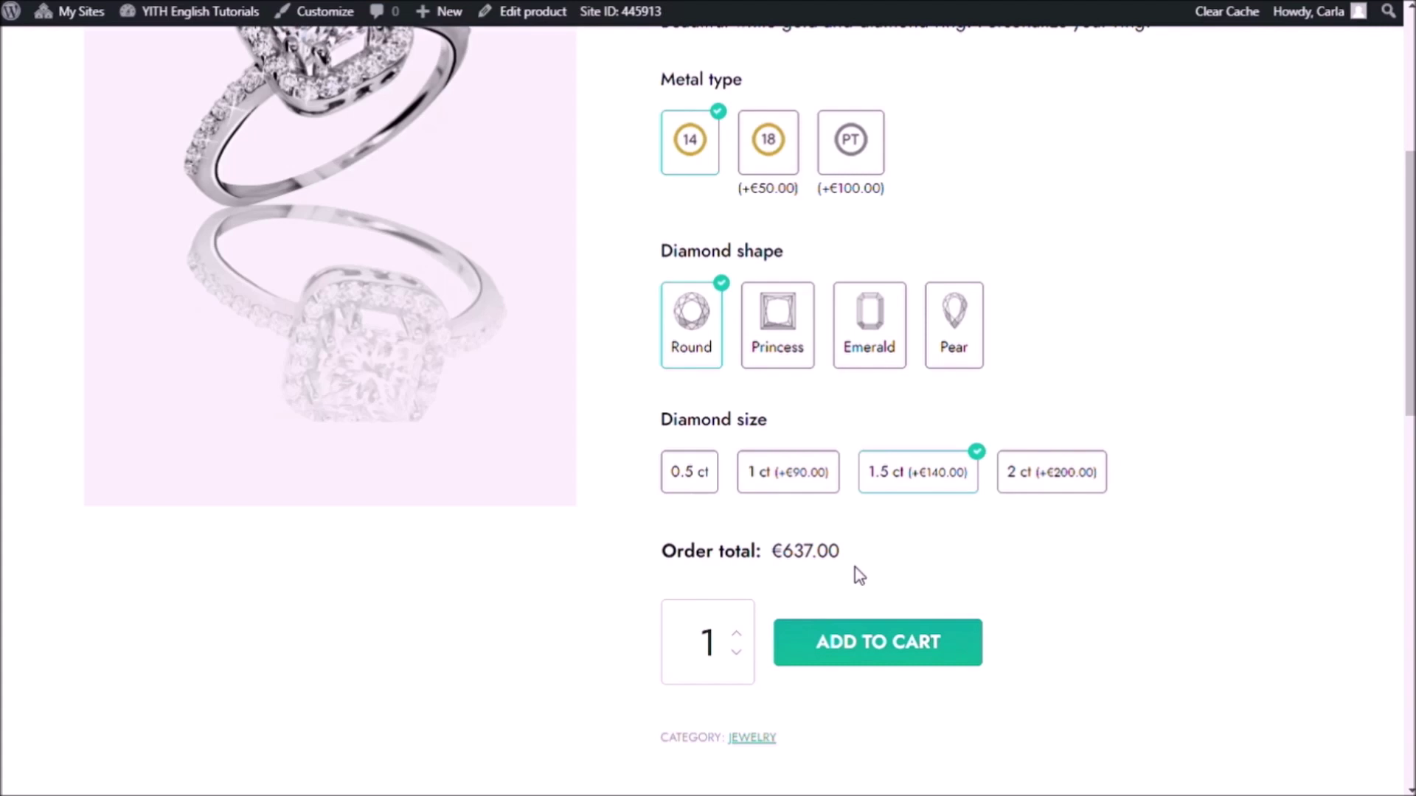
click(881, 644)
click(1336, 216)
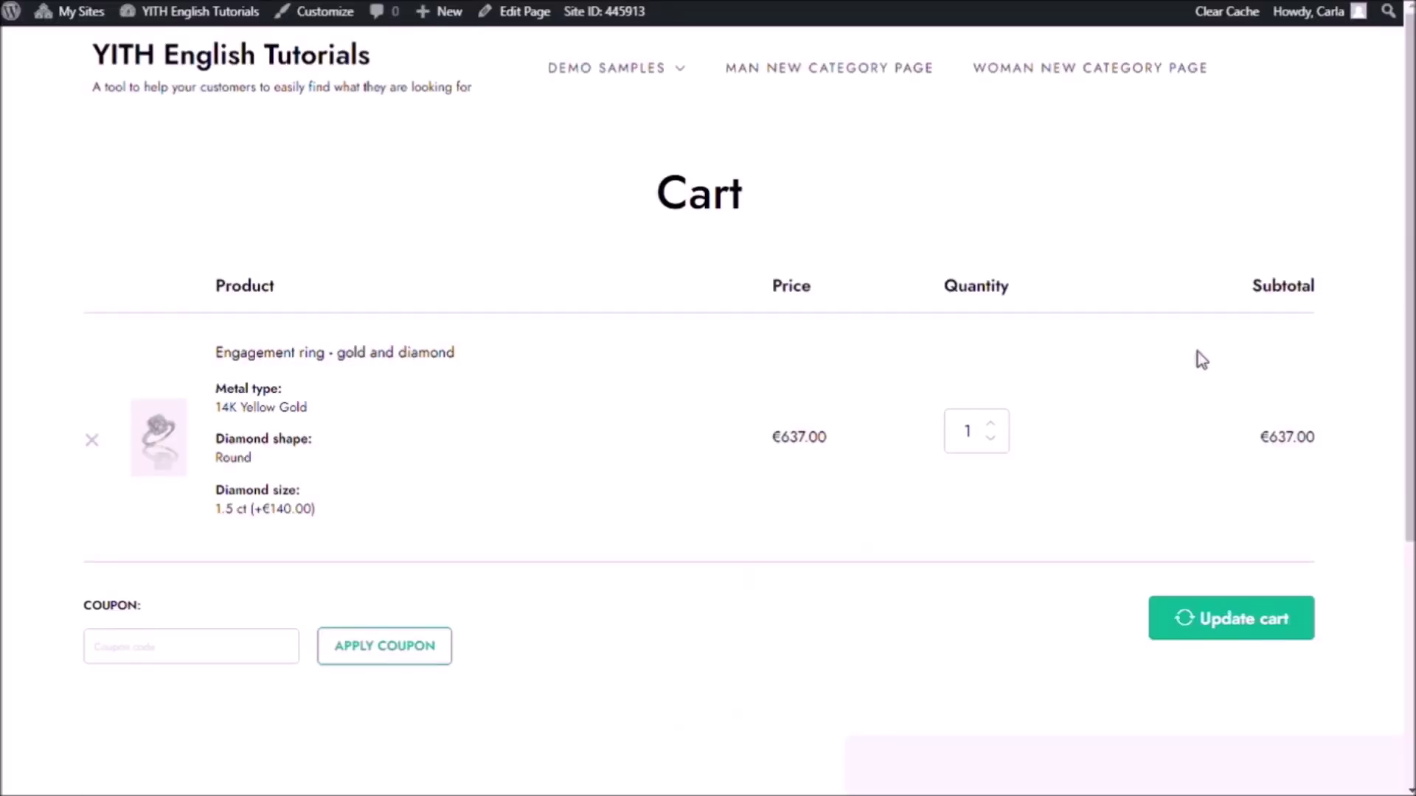